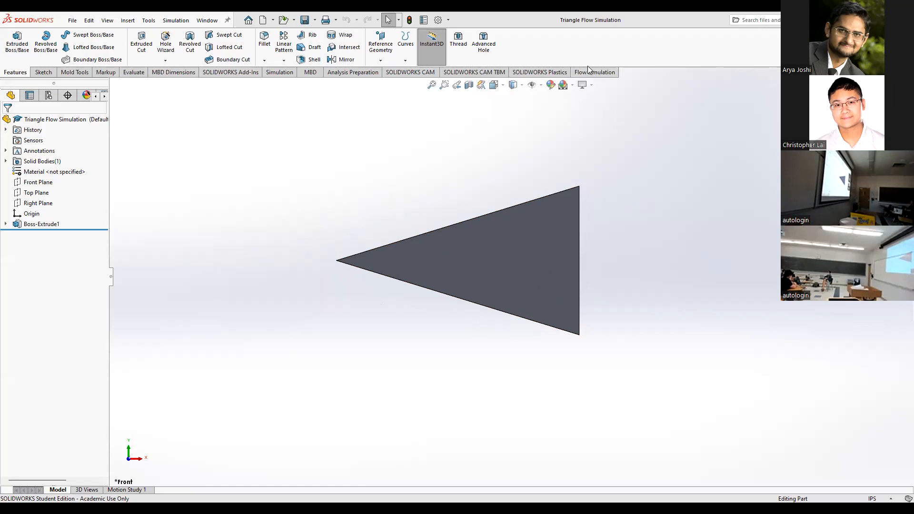
Step: Make sure the SOLIDWORKS Flow Simulation add-in is enabled and bring up its commands
{"action": "left_click", "coordinate": [232, 72]}
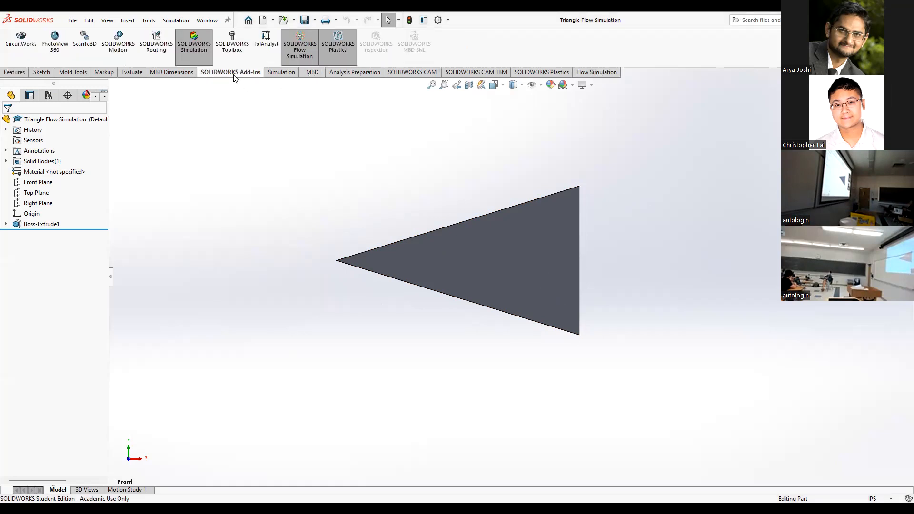
{"action": "left_click", "coordinate": [297, 56]}
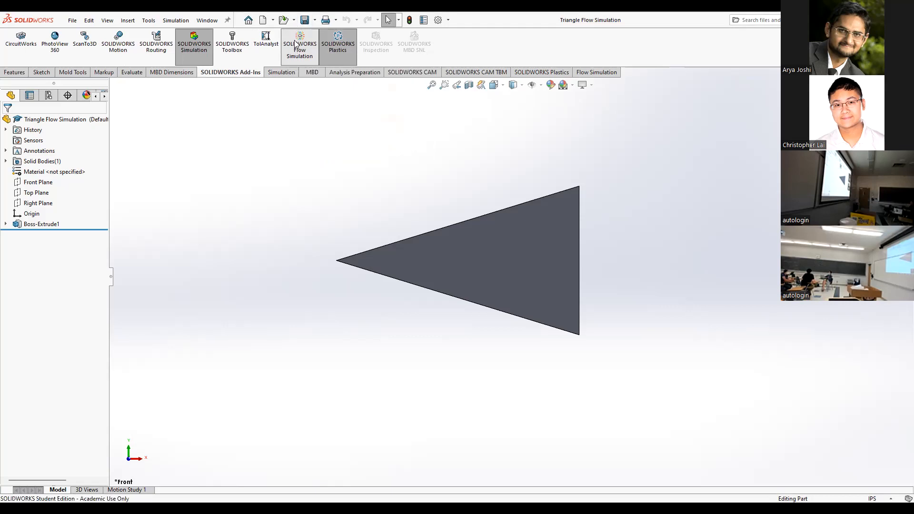
{"action": "left_click", "coordinate": [295, 46]}
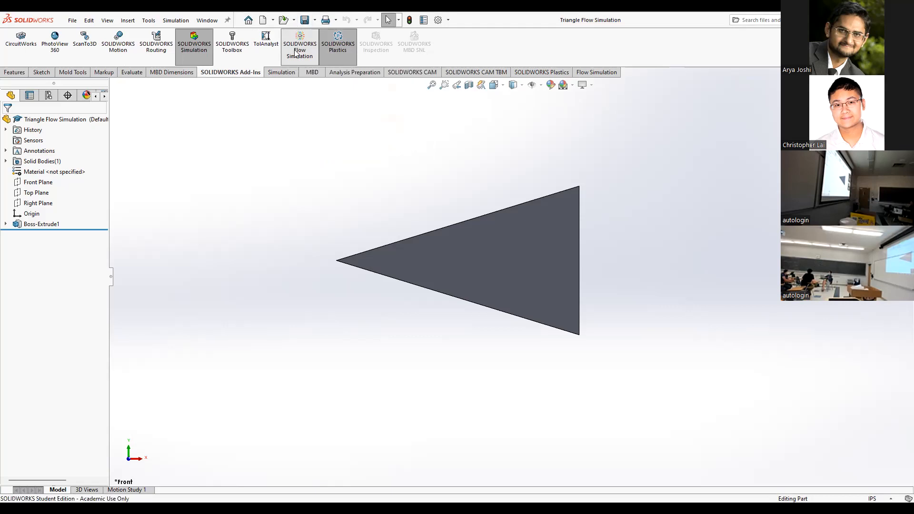
{"action": "left_click", "coordinate": [601, 74]}
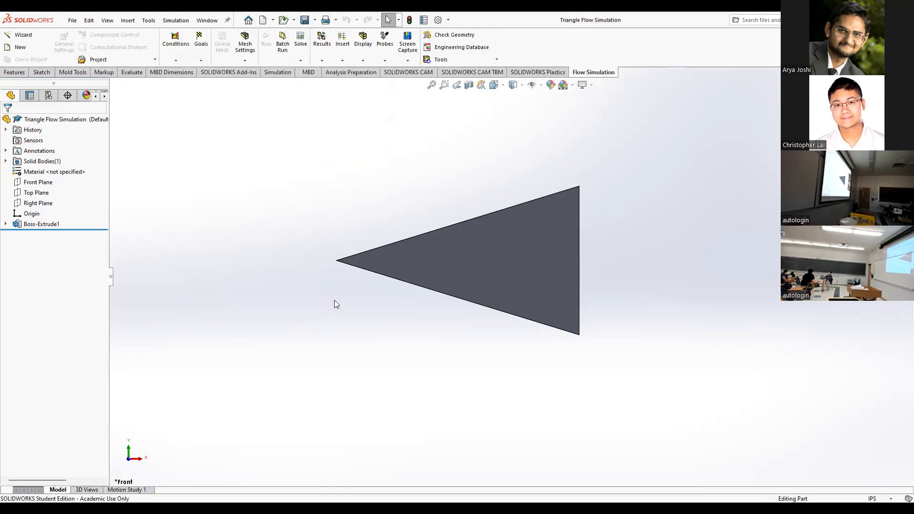
Step: Start a new flow project with the Wizard, keeping the default project name and the current configuration
{"action": "scroll", "coordinate": [476, 267], "scroll_direction": "down", "scroll_amount": 2}
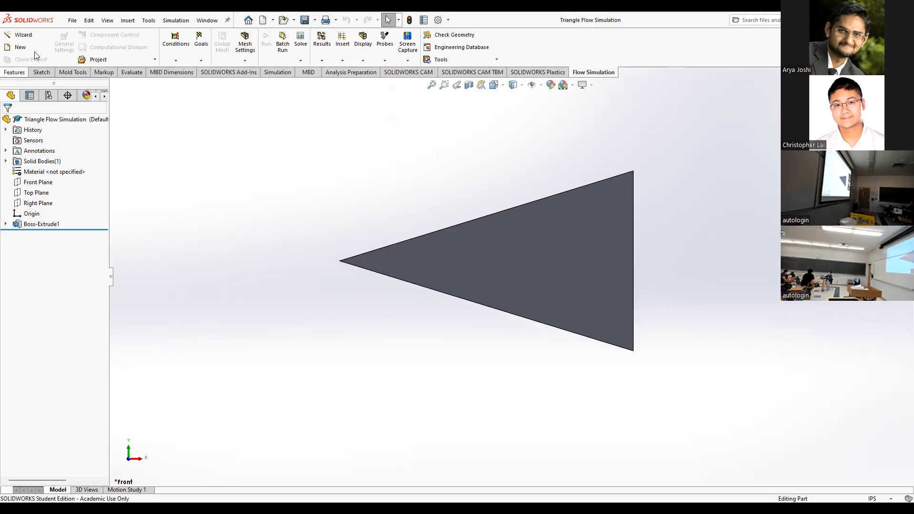
{"action": "left_click", "coordinate": [20, 38]}
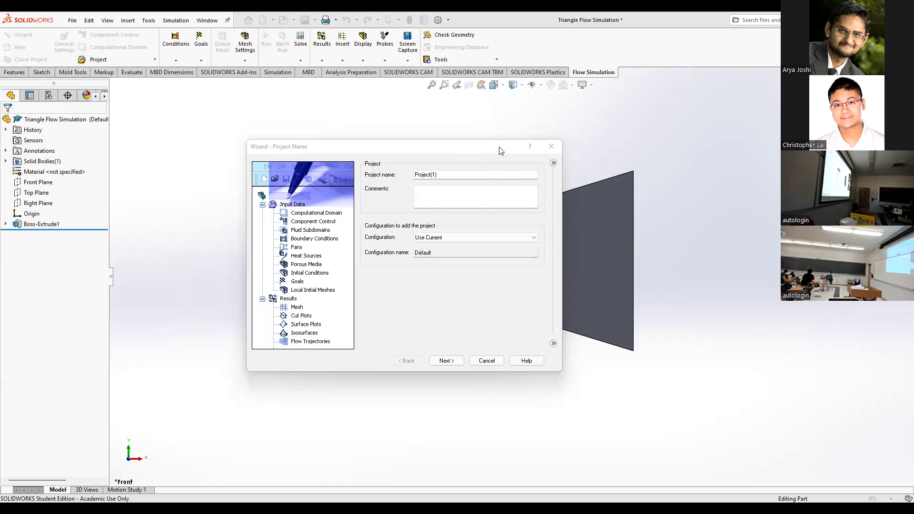
{"action": "left_click_drag", "start_coordinate": [501, 151], "coordinate": [499, 155]}
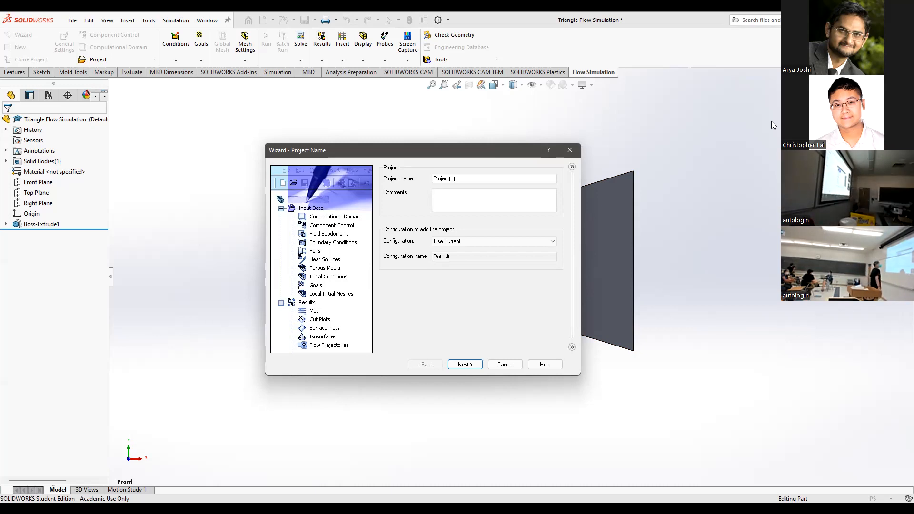
{"action": "left_click", "coordinate": [685, 51]}
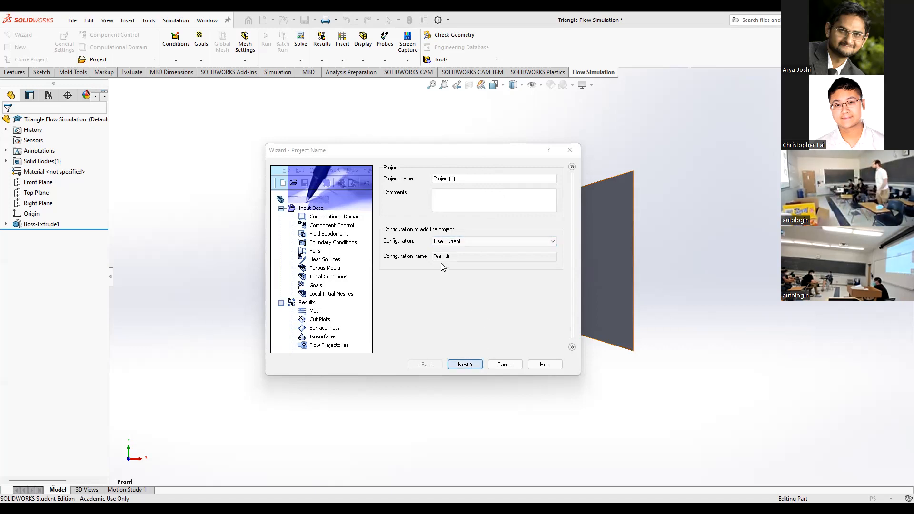
{"action": "key", "text": "Return"}
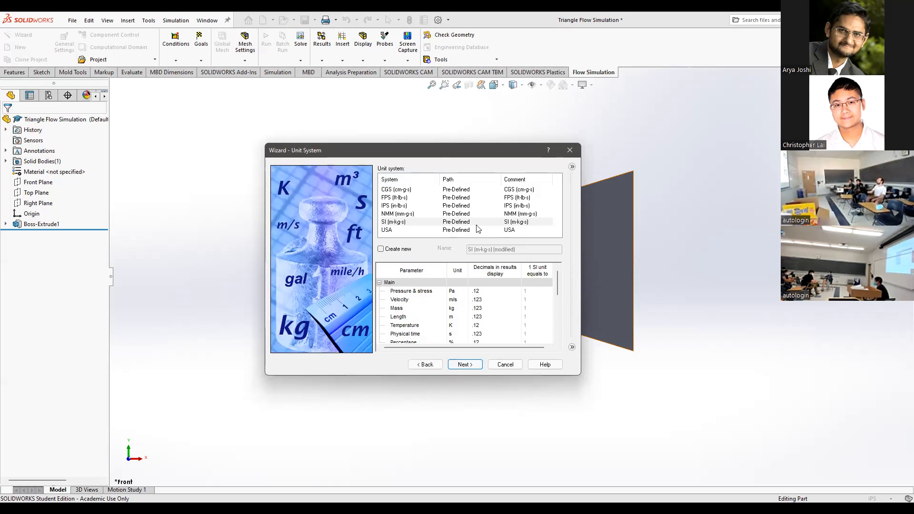
Step: Set the project's unit system to IPS (in-lb-s), review its parameter units, and accept it
{"action": "left_click", "coordinate": [400, 207]}
{"action": "scroll", "coordinate": [486, 300], "scroll_direction": "down", "scroll_amount": 2}
{"action": "scroll", "coordinate": [486, 300], "scroll_direction": "up", "scroll_amount": 2}
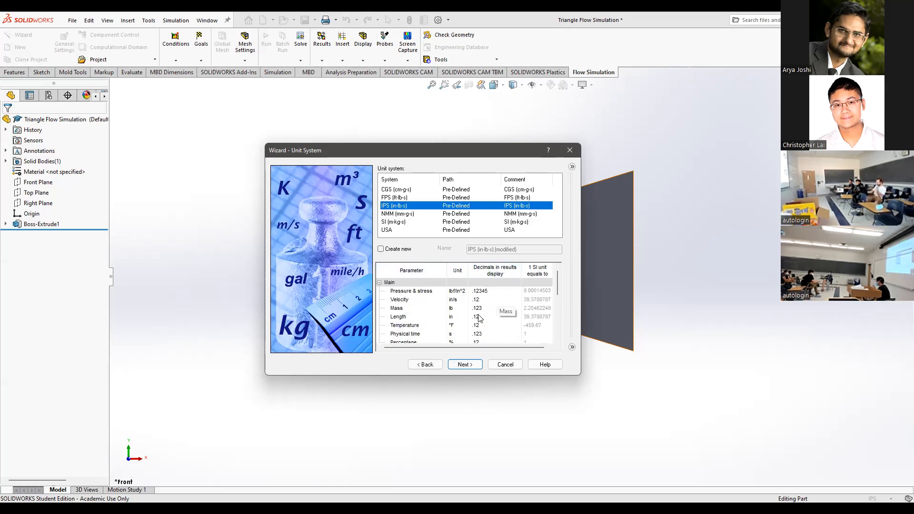
{"action": "scroll", "coordinate": [478, 334], "scroll_direction": "down", "scroll_amount": 2}
{"action": "scroll", "coordinate": [481, 323], "scroll_direction": "up", "scroll_amount": 2}
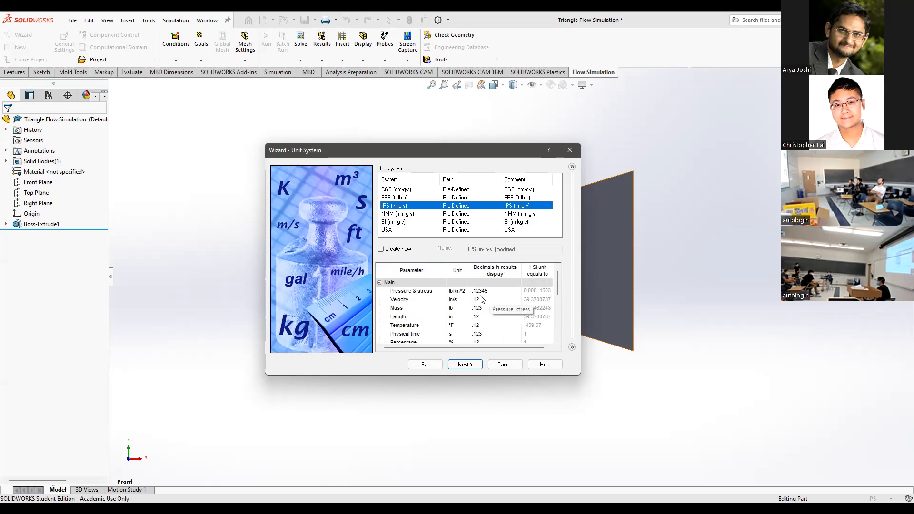
{"action": "scroll", "coordinate": [495, 307], "scroll_direction": "down", "scroll_amount": 1}
{"action": "scroll", "coordinate": [500, 307], "scroll_direction": "up", "scroll_amount": 1}
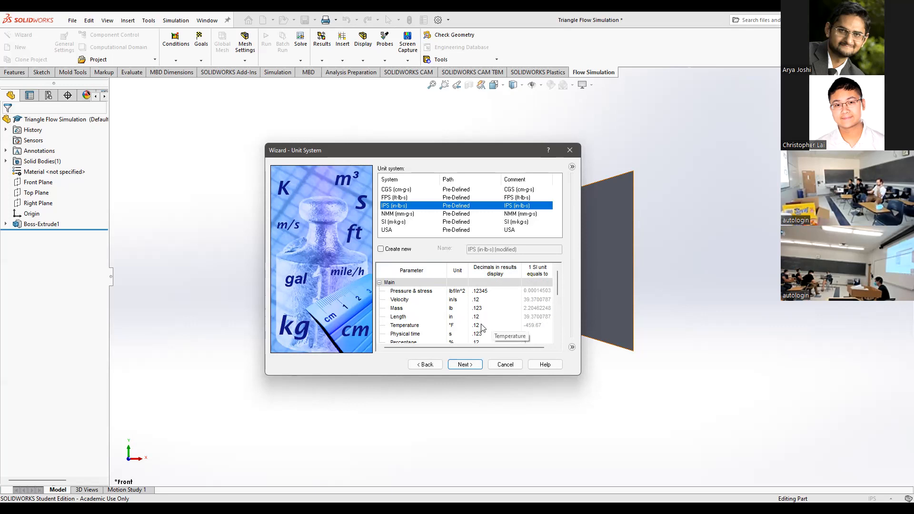
{"action": "scroll", "coordinate": [481, 330], "scroll_direction": "down", "scroll_amount": 1}
{"action": "scroll", "coordinate": [481, 329], "scroll_direction": "up", "scroll_amount": 1}
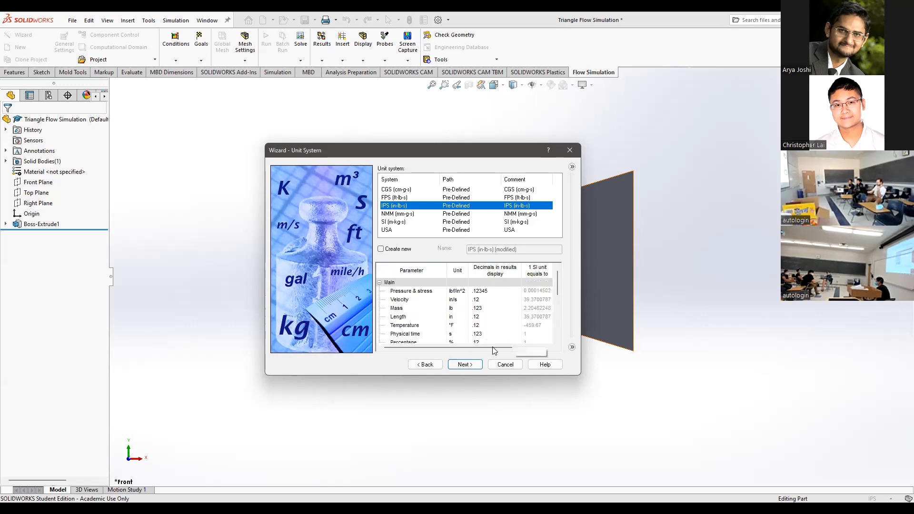
{"action": "left_click", "coordinate": [465, 366]}
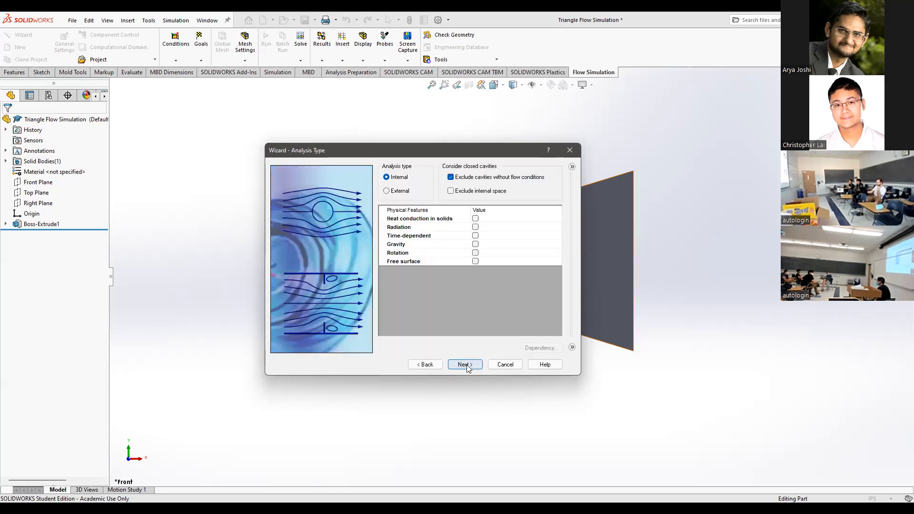
Step: Set the analysis type to External, leaving gravity and the other physical features off
{"action": "left_click", "coordinate": [387, 191]}
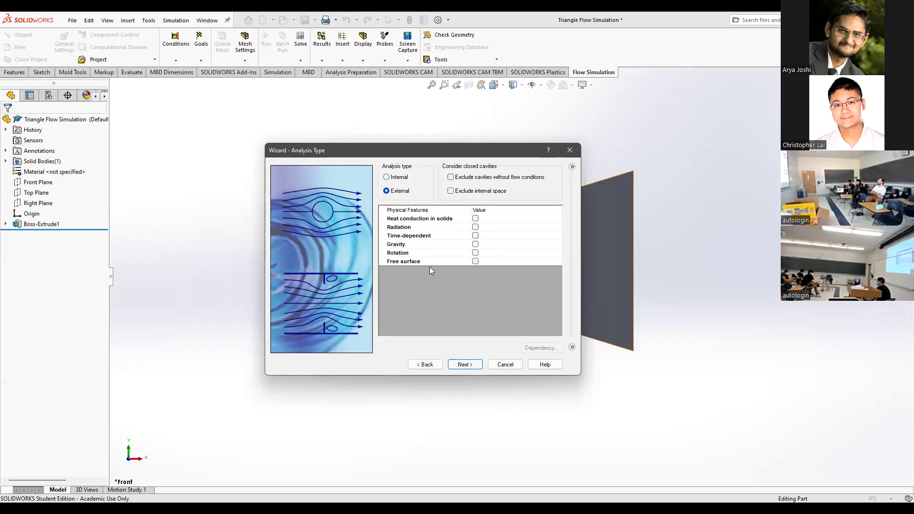
{"action": "left_click", "coordinate": [475, 244]}
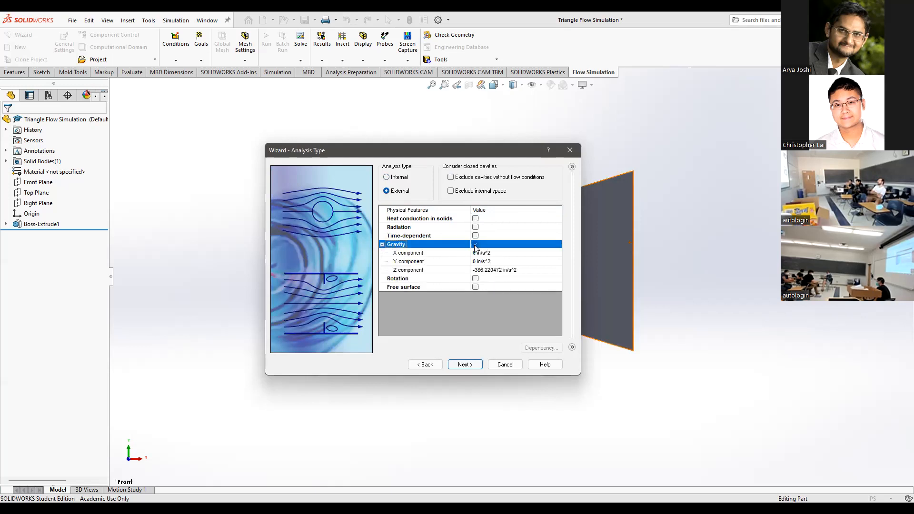
{"action": "left_click", "coordinate": [475, 245]}
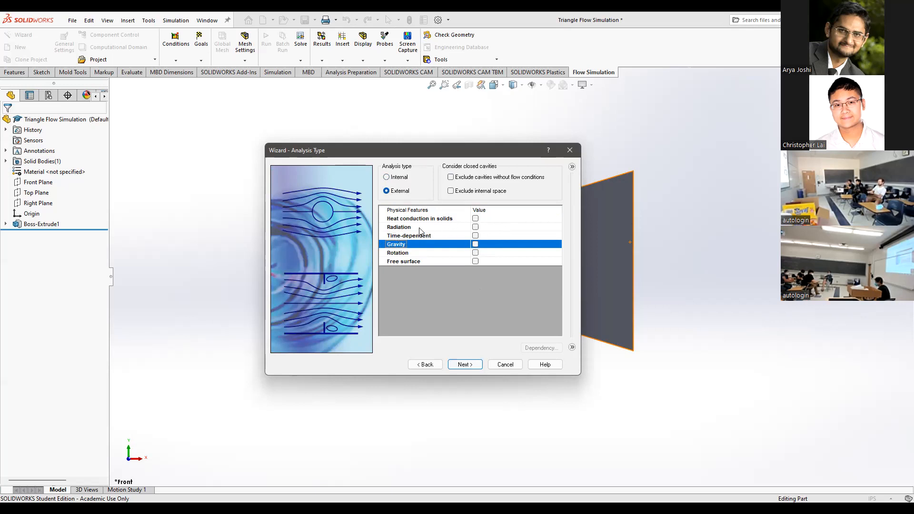
{"action": "left_click", "coordinate": [465, 367]}
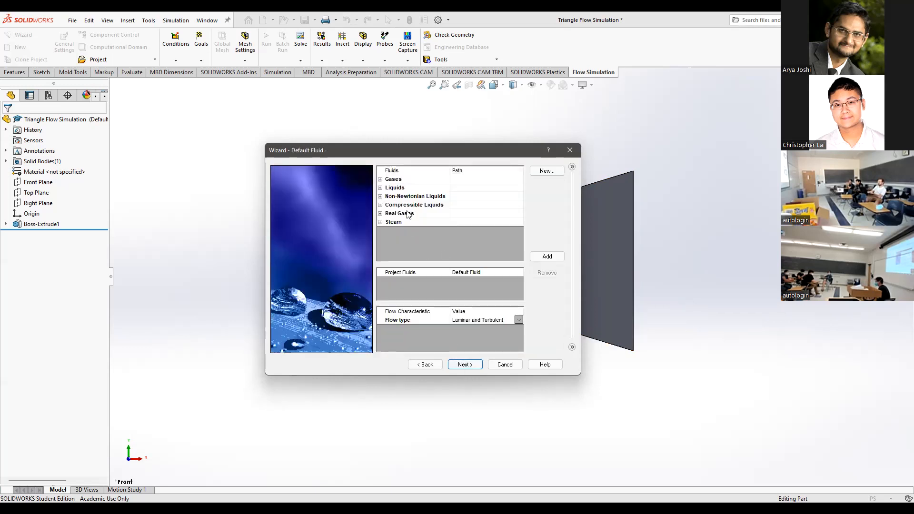
Step: Add the pre-defined gas Air as the project fluid and accept the default wall conditions
{"action": "left_click", "coordinate": [380, 180]}
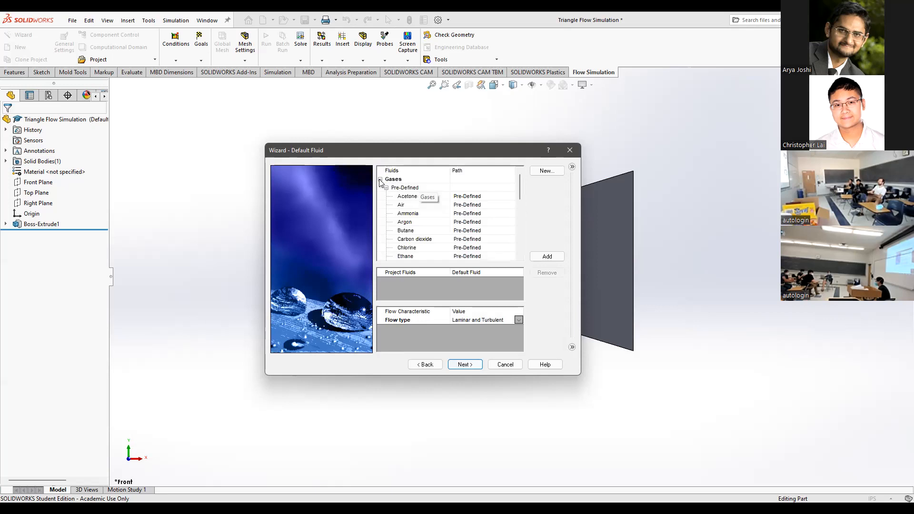
{"action": "left_click", "coordinate": [404, 205]}
{"action": "double_click", "coordinate": [404, 205]}
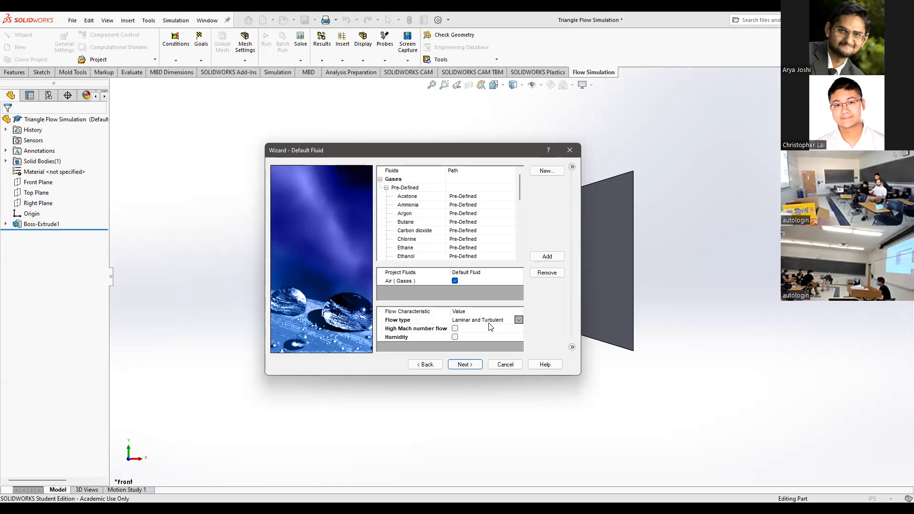
{"action": "left_click", "coordinate": [465, 364]}
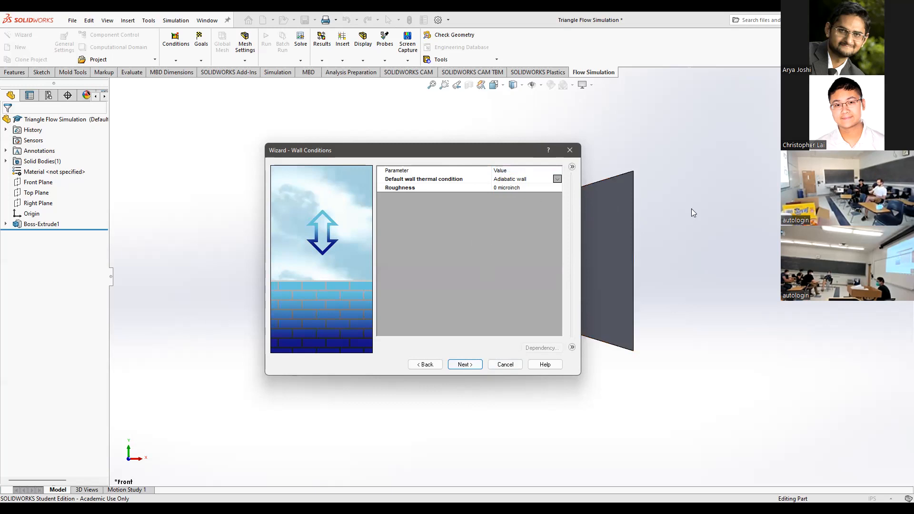
{"action": "left_click", "coordinate": [468, 365]}
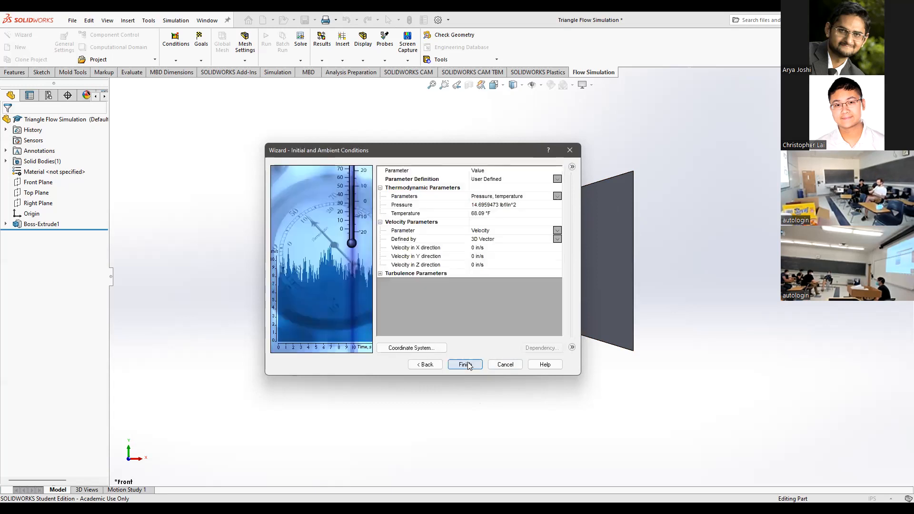
Step: Set the ambient velocity in the X direction to 100 in/s and finish the project wizard
{"action": "left_click", "coordinate": [485, 213]}
{"action": "left_click", "coordinate": [474, 248]}
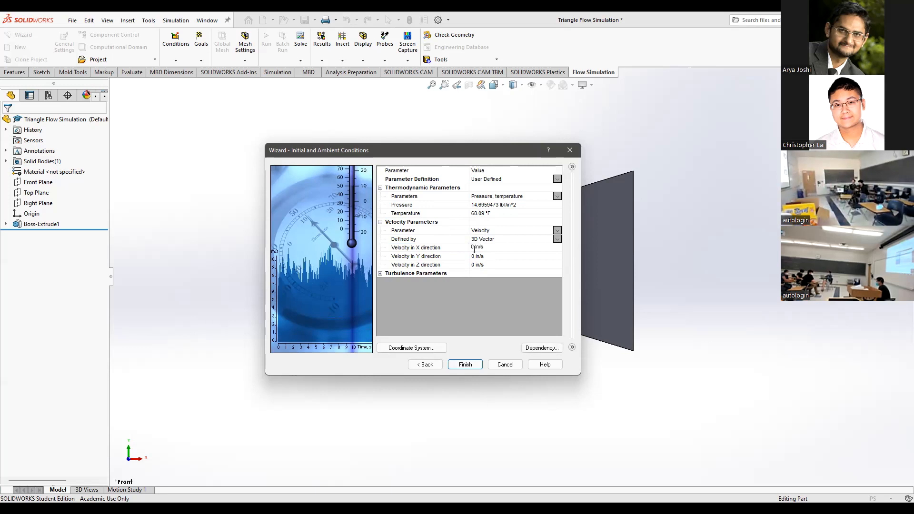
{"action": "key", "text": "BackSpace"}
{"action": "type", "text": "100"}
{"action": "key", "text": "Return"}
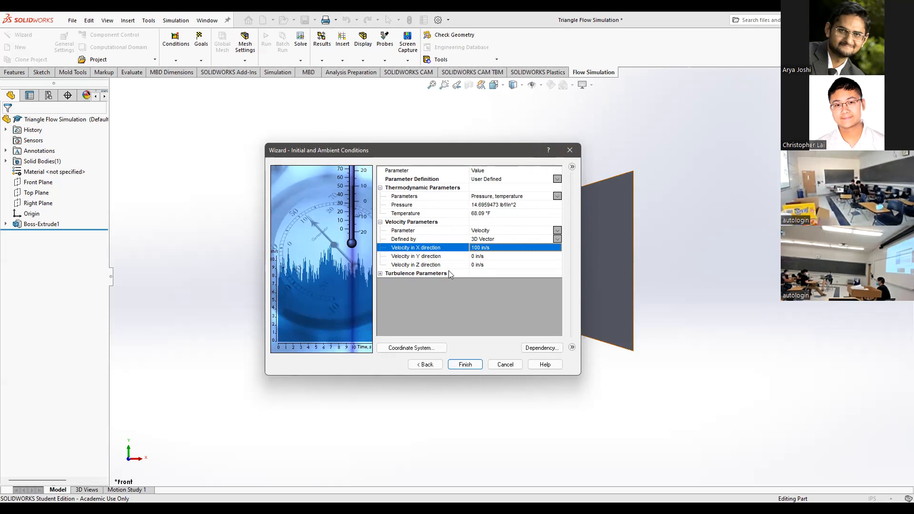
{"action": "left_click", "coordinate": [453, 63]}
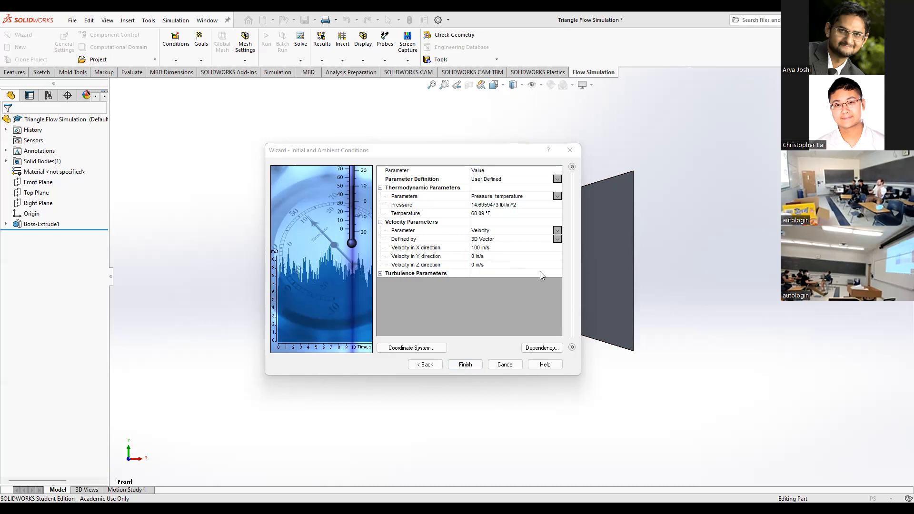
{"action": "left_click", "coordinate": [469, 366]}
{"action": "left_click", "coordinate": [475, 365]}
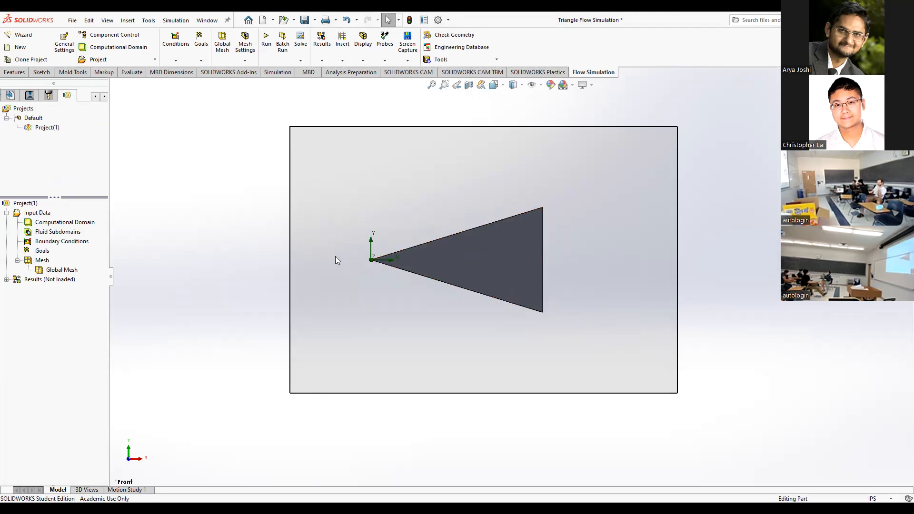
Step: Shrink the computational domain around the triangle to about X -1.33 to 4.76 in and Y -1.84 to 1.97 in
{"action": "scroll", "coordinate": [505, 247], "scroll_direction": "up", "scroll_amount": 1}
{"action": "scroll", "coordinate": [569, 214], "scroll_direction": "down", "scroll_amount": 1}
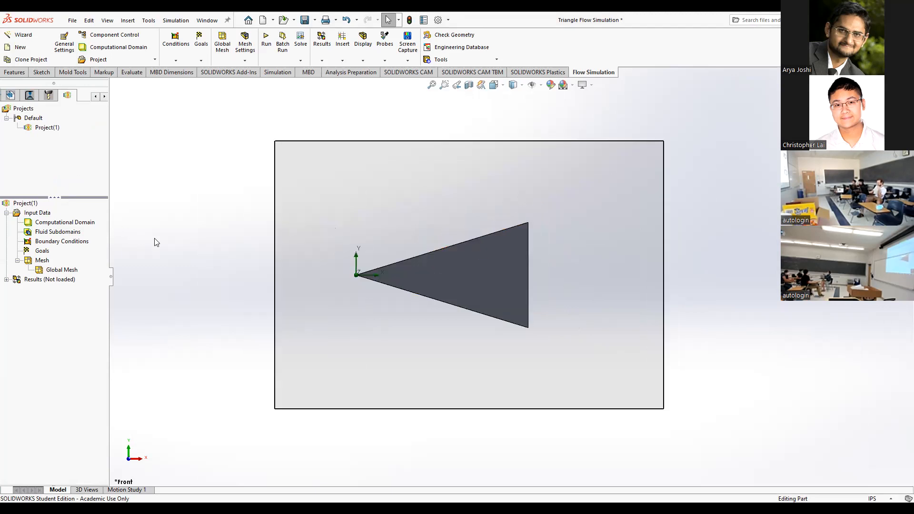
{"action": "scroll", "coordinate": [508, 277], "scroll_direction": "up", "scroll_amount": 1}
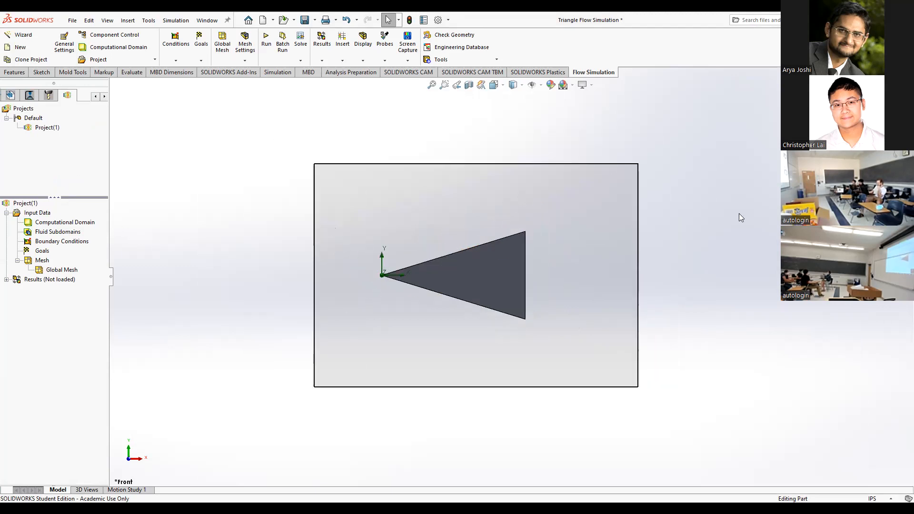
{"action": "left_click", "coordinate": [67, 224]}
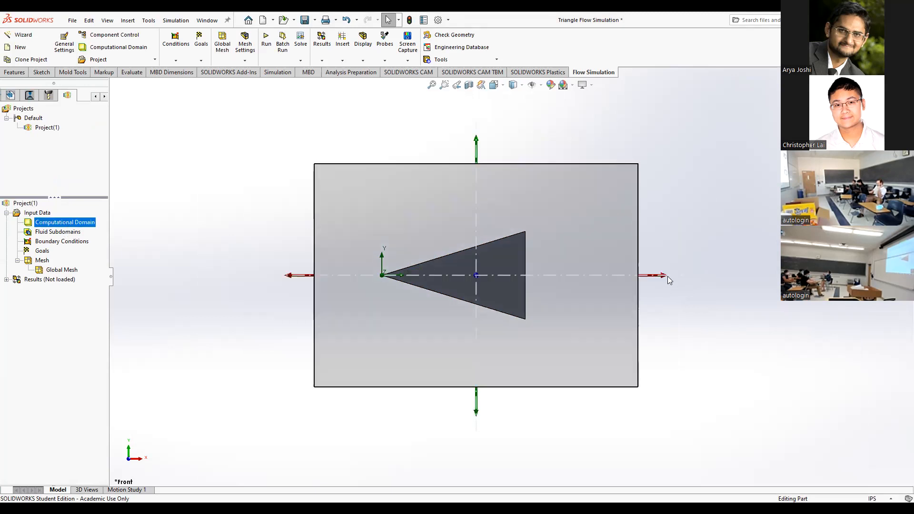
{"action": "left_click_drag", "start_coordinate": [662, 275], "coordinate": [621, 269]}
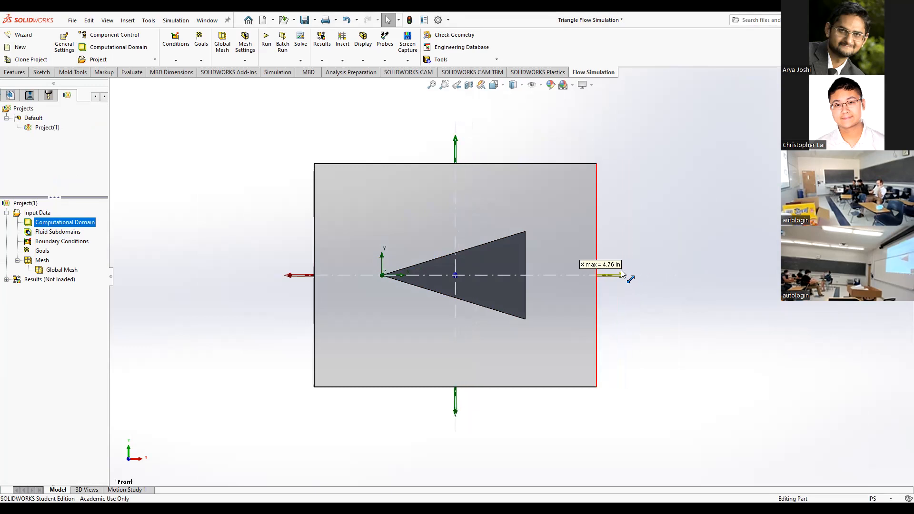
{"action": "left_click_drag", "start_coordinate": [285, 276], "coordinate": [316, 269]}
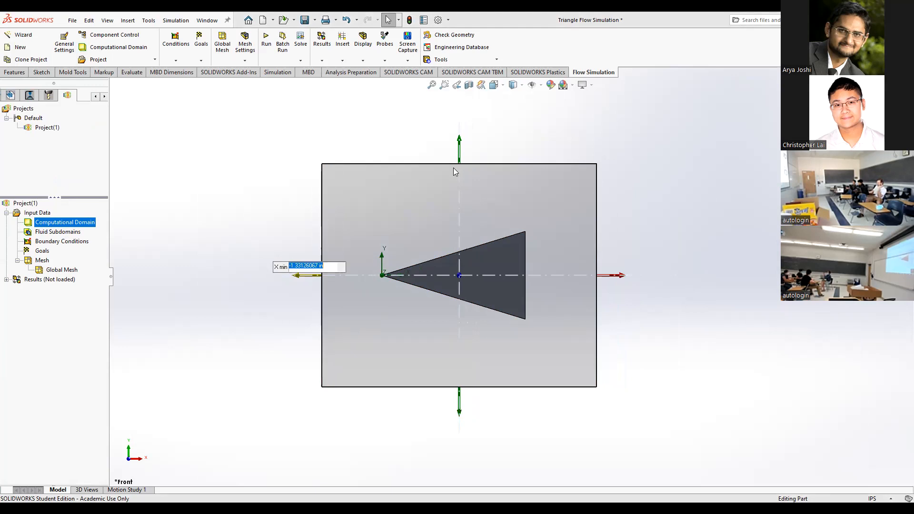
{"action": "left_click_drag", "start_coordinate": [459, 143], "coordinate": [457, 171]}
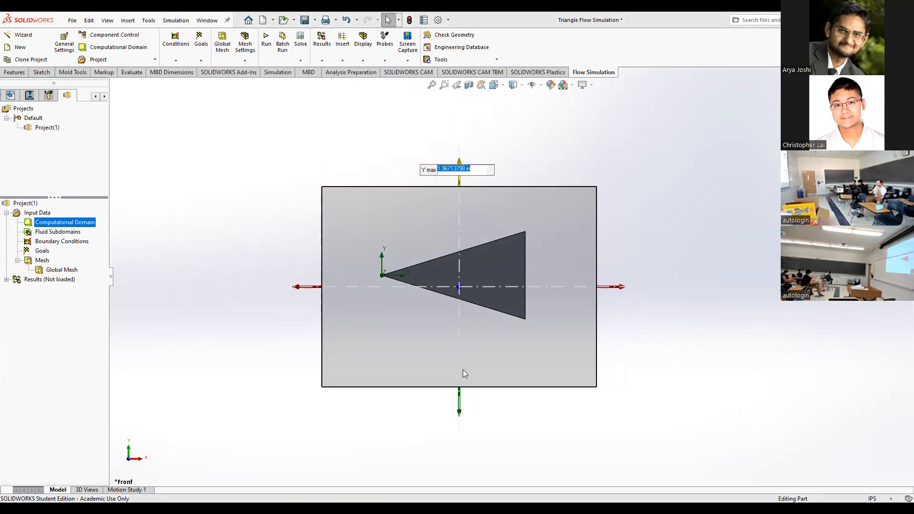
{"action": "left_click_drag", "start_coordinate": [459, 402], "coordinate": [464, 378]}
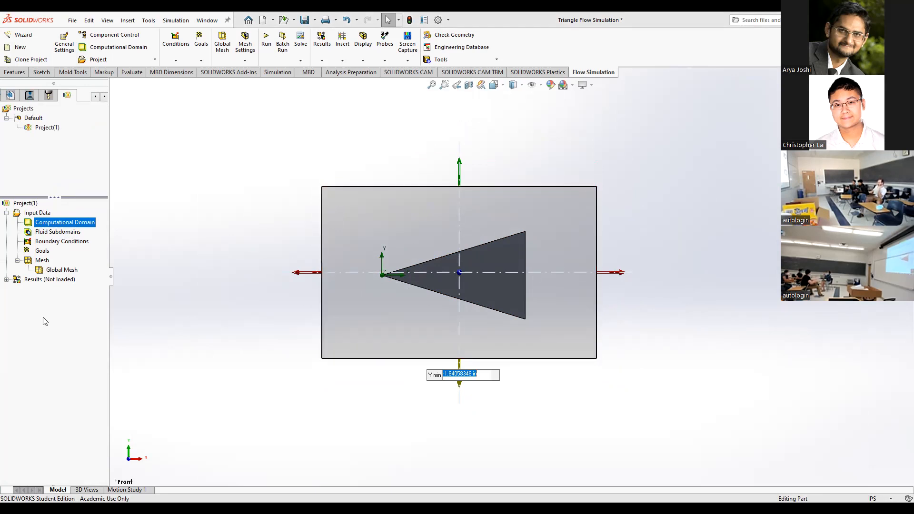
{"action": "key", "text": "Escape"}
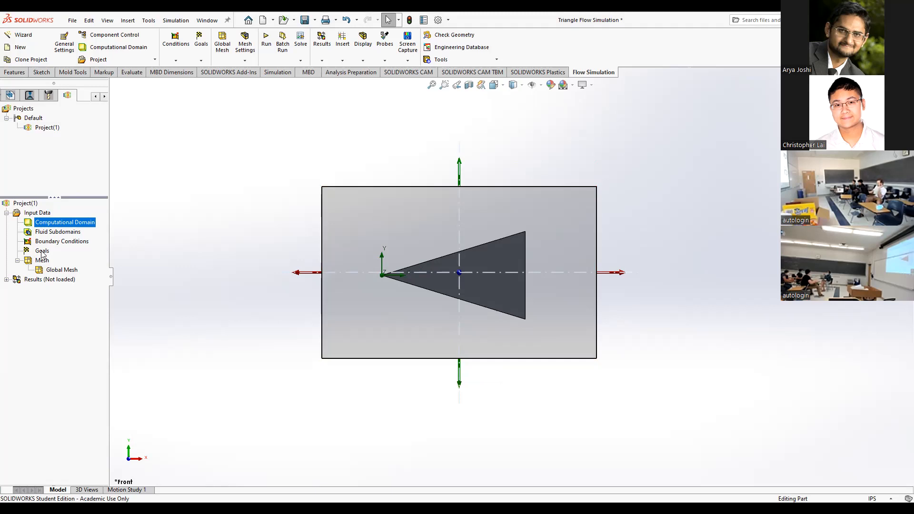
Step: Insert a global goal for Friction Force (X) in the flow project, leaving all other goal parameters unselected
{"action": "left_click", "coordinate": [42, 252]}
{"action": "right_click", "coordinate": [43, 254]}
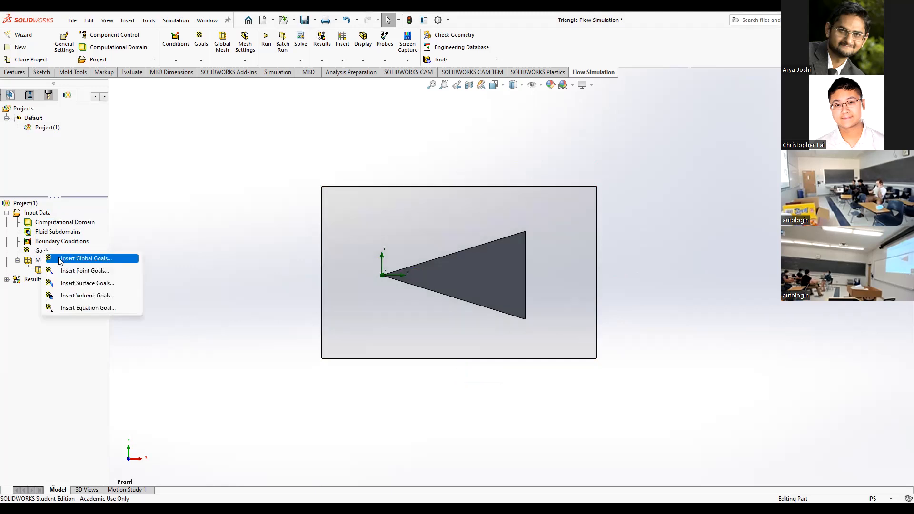
{"action": "left_click", "coordinate": [58, 259]}
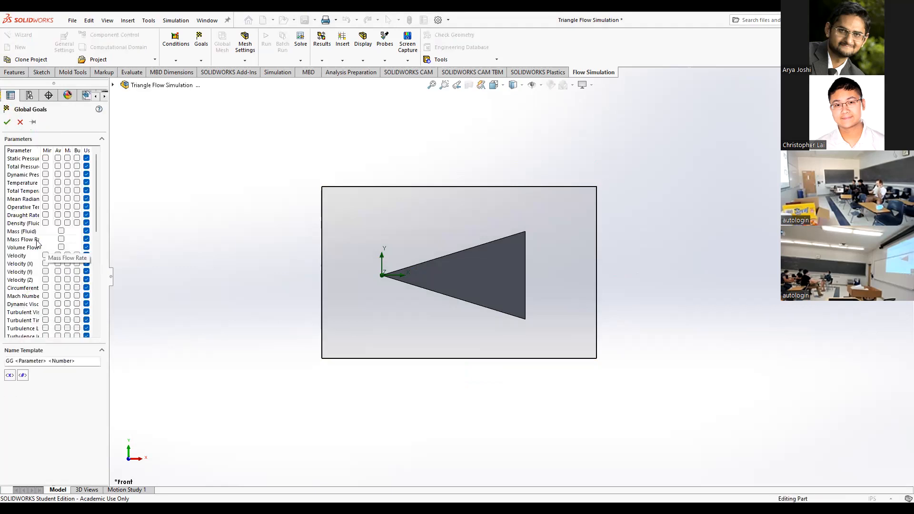
{"action": "scroll", "coordinate": [43, 238], "scroll_direction": "down", "scroll_amount": 4}
{"action": "scroll", "coordinate": [38, 236], "scroll_direction": "up", "scroll_amount": 4}
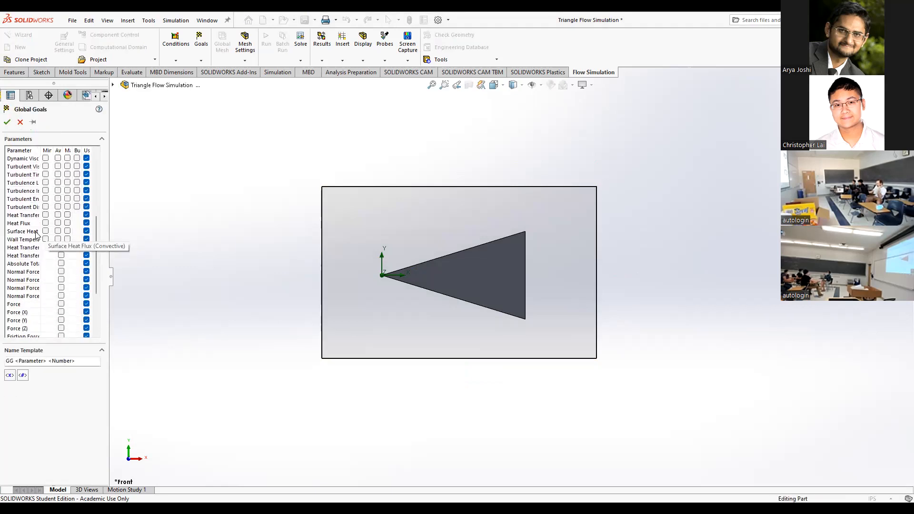
{"action": "scroll", "coordinate": [56, 257], "scroll_direction": "down", "scroll_amount": 2}
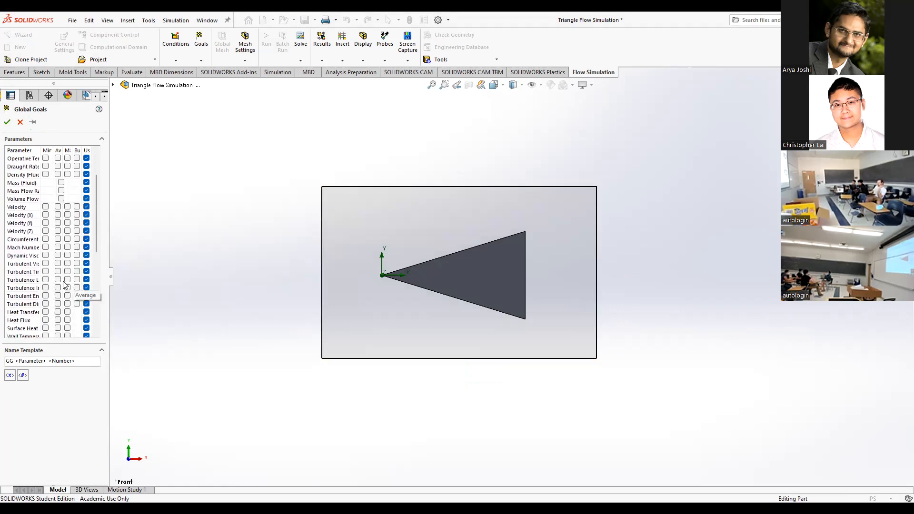
{"action": "scroll", "coordinate": [65, 285], "scroll_direction": "up", "scroll_amount": 1}
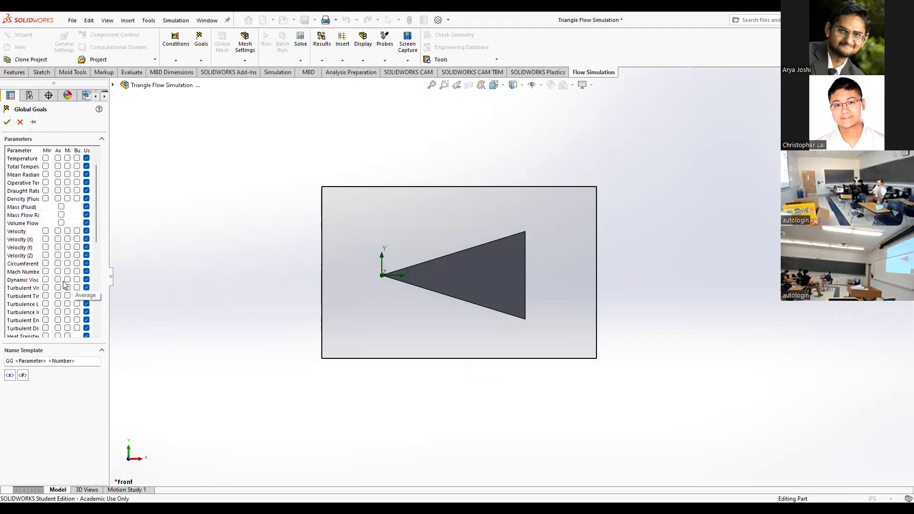
{"action": "scroll", "coordinate": [65, 285], "scroll_direction": "down", "scroll_amount": 2}
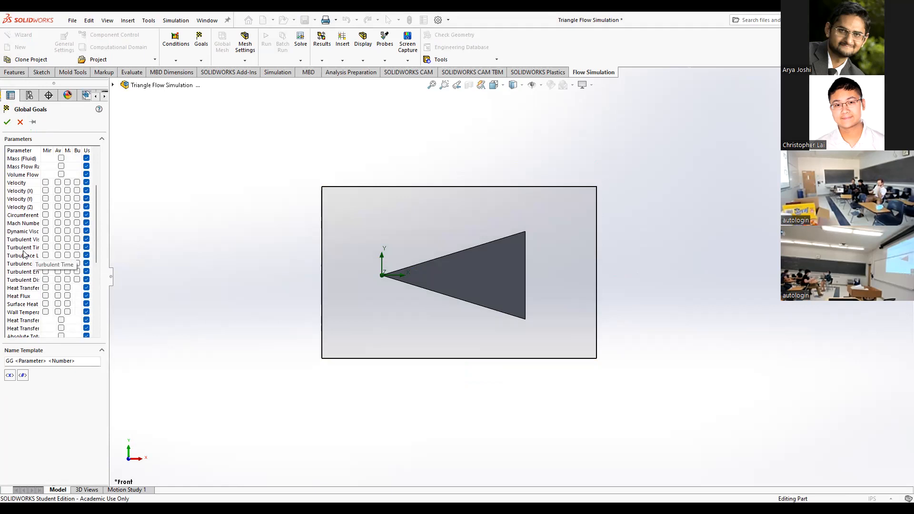
{"action": "scroll", "coordinate": [23, 282], "scroll_direction": "down", "scroll_amount": 3}
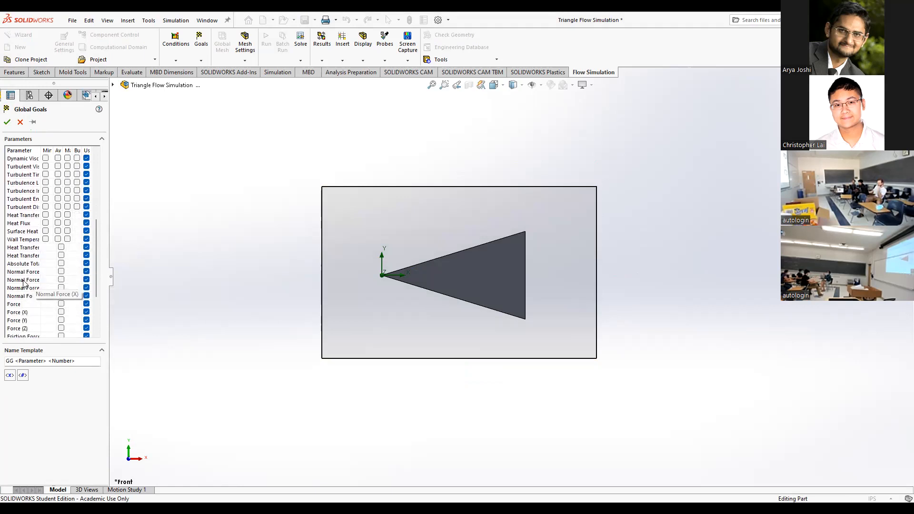
{"action": "scroll", "coordinate": [24, 283], "scroll_direction": "down", "scroll_amount": 3}
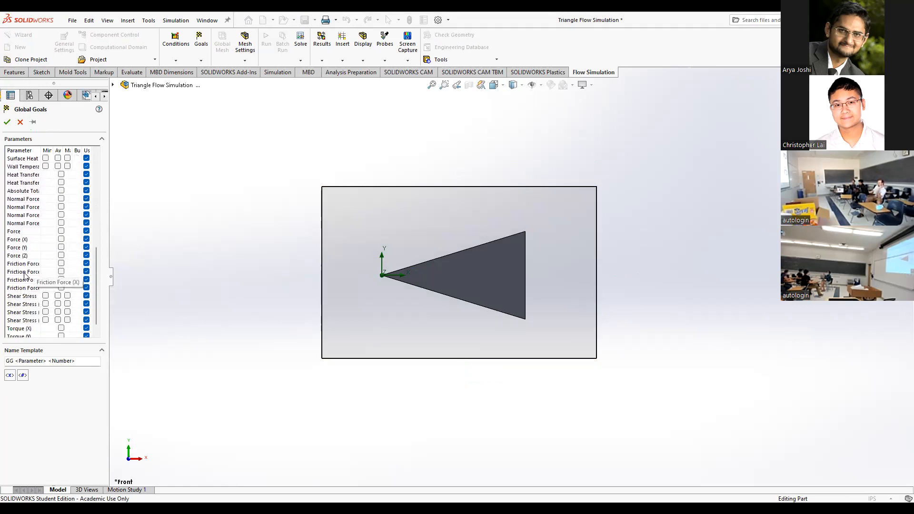
{"action": "left_click", "coordinate": [61, 271]}
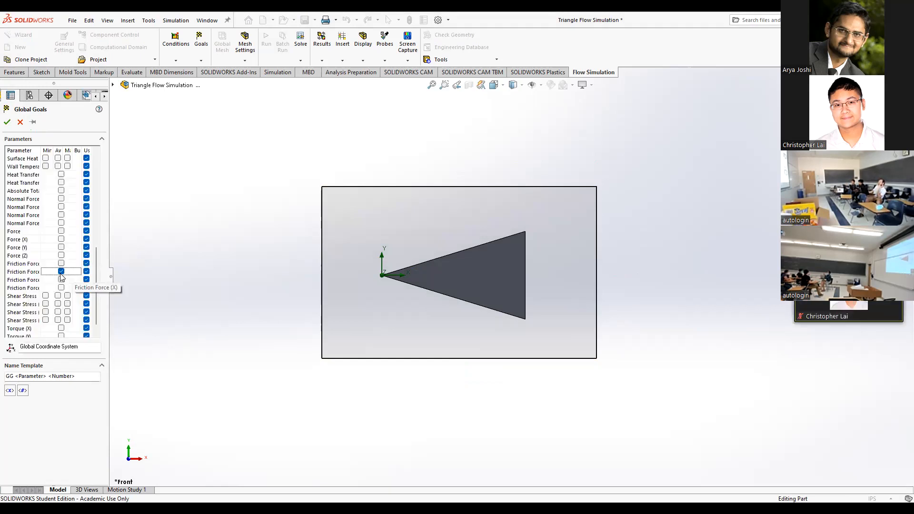
{"action": "left_click", "coordinate": [8, 123]}
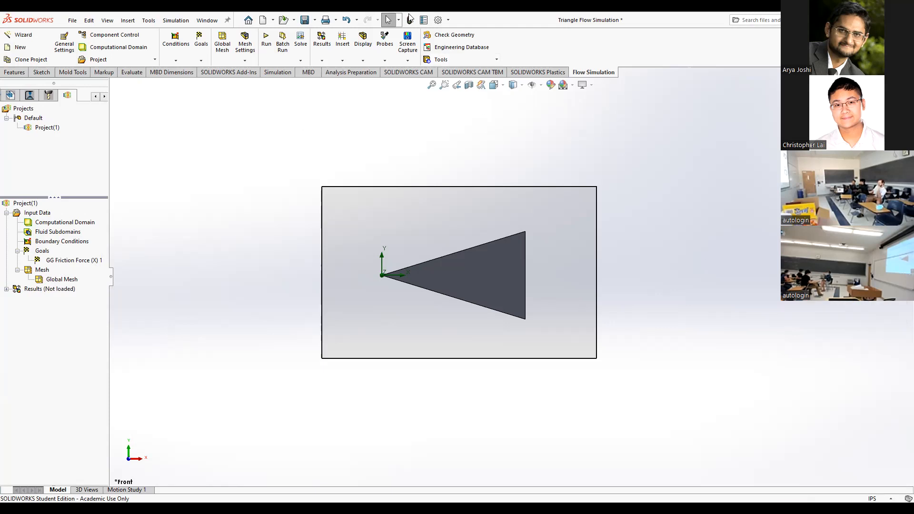
Step: Run a new calculation on this computer using all cores, and place the List of Goals below the pressure preview
{"action": "left_click", "coordinate": [267, 44]}
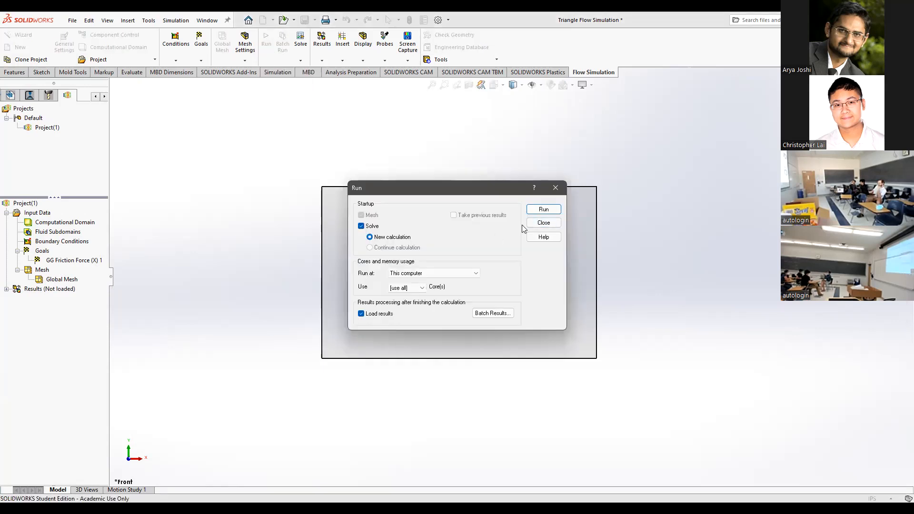
{"action": "left_click", "coordinate": [547, 211]}
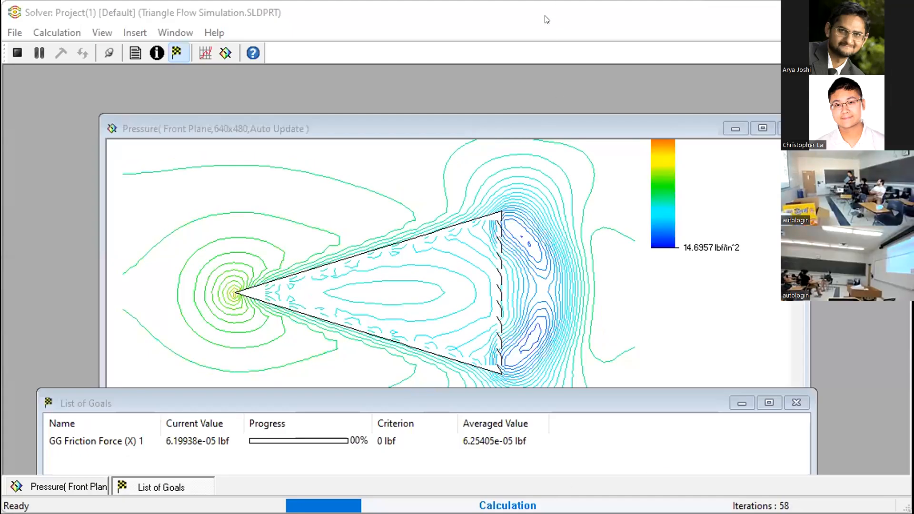
{"action": "left_click", "coordinate": [521, 415]}
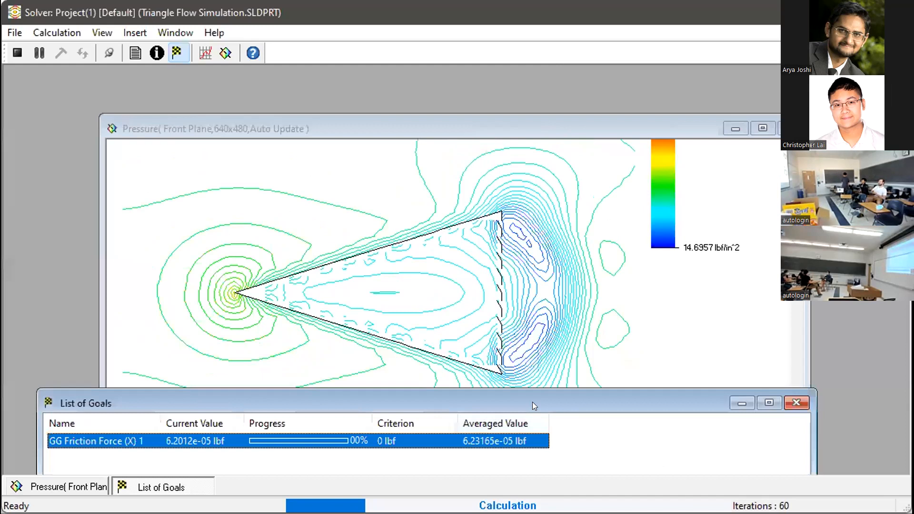
{"action": "left_click_drag", "start_coordinate": [532, 402], "coordinate": [545, 415]}
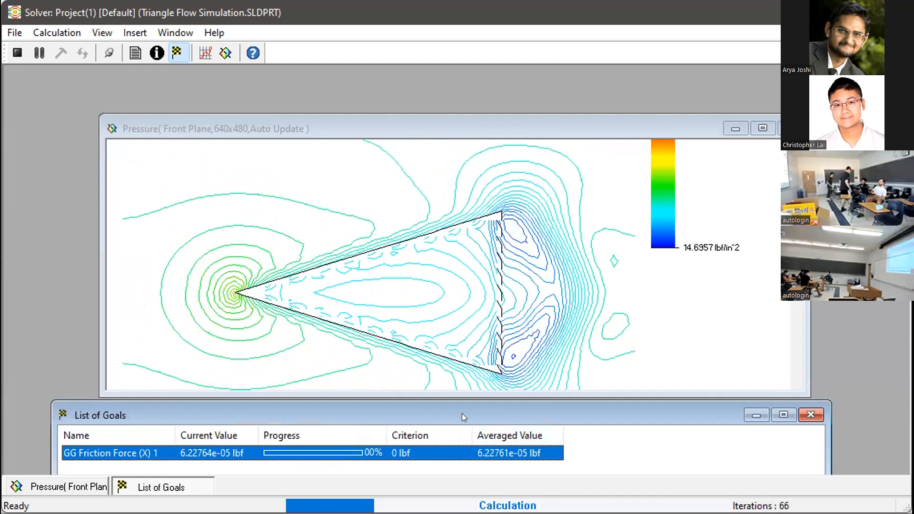
{"action": "left_click_drag", "start_coordinate": [462, 413], "coordinate": [451, 403]}
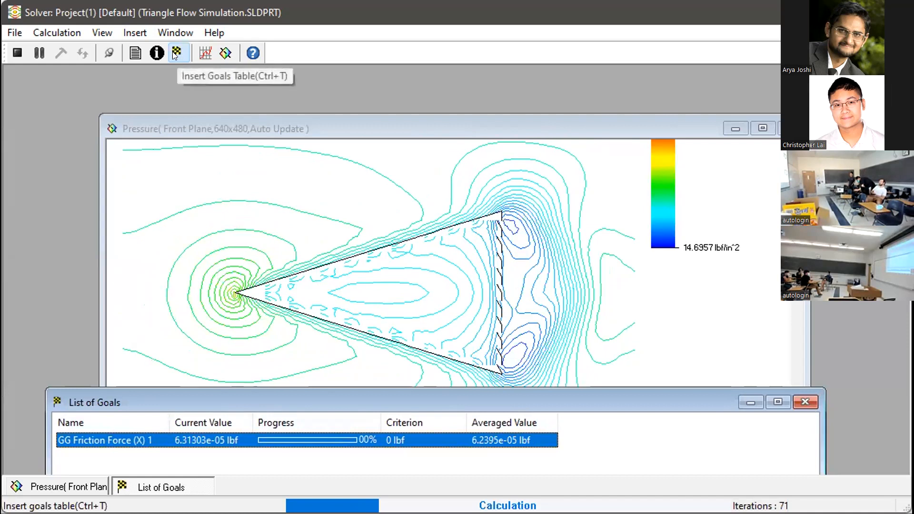
{"action": "left_click_drag", "start_coordinate": [110, 403], "coordinate": [82, 364]}
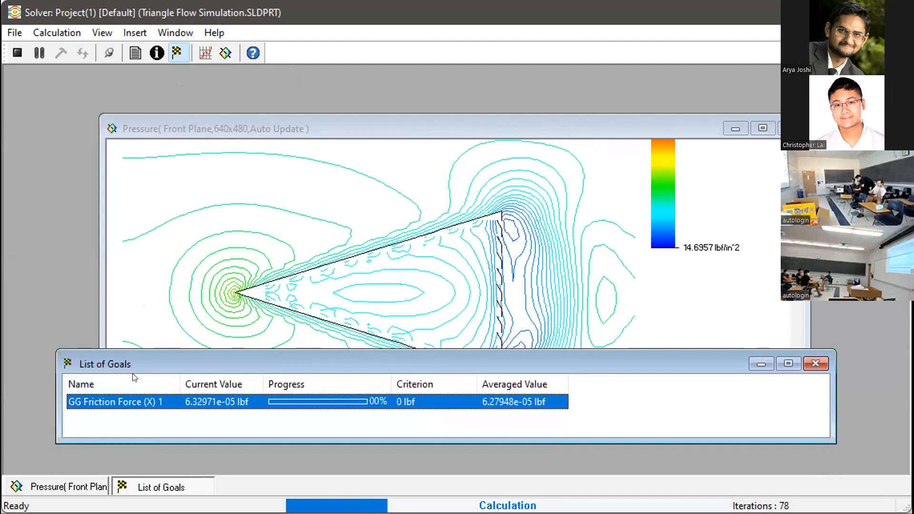
{"action": "left_click_drag", "start_coordinate": [131, 365], "coordinate": [133, 382]}
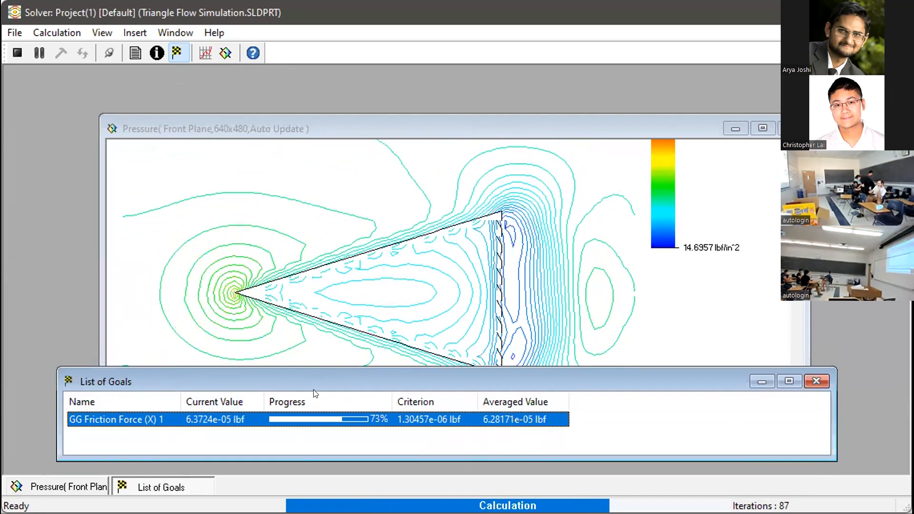
{"action": "left_click_drag", "start_coordinate": [314, 375], "coordinate": [313, 420]}
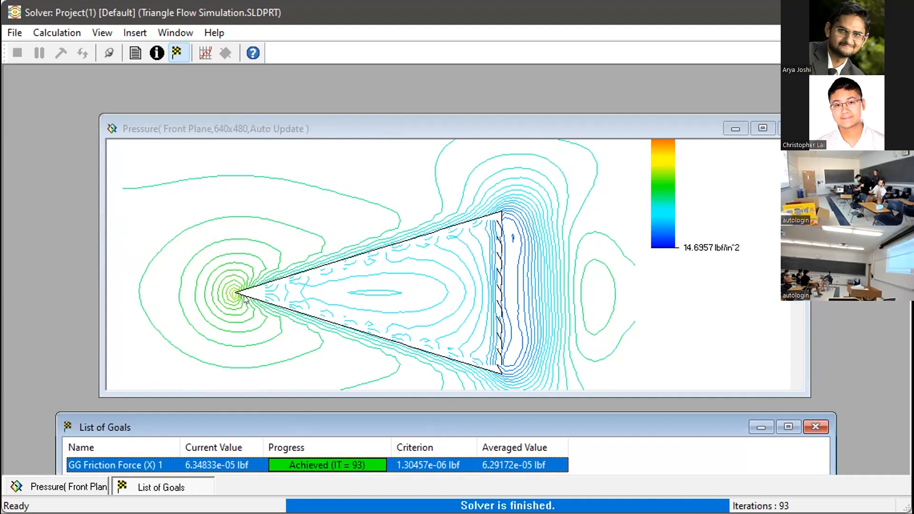
Step: Examine the Front Plane pressure contours around the triangle, the color legend and the friction force entry in the List of Goals
{"action": "scroll", "coordinate": [493, 223], "scroll_direction": "up", "scroll_amount": 1}
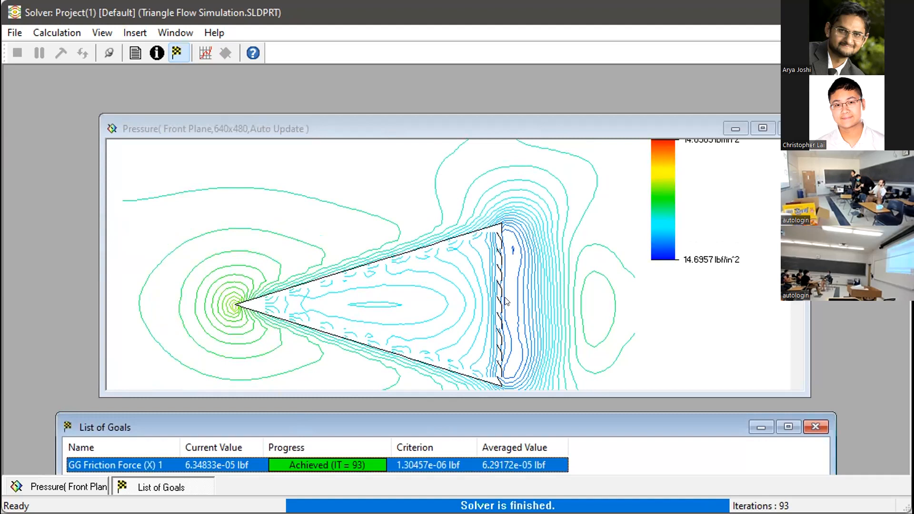
{"action": "scroll", "coordinate": [506, 301], "scroll_direction": "up", "scroll_amount": 1}
{"action": "scroll", "coordinate": [504, 297], "scroll_direction": "down", "scroll_amount": 2}
{"action": "scroll", "coordinate": [505, 297], "scroll_direction": "up", "scroll_amount": 3}
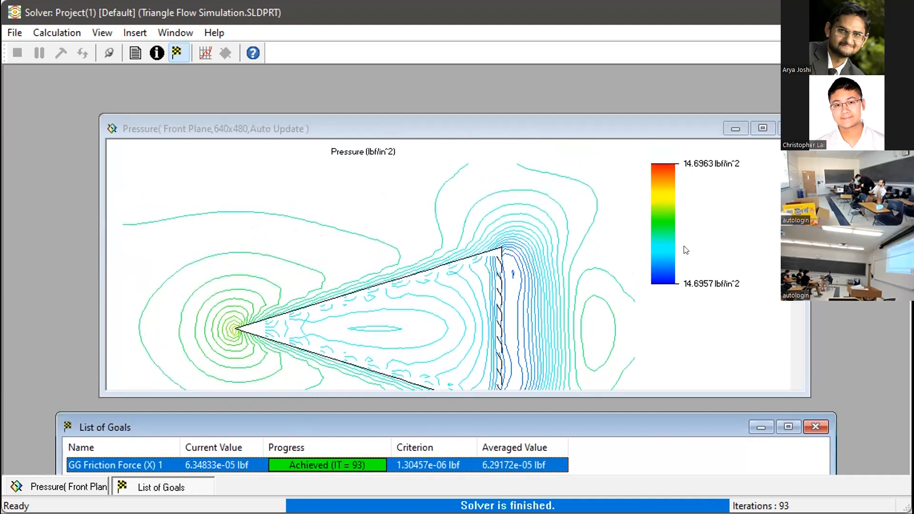
{"action": "scroll", "coordinate": [389, 288], "scroll_direction": "down", "scroll_amount": 4}
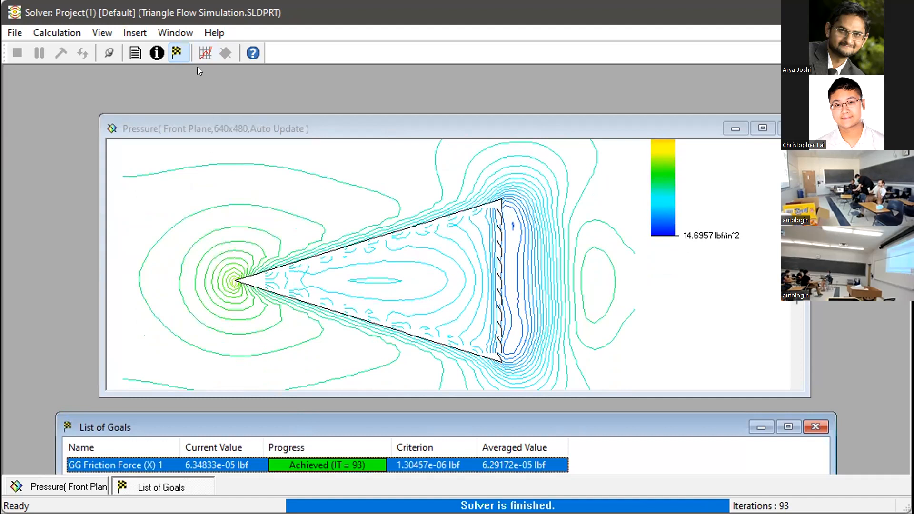
{"action": "left_click", "coordinate": [82, 491]}
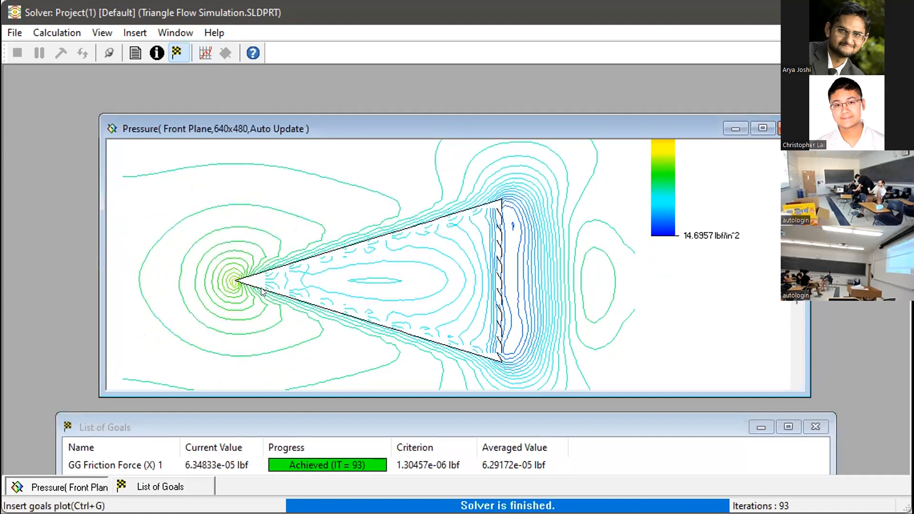
{"action": "left_click", "coordinate": [361, 417]}
{"action": "left_click_drag", "start_coordinate": [361, 419], "coordinate": [359, 410]}
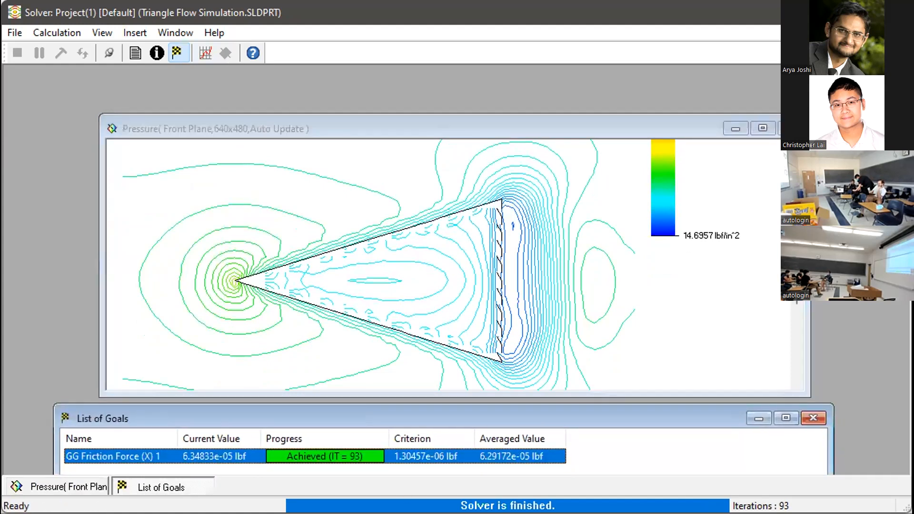
{"action": "left_click", "coordinate": [72, 483]}
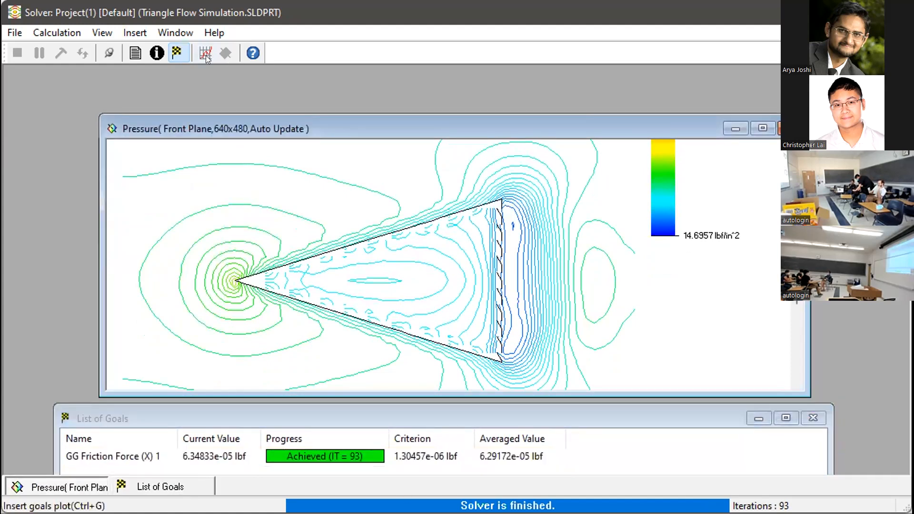
Step: Close the Front Plane pressure preview in the solver, leaving the goal plot selection without adding a goal
{"action": "left_click", "coordinate": [176, 53]}
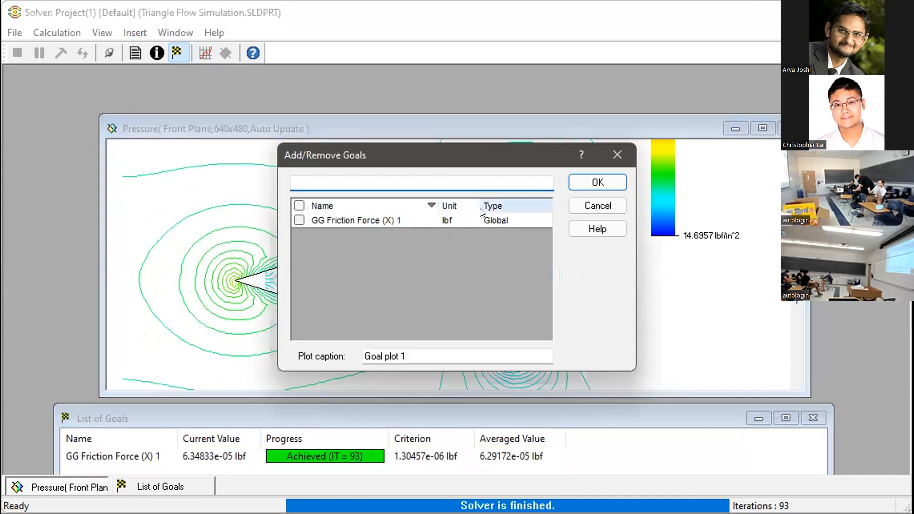
{"action": "left_click", "coordinate": [612, 151]}
{"action": "left_click", "coordinate": [790, 129]}
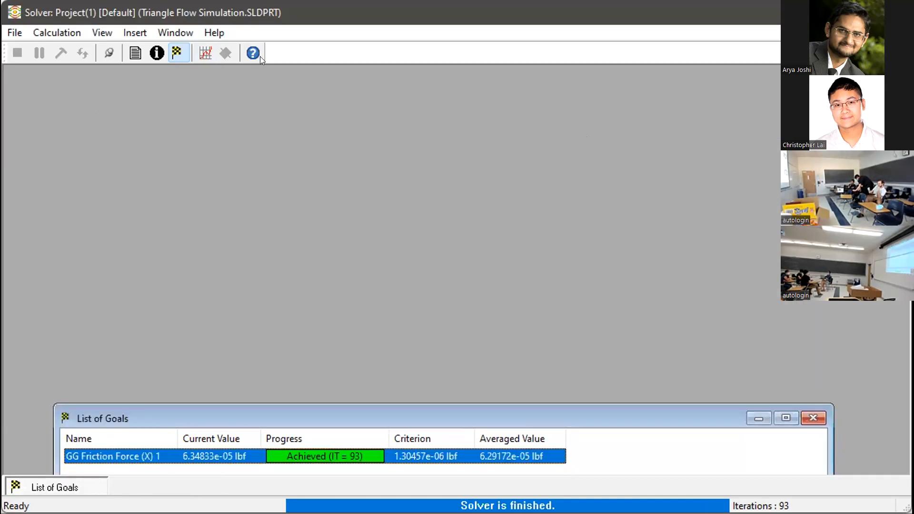
Step: Remove the goals table from the solver workspace and insert it again
{"action": "left_click", "coordinate": [207, 54]}
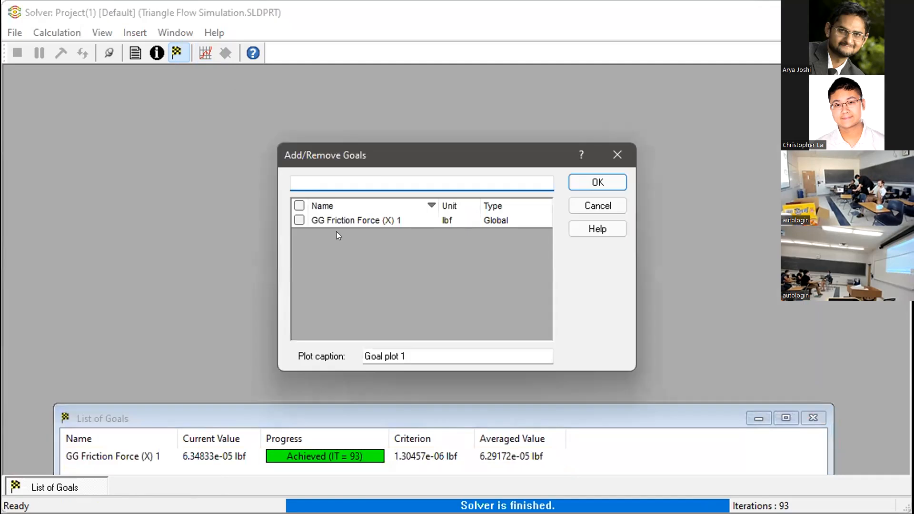
{"action": "left_click", "coordinate": [609, 147]}
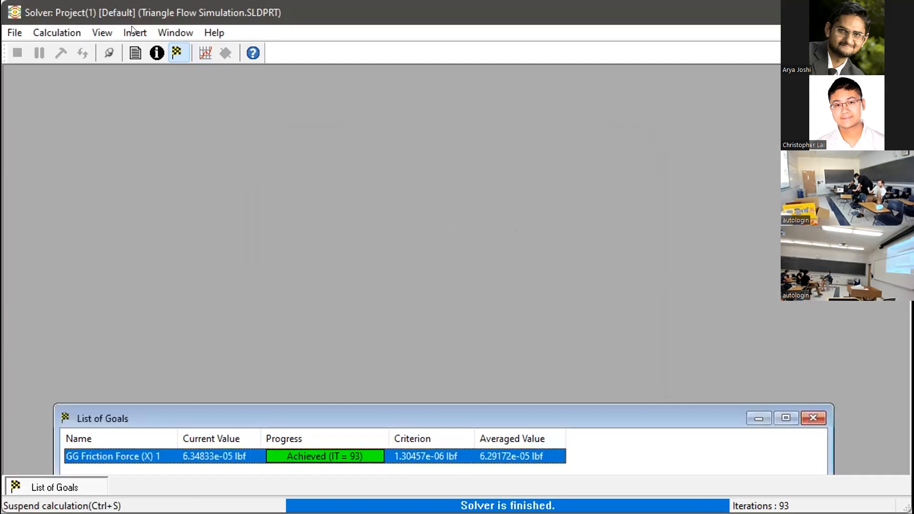
{"action": "left_click", "coordinate": [125, 34]}
{"action": "left_click", "coordinate": [125, 33]}
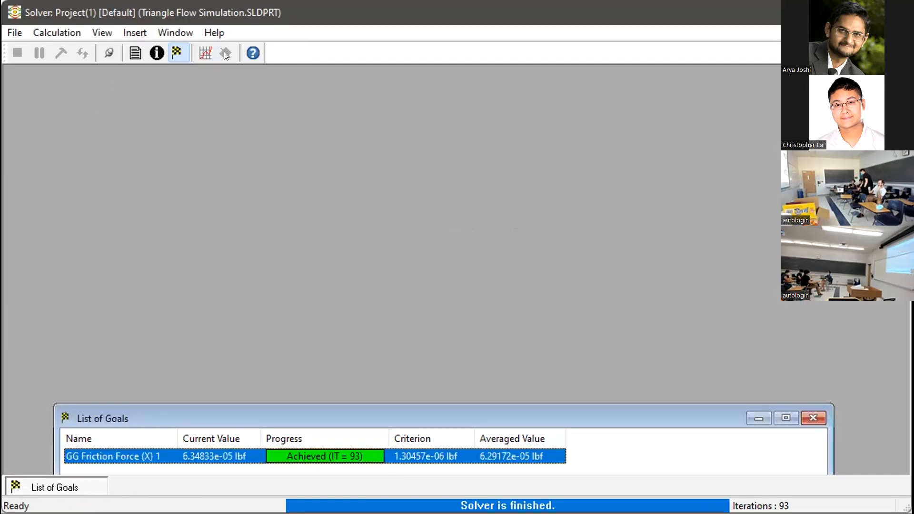
{"action": "left_click", "coordinate": [173, 53]}
{"action": "left_click", "coordinate": [172, 54]}
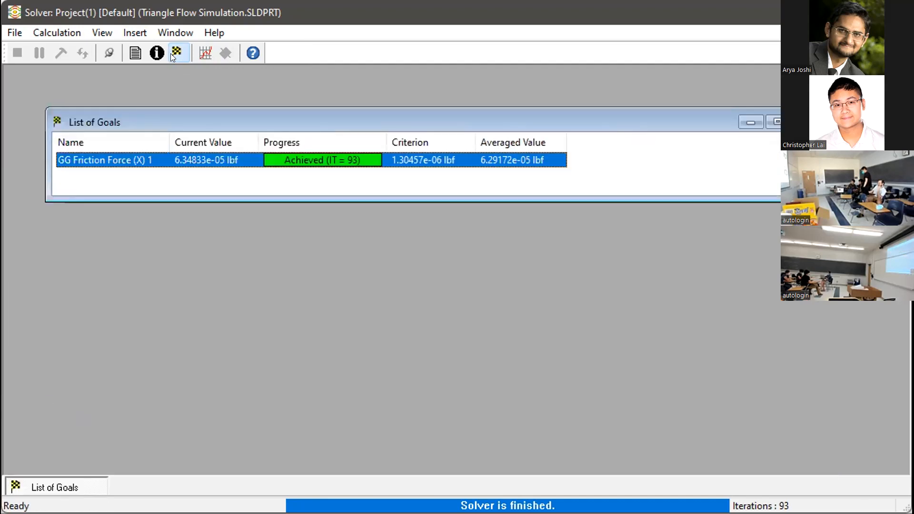
{"action": "left_click", "coordinate": [207, 52]}
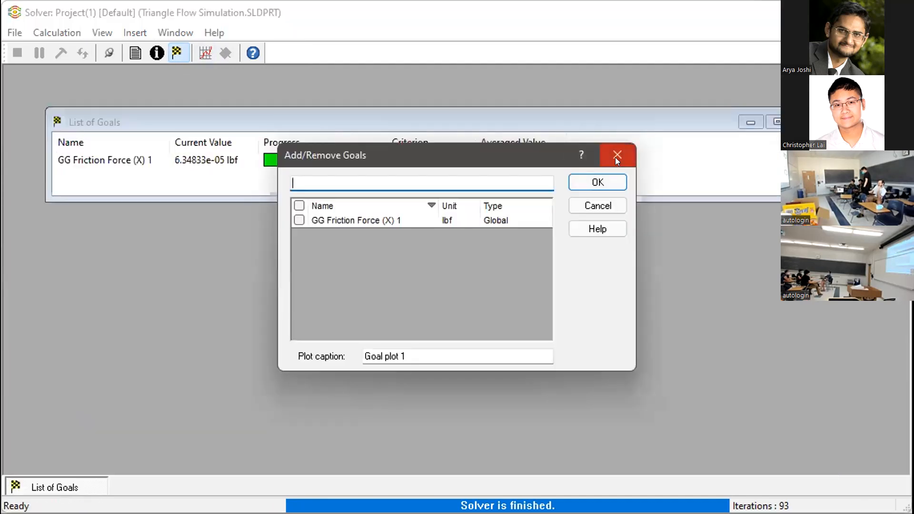
{"action": "left_click", "coordinate": [615, 156]}
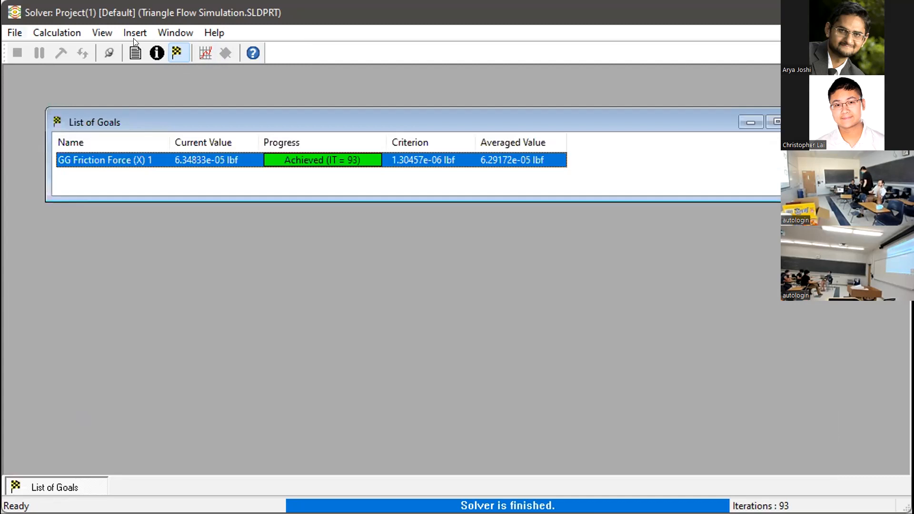
{"action": "left_click", "coordinate": [175, 33]}
{"action": "left_click", "coordinate": [175, 32]}
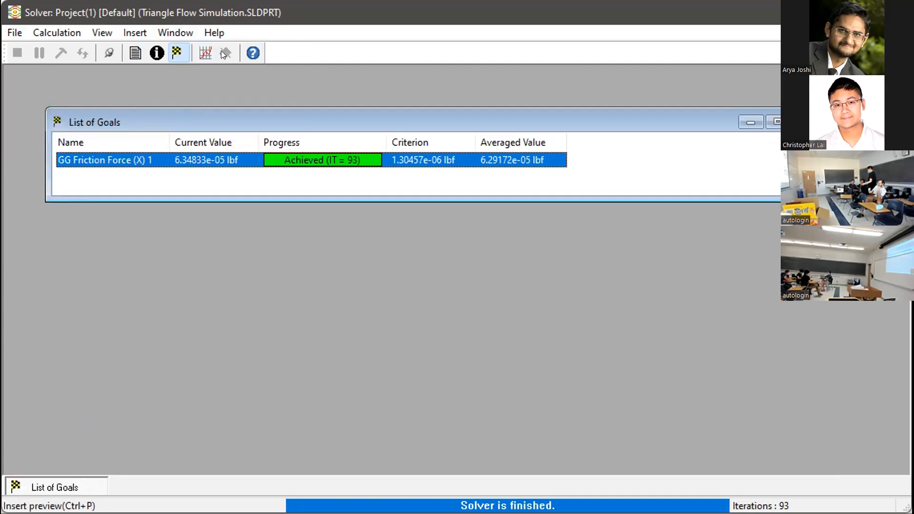
{"action": "left_click", "coordinate": [205, 53]}
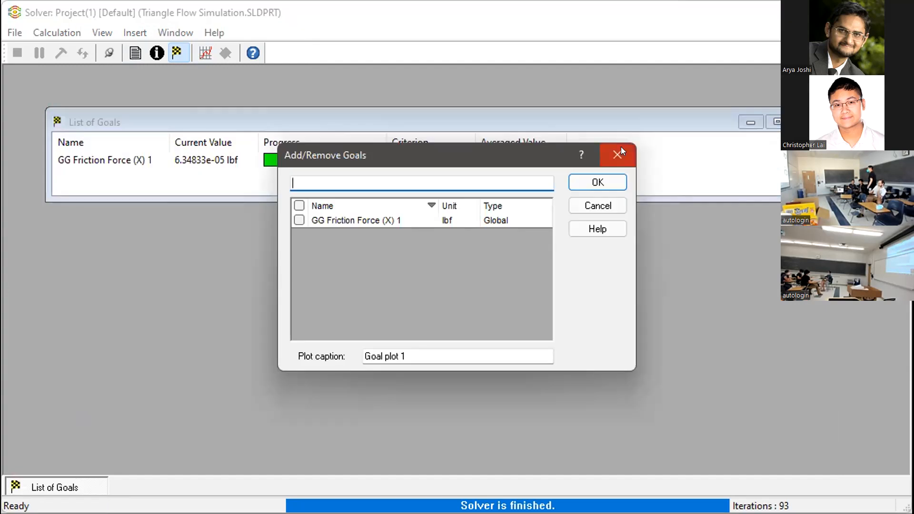
{"action": "left_click", "coordinate": [619, 153]}
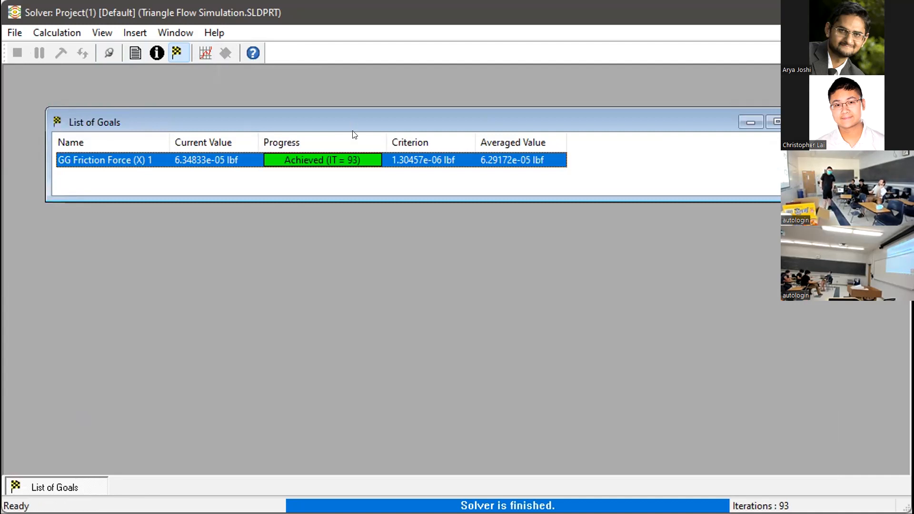
{"action": "left_click_drag", "start_coordinate": [351, 128], "coordinate": [359, 185]}
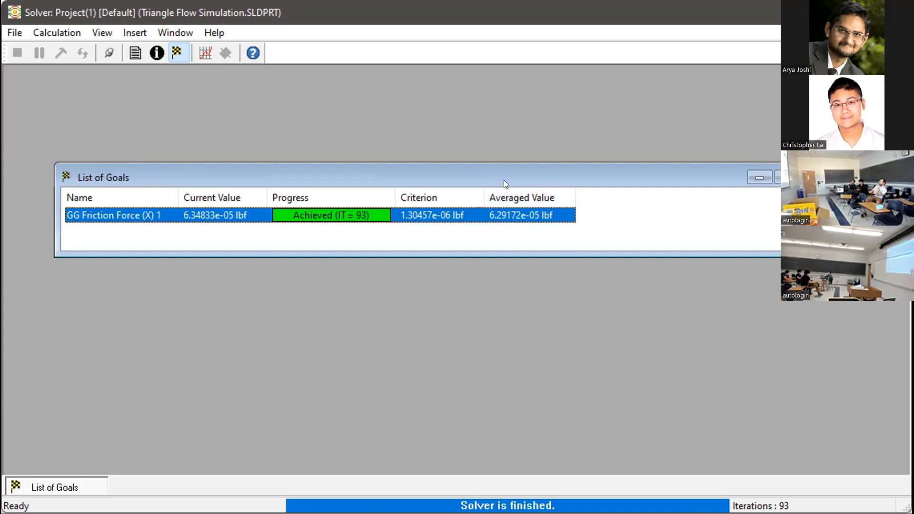
{"action": "left_click_drag", "start_coordinate": [503, 180], "coordinate": [515, 352]}
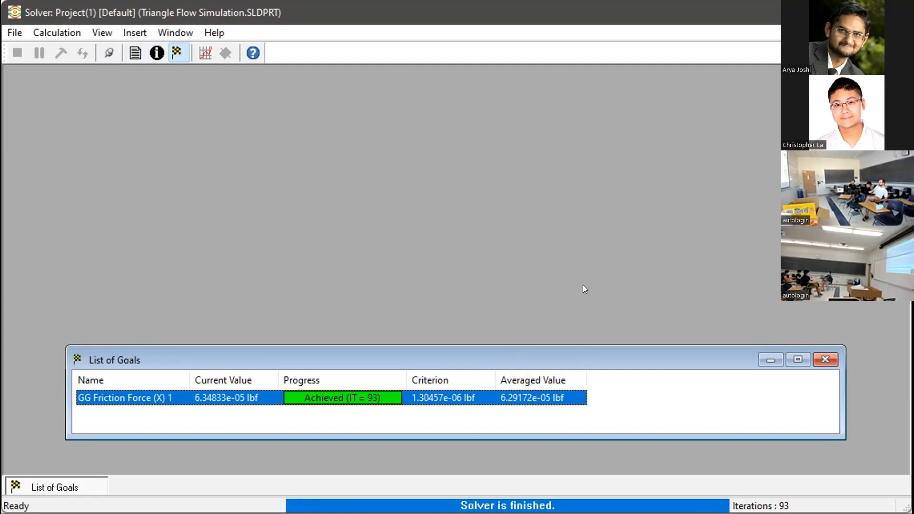
{"action": "left_click_drag", "start_coordinate": [257, 355], "coordinate": [171, 262]}
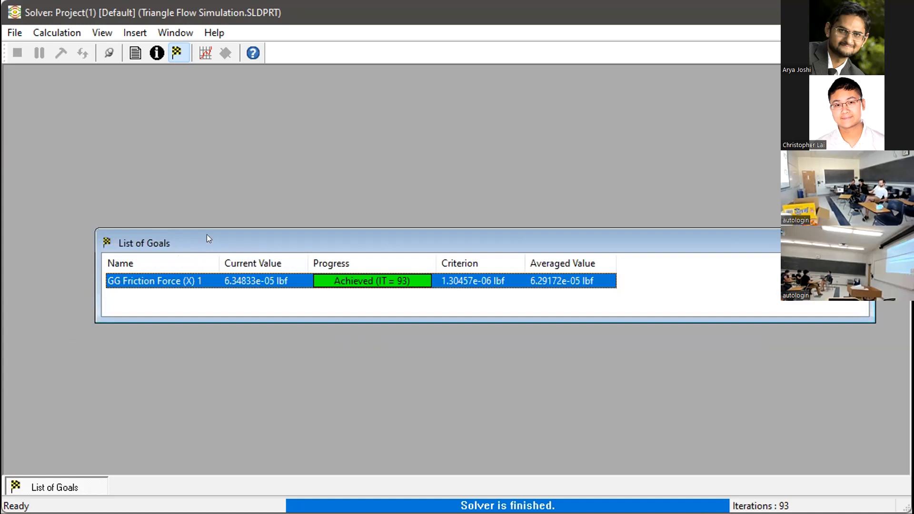
{"action": "left_click_drag", "start_coordinate": [207, 236], "coordinate": [191, 330]}
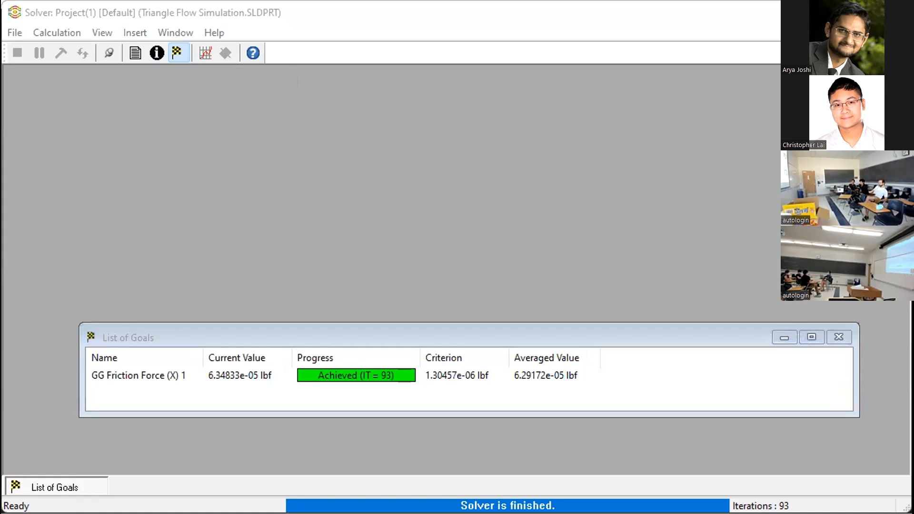
{"action": "key", "text": "alt+Tab"}
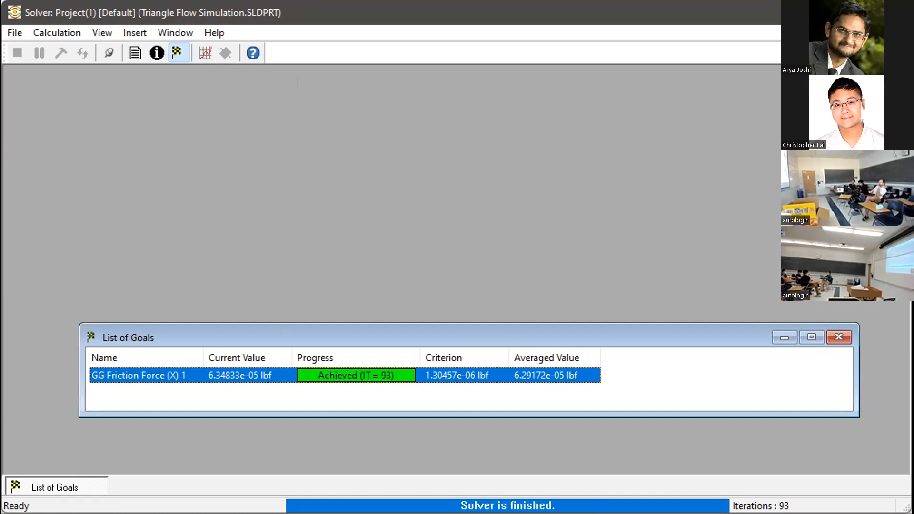
{"action": "left_click_drag", "start_coordinate": [275, 336], "coordinate": [285, 143]}
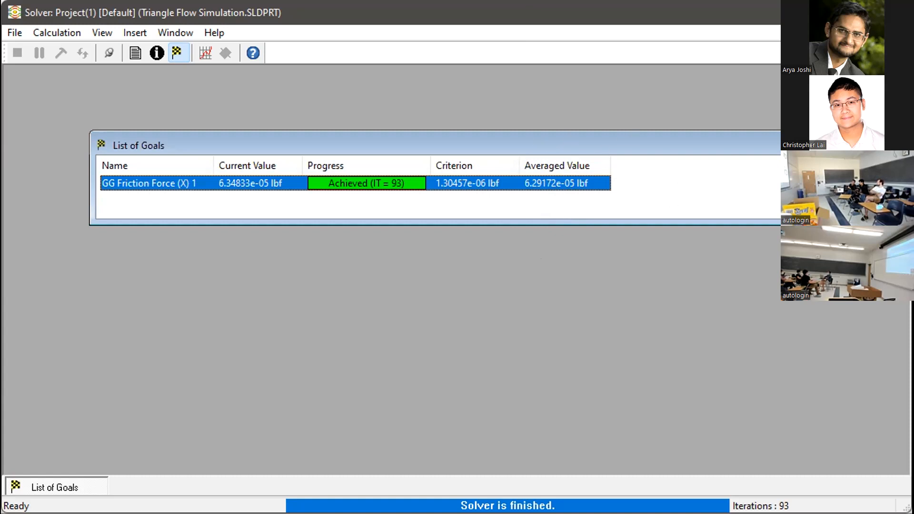
Step: Leave the solver window for the Triangle Flow Simulation part and show the list of available result types
{"action": "left_click", "coordinate": [891, 144]}
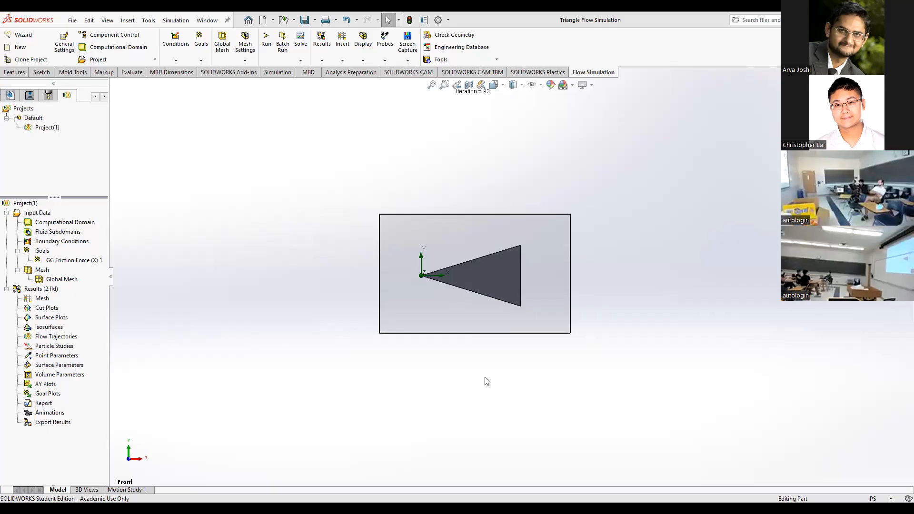
{"action": "middle_click_drag", "start_coordinate": [480, 252], "coordinate": [502, 190], "text": "ctrl"}
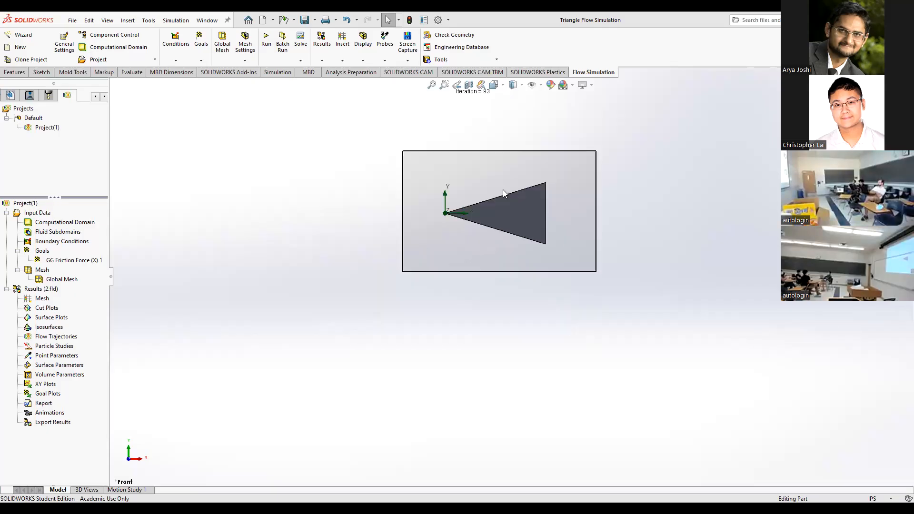
{"action": "scroll", "coordinate": [518, 143], "scroll_direction": "down", "scroll_amount": 2}
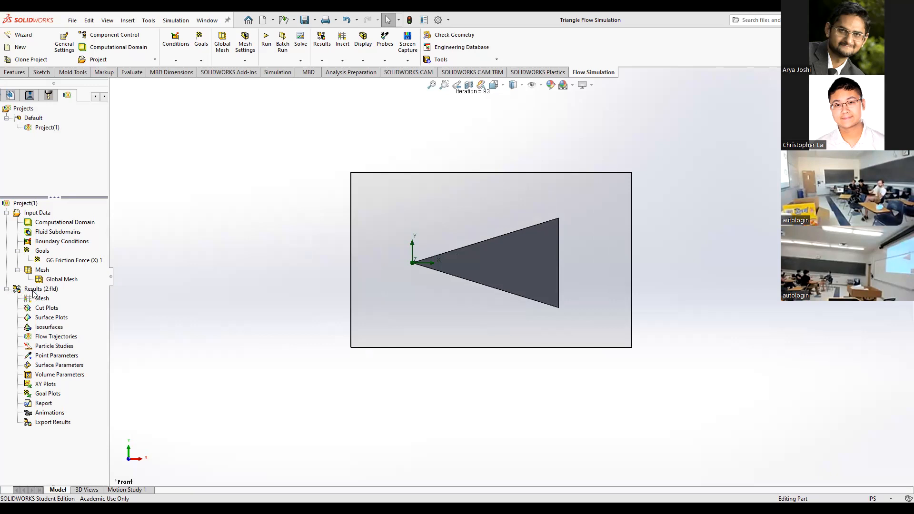
{"action": "left_click", "coordinate": [7, 289]}
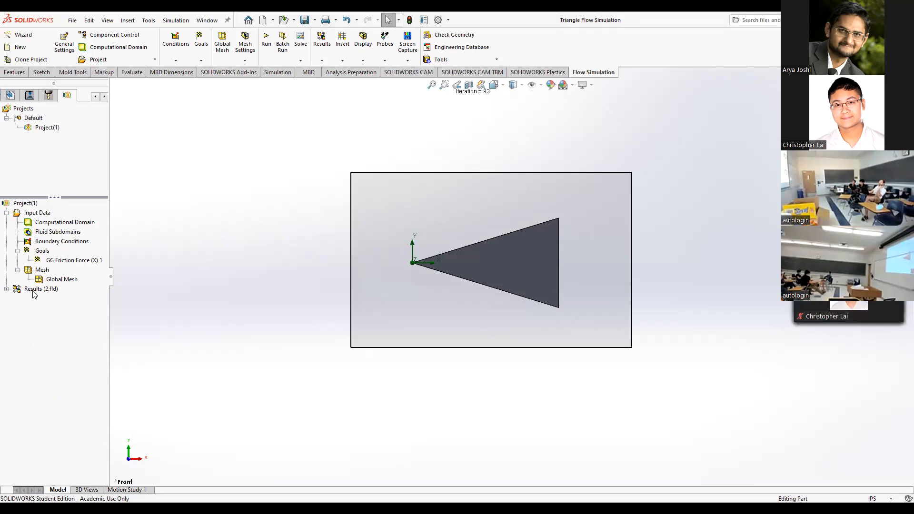
{"action": "double_click", "coordinate": [33, 290]}
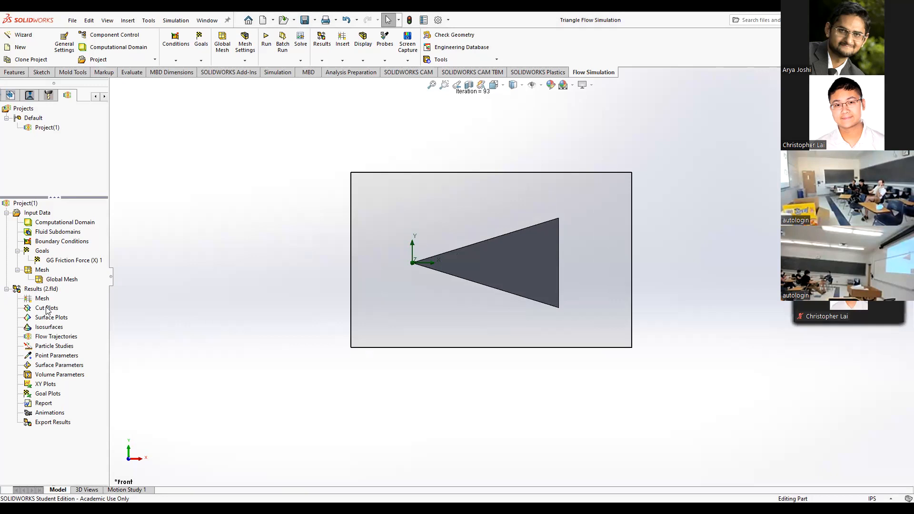
Step: Insert a cut plot on the Front Plane showing Velocity contours at 0 in offset
{"action": "right_click", "coordinate": [67, 312]}
{"action": "left_click", "coordinate": [68, 315]}
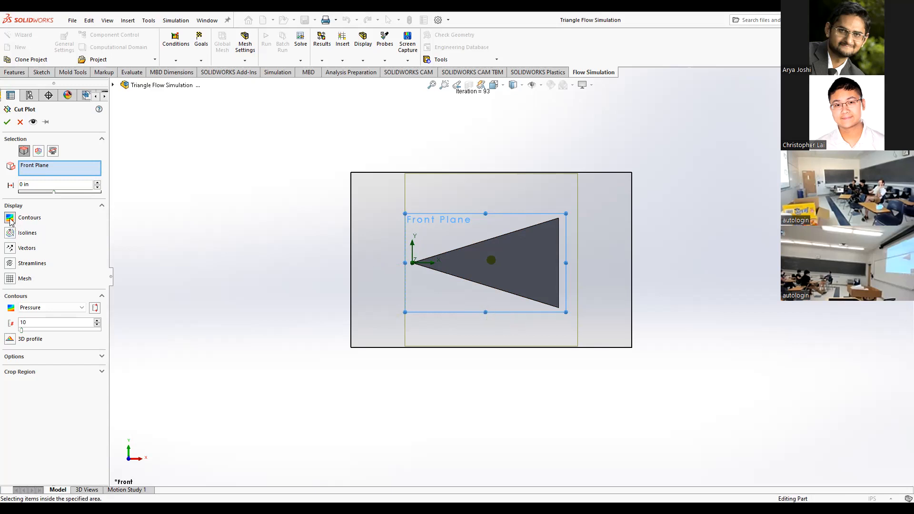
{"action": "left_click", "coordinate": [68, 309]}
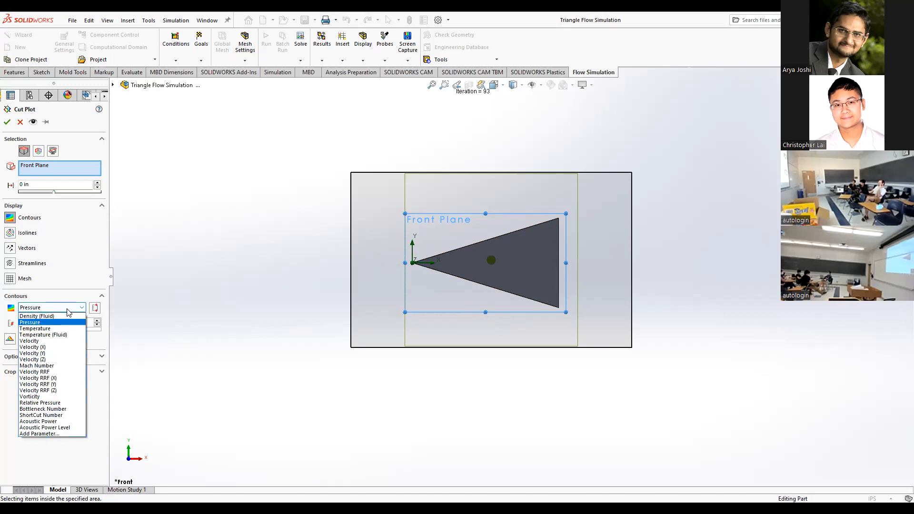
{"action": "left_click", "coordinate": [52, 340]}
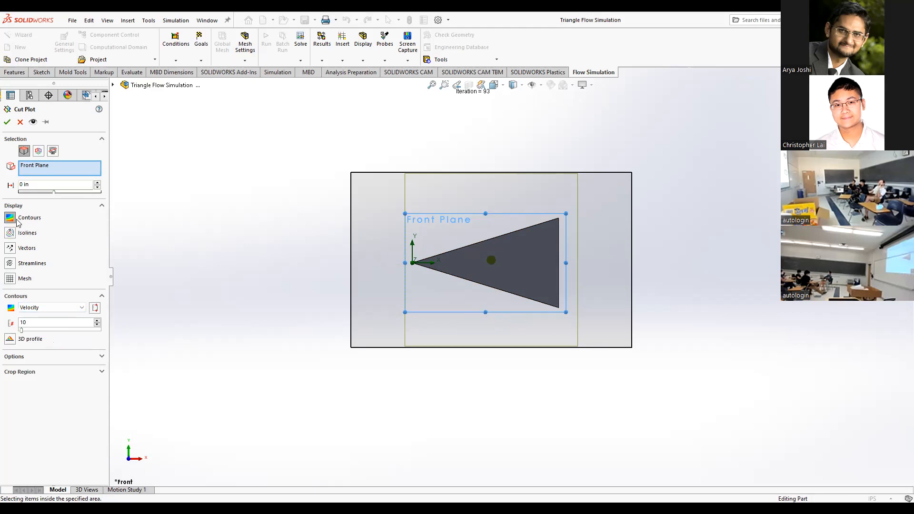
{"action": "left_click", "coordinate": [7, 123]}
{"action": "scroll", "coordinate": [523, 266], "scroll_direction": "down", "scroll_amount": 3}
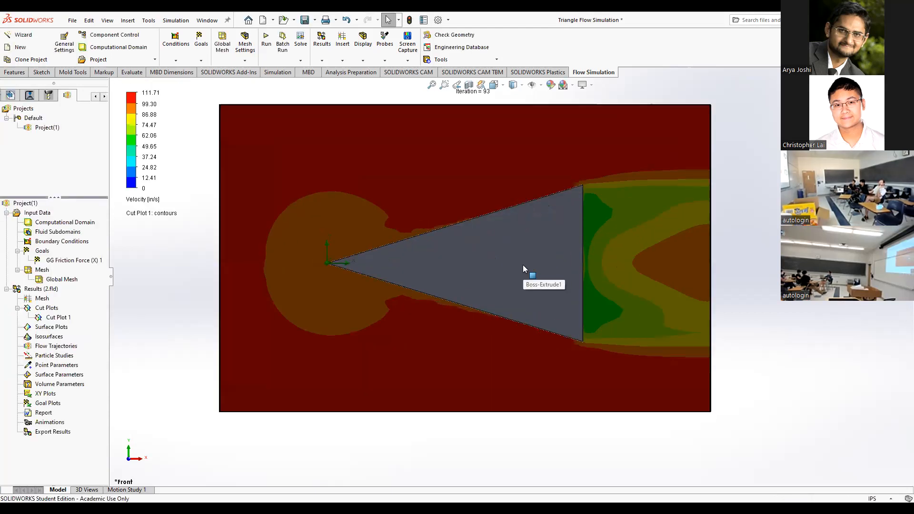
Step: Examine the velocity contours at the triangle's tip, along its sloped sides and in the wake behind its base
{"action": "scroll", "coordinate": [523, 264], "scroll_direction": "up", "scroll_amount": 2}
{"action": "scroll", "coordinate": [566, 317], "scroll_direction": "down", "scroll_amount": 2}
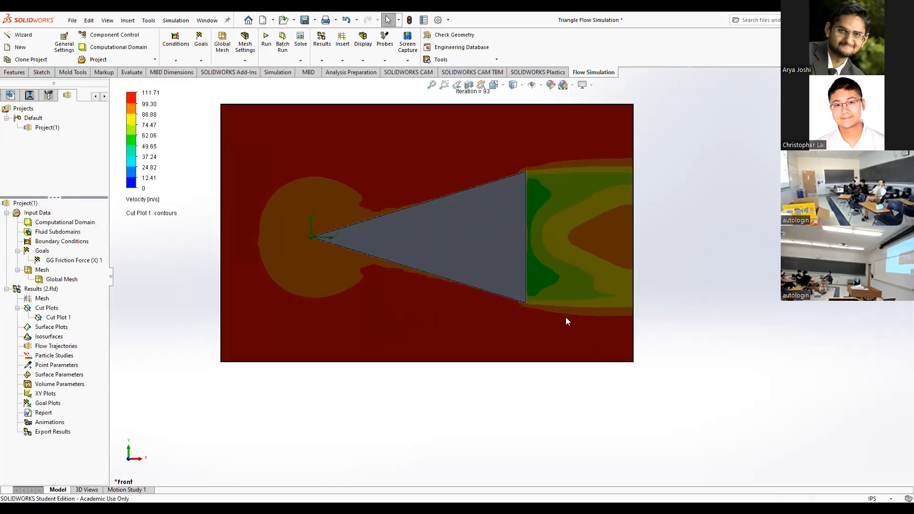
{"action": "scroll", "coordinate": [457, 257], "scroll_direction": "up", "scroll_amount": 2}
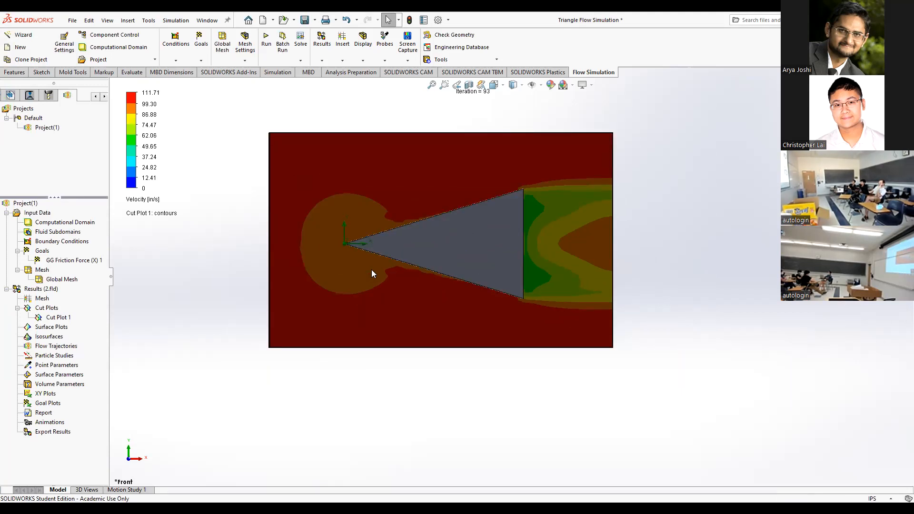
{"action": "scroll", "coordinate": [479, 227], "scroll_direction": "up", "scroll_amount": 2}
{"action": "scroll", "coordinate": [530, 235], "scroll_direction": "down", "scroll_amount": 2}
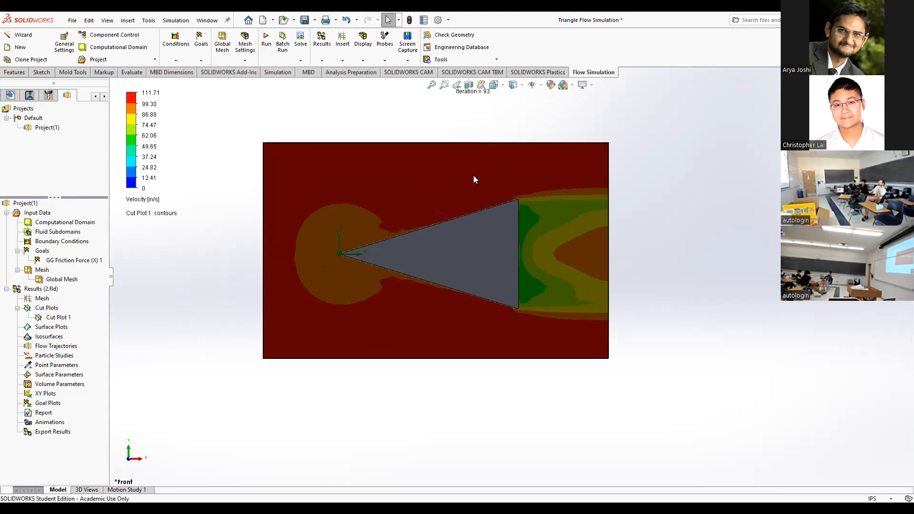
{"action": "scroll", "coordinate": [413, 207], "scroll_direction": "down", "scroll_amount": 2}
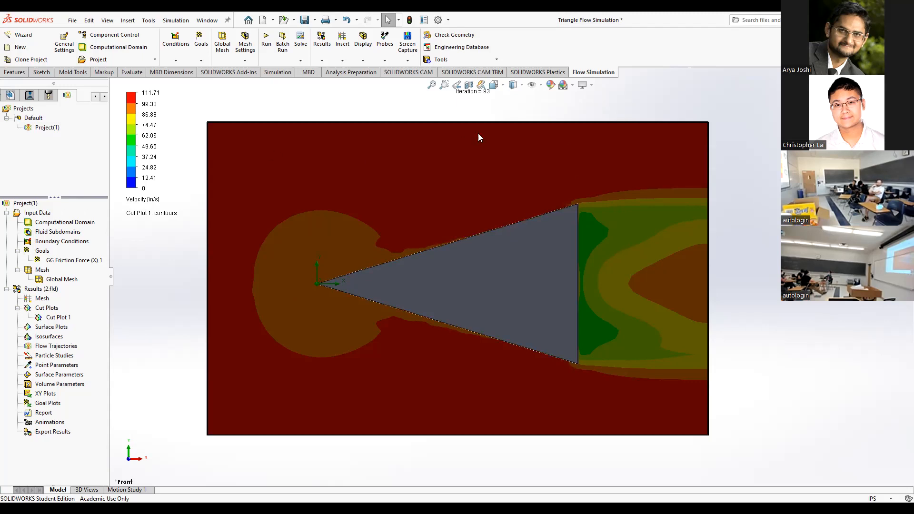
{"action": "key", "text": "f"}
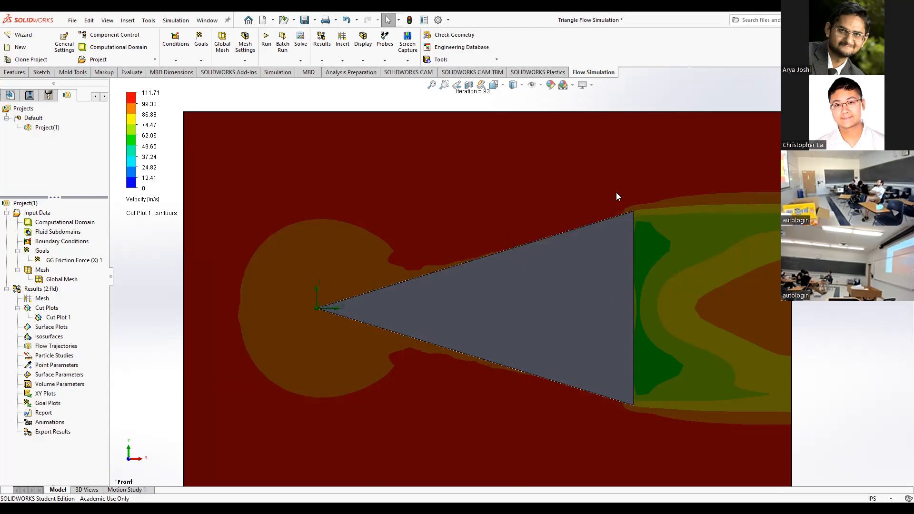
{"action": "scroll", "coordinate": [703, 255], "scroll_direction": "up", "scroll_amount": 1}
{"action": "scroll", "coordinate": [702, 255], "scroll_direction": "down", "scroll_amount": 1}
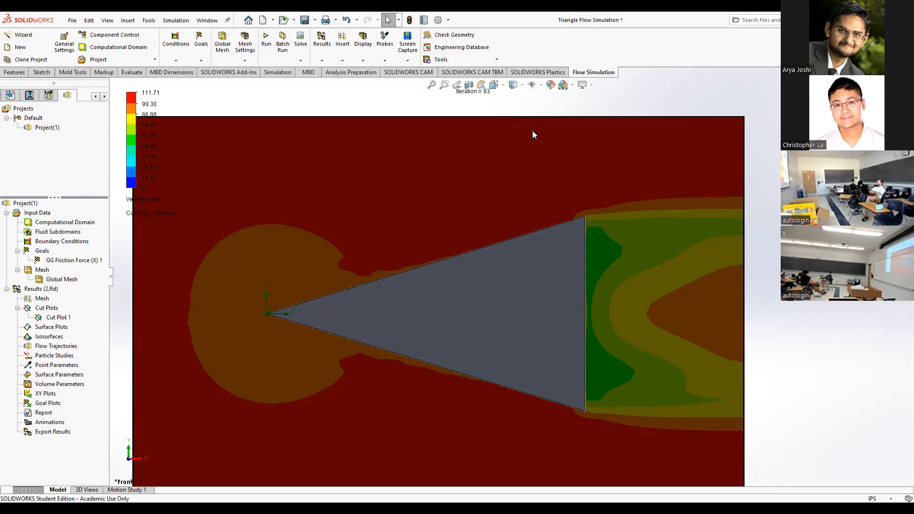
{"action": "scroll", "coordinate": [484, 313], "scroll_direction": "up", "scroll_amount": 2}
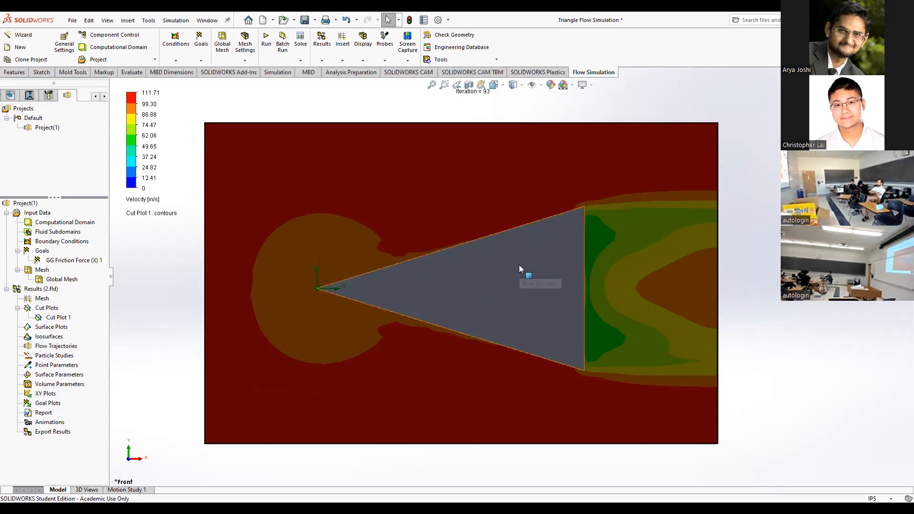
{"action": "scroll", "coordinate": [510, 263], "scroll_direction": "up", "scroll_amount": 2}
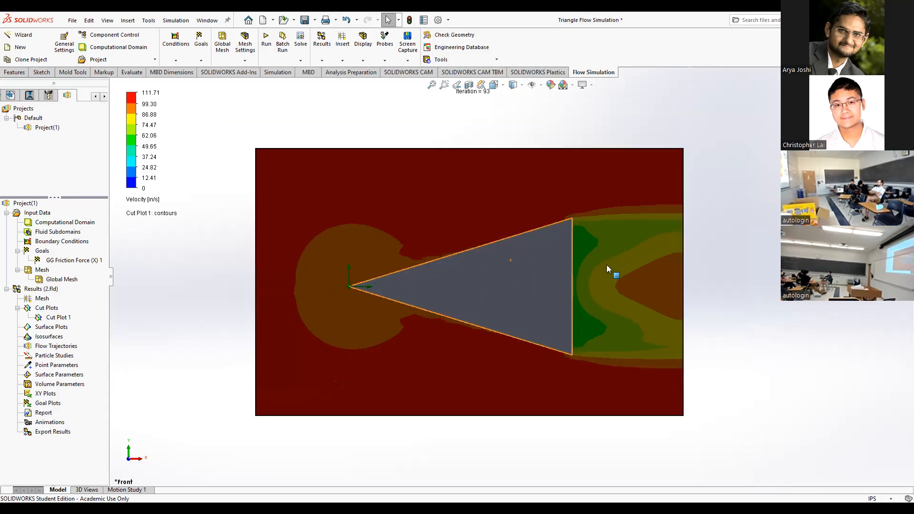
{"action": "scroll", "coordinate": [598, 263], "scroll_direction": "down", "scroll_amount": 2}
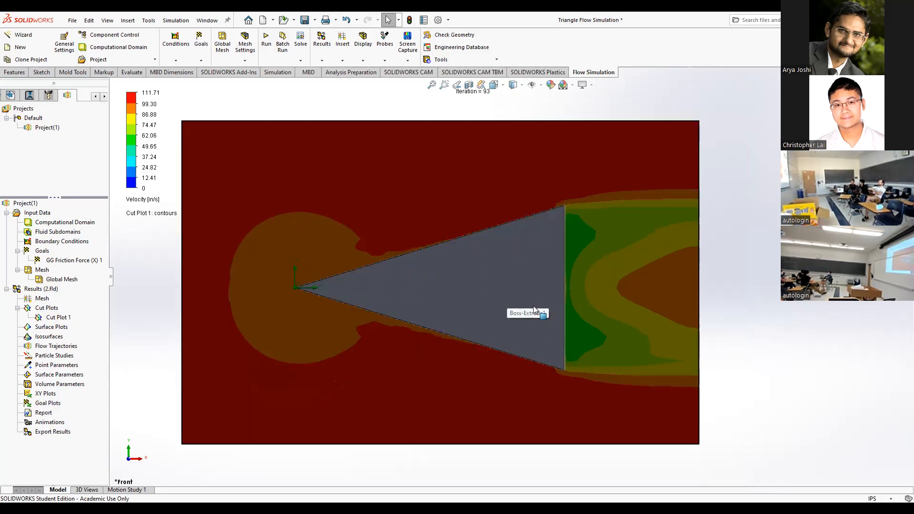
{"action": "scroll", "coordinate": [534, 308], "scroll_direction": "up", "scroll_amount": 1}
{"action": "scroll", "coordinate": [556, 303], "scroll_direction": "down", "scroll_amount": 1}
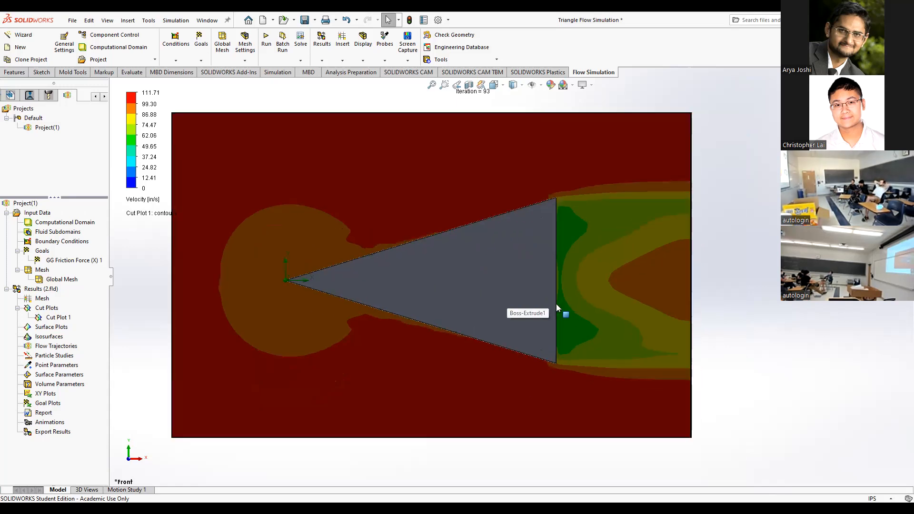
{"action": "scroll", "coordinate": [499, 300], "scroll_direction": "up", "scroll_amount": 1}
{"action": "scroll", "coordinate": [499, 300], "scroll_direction": "down", "scroll_amount": 1}
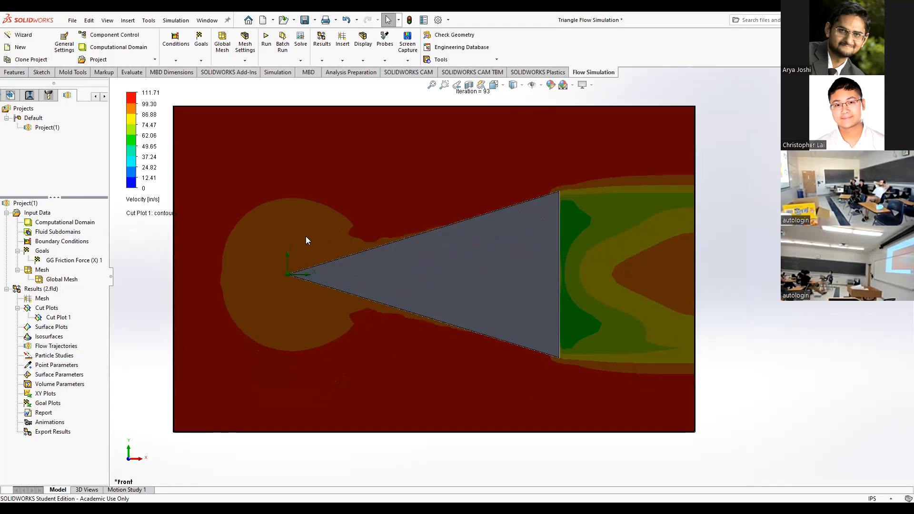
{"action": "scroll", "coordinate": [479, 270], "scroll_direction": "up", "scroll_amount": 2}
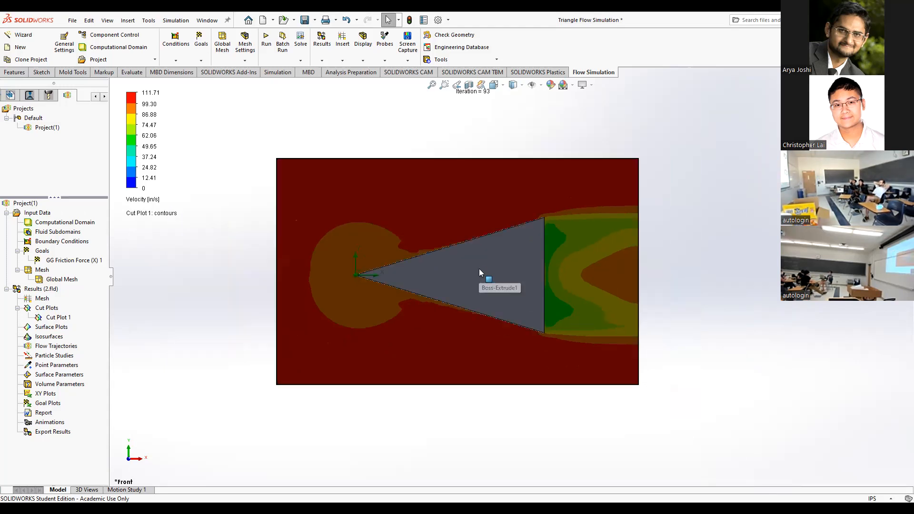
{"action": "scroll", "coordinate": [479, 269], "scroll_direction": "down", "scroll_amount": 1}
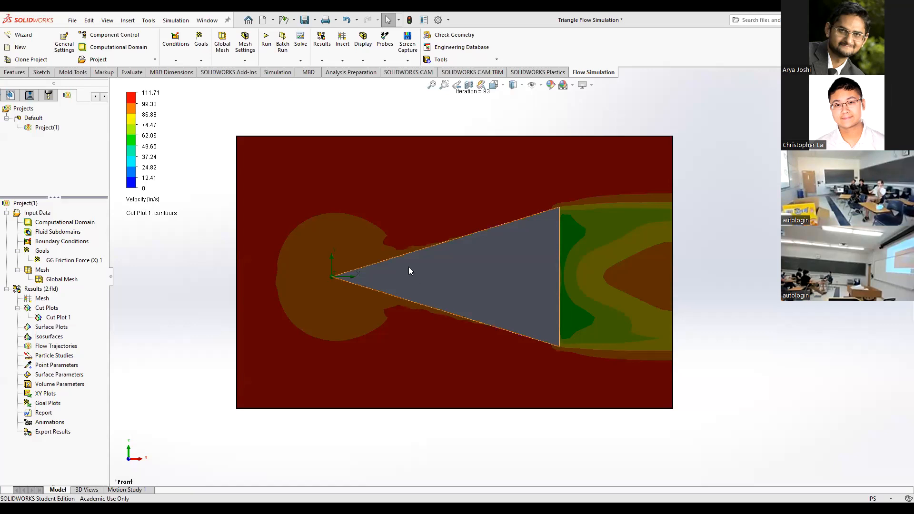
{"action": "scroll", "coordinate": [550, 311], "scroll_direction": "up", "scroll_amount": 2}
{"action": "scroll", "coordinate": [549, 308], "scroll_direction": "down", "scroll_amount": 2}
{"action": "scroll", "coordinate": [458, 248], "scroll_direction": "up", "scroll_amount": 2}
{"action": "scroll", "coordinate": [460, 228], "scroll_direction": "down", "scroll_amount": 3}
{"action": "scroll", "coordinate": [460, 231], "scroll_direction": "up", "scroll_amount": 1}
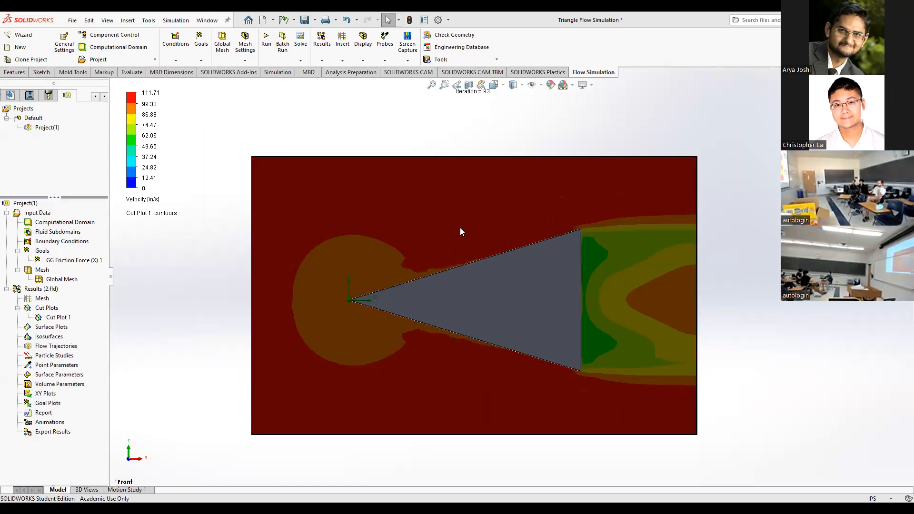
{"action": "scroll", "coordinate": [505, 273], "scroll_direction": "up", "scroll_amount": 2}
{"action": "scroll", "coordinate": [504, 273], "scroll_direction": "down", "scroll_amount": 3}
{"action": "scroll", "coordinate": [510, 238], "scroll_direction": "up", "scroll_amount": 2}
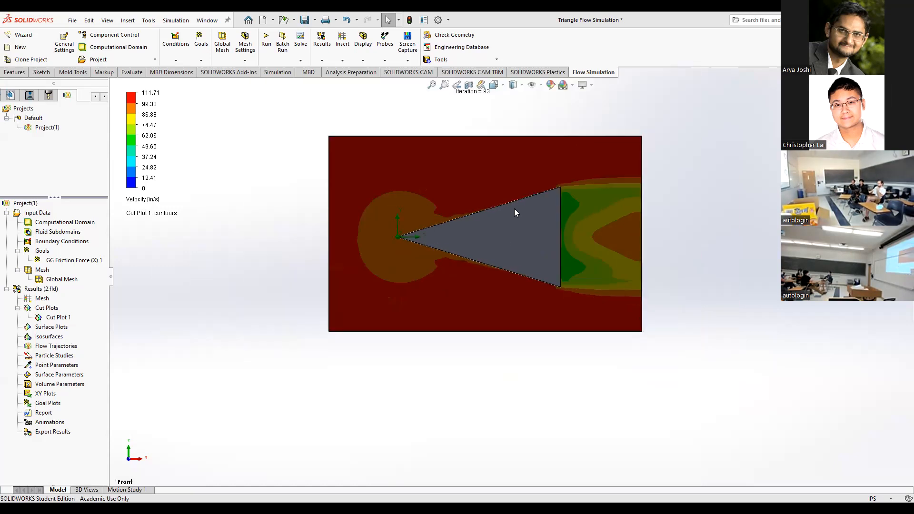
{"action": "scroll", "coordinate": [514, 209], "scroll_direction": "down", "scroll_amount": 1}
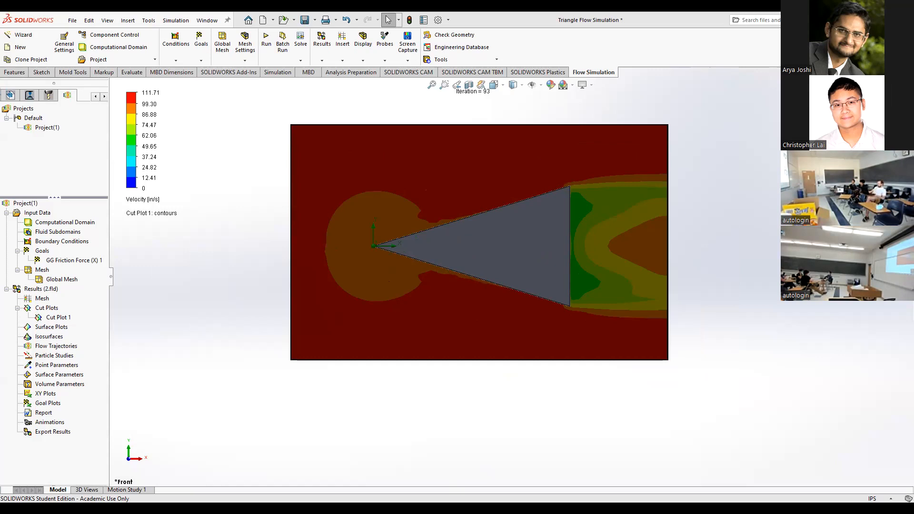
Step: Switch to the Part5 document and inspect its extruded body
{"action": "left_click", "coordinate": [679, 442]}
{"action": "scroll", "coordinate": [609, 276], "scroll_direction": "up", "scroll_amount": 2}
{"action": "scroll", "coordinate": [591, 217], "scroll_direction": "down", "scroll_amount": 3}
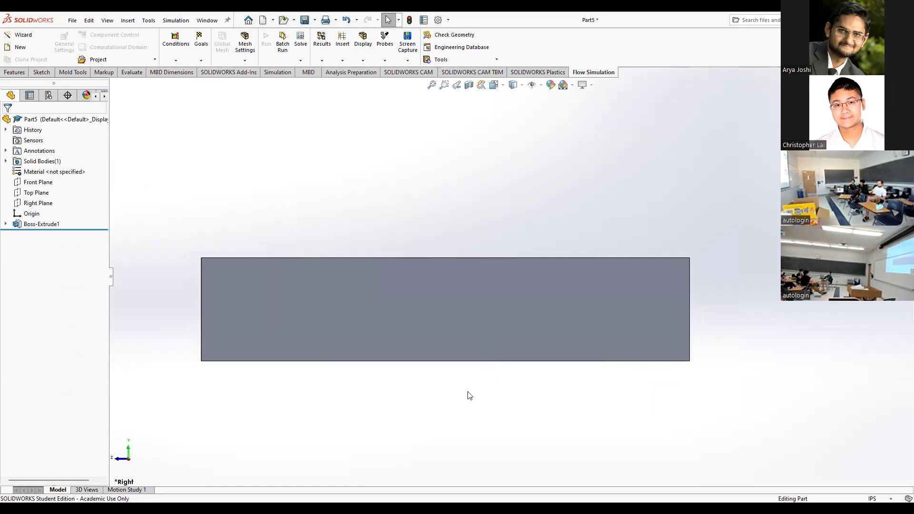
{"action": "scroll", "coordinate": [468, 396], "scroll_direction": "up", "scroll_amount": 1}
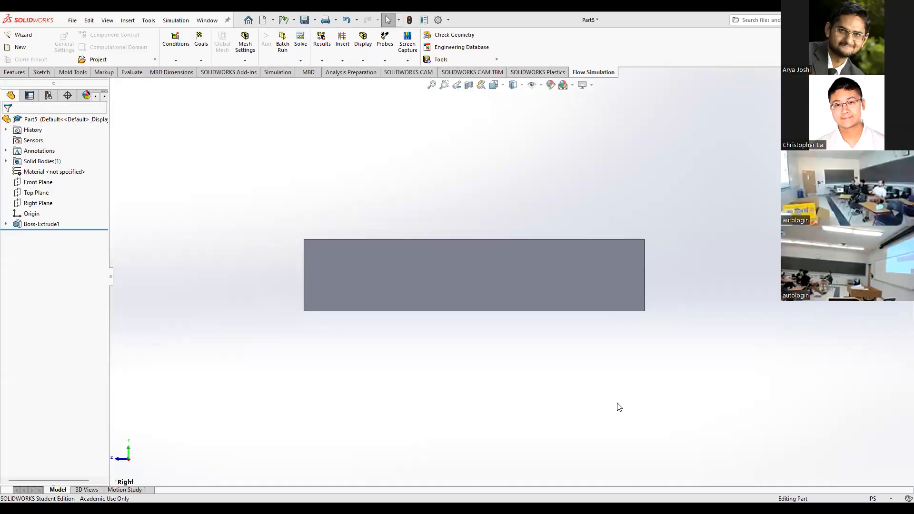
{"action": "key", "text": "f"}
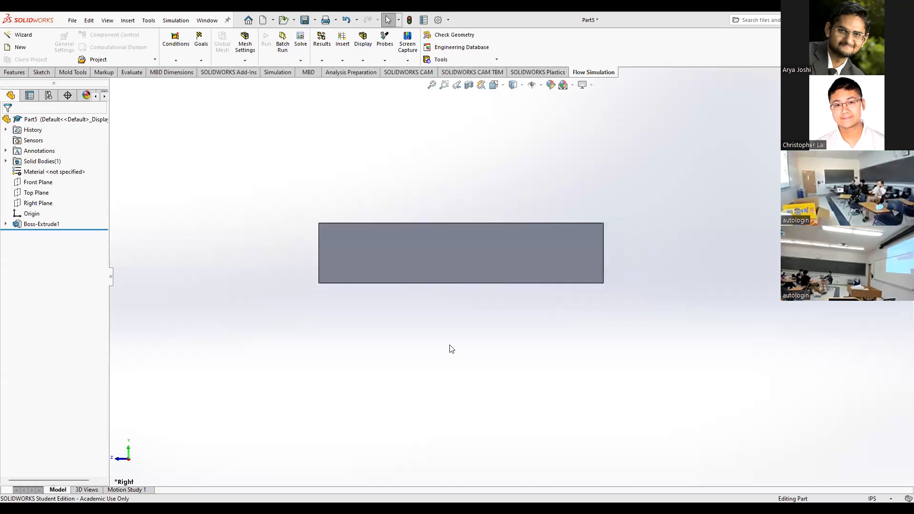
{"action": "mouse_move", "coordinate": [449, 341]}
{"action": "middle_mouse_down"}
{"action": "mouse_move", "coordinate": [450, 320]}
{"action": "mouse_move", "coordinate": [454, 332]}
{"action": "middle_mouse_up"}
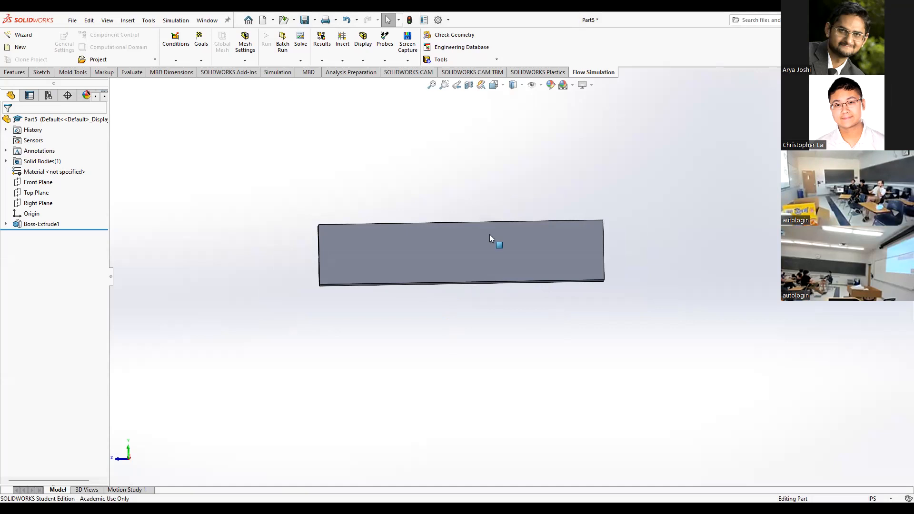
{"action": "scroll", "coordinate": [490, 230], "scroll_direction": "up", "scroll_amount": 2}
{"action": "scroll", "coordinate": [484, 266], "scroll_direction": "down", "scroll_amount": 4}
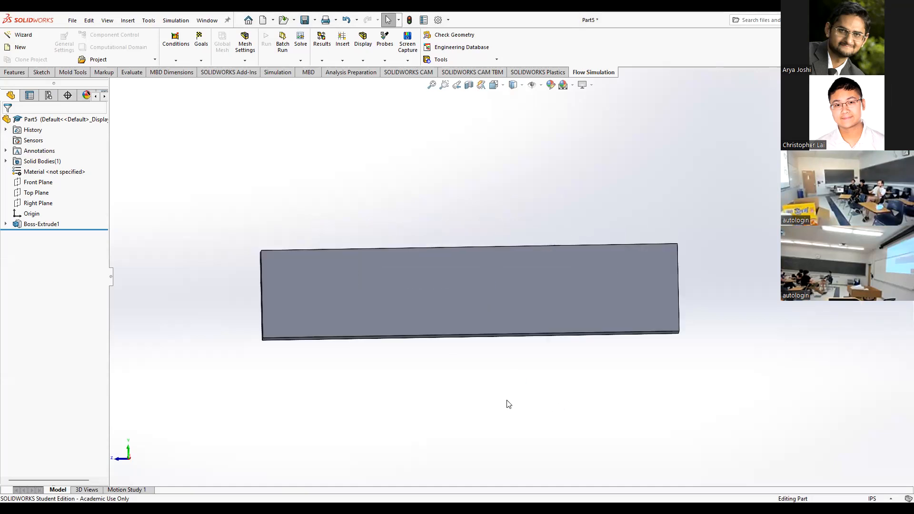
{"action": "scroll", "coordinate": [516, 397], "scroll_direction": "down", "scroll_amount": 1}
{"action": "mouse_move", "coordinate": [535, 387]}
{"action": "middle_mouse_down"}
{"action": "mouse_move", "coordinate": [541, 394]}
{"action": "mouse_move", "coordinate": [524, 402]}
{"action": "middle_mouse_up"}
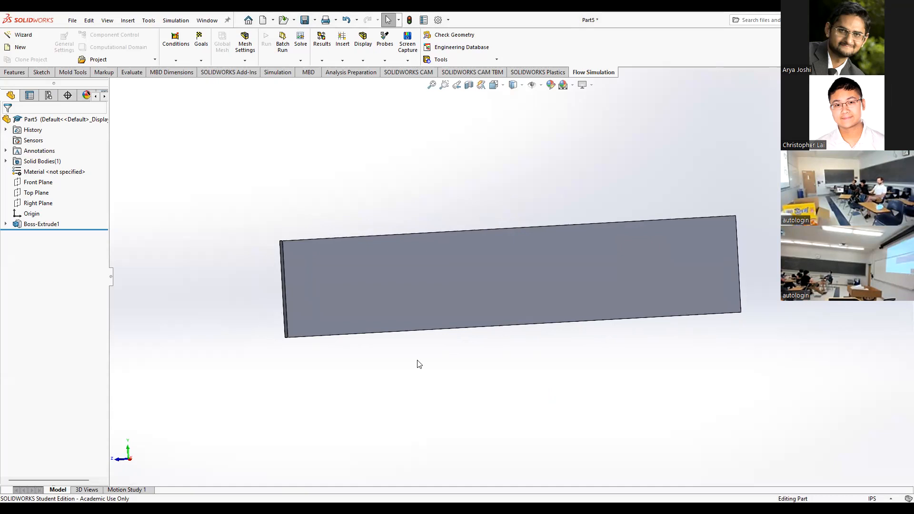
{"action": "mouse_move", "coordinate": [410, 413]}
{"action": "middle_mouse_down"}
{"action": "mouse_move", "coordinate": [365, 387]}
{"action": "mouse_move", "coordinate": [410, 423]}
{"action": "middle_mouse_up"}
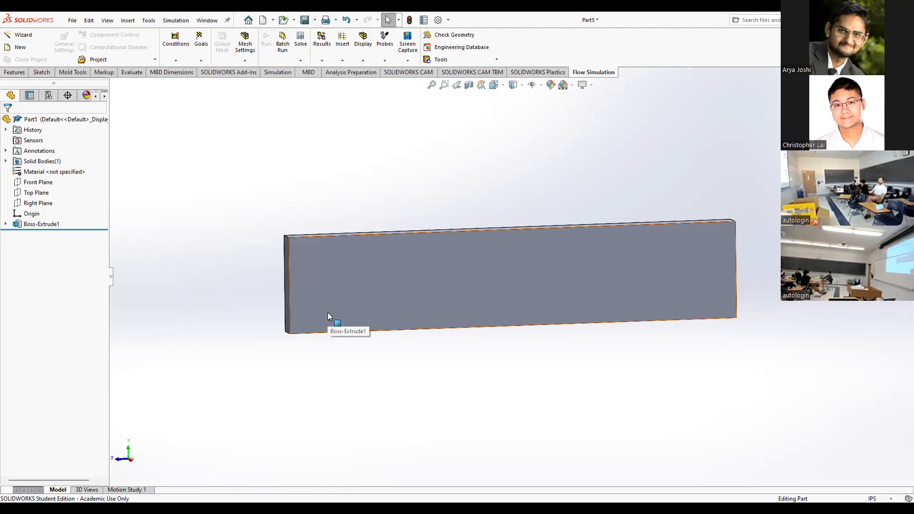
{"action": "scroll", "coordinate": [544, 306], "scroll_direction": "up", "scroll_amount": 1}
{"action": "scroll", "coordinate": [545, 306], "scroll_direction": "down", "scroll_amount": 3}
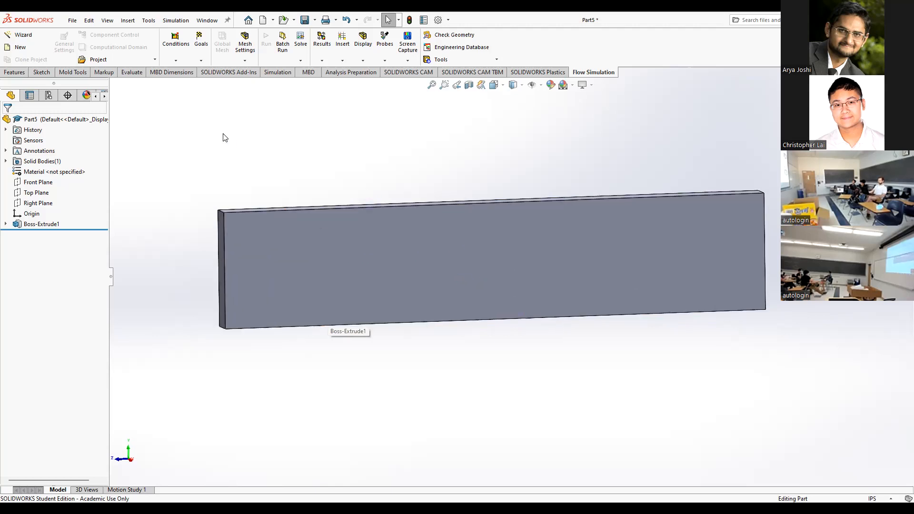
Step: Try to create a Static simulation study named Static 1 for the plate
{"action": "left_click", "coordinate": [275, 75]}
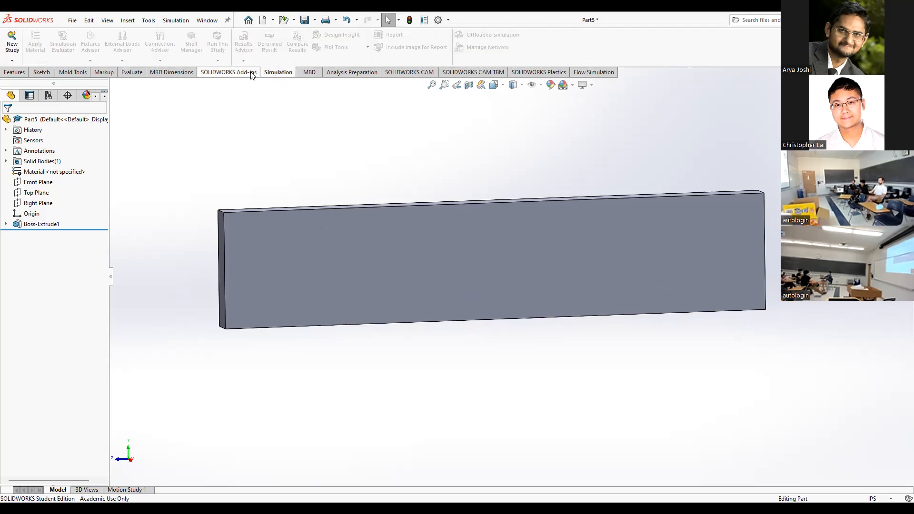
{"action": "left_click", "coordinate": [12, 44]}
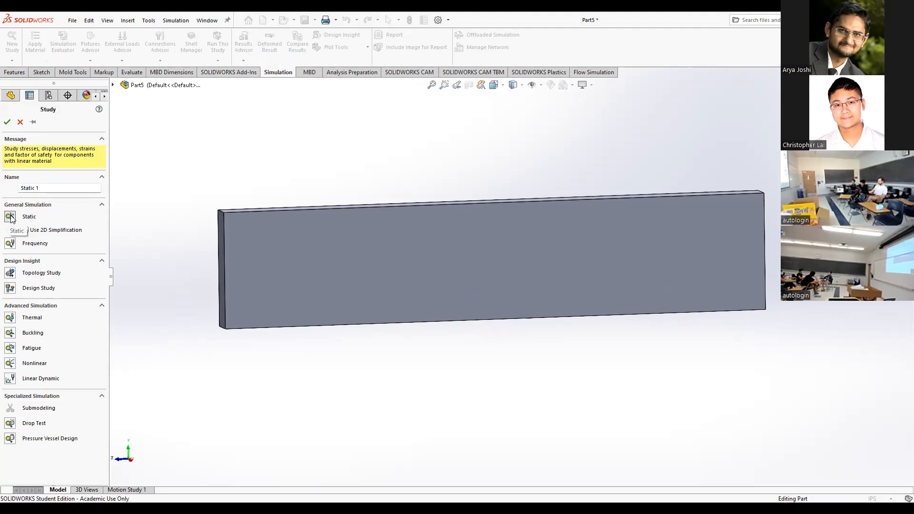
{"action": "scroll", "coordinate": [576, 278], "scroll_direction": "up", "scroll_amount": 2}
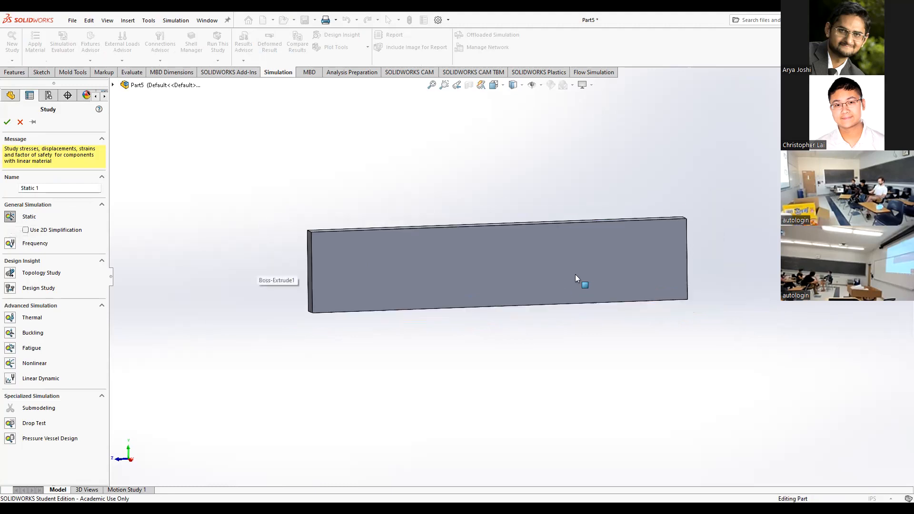
{"action": "scroll", "coordinate": [579, 280], "scroll_direction": "down", "scroll_amount": 4}
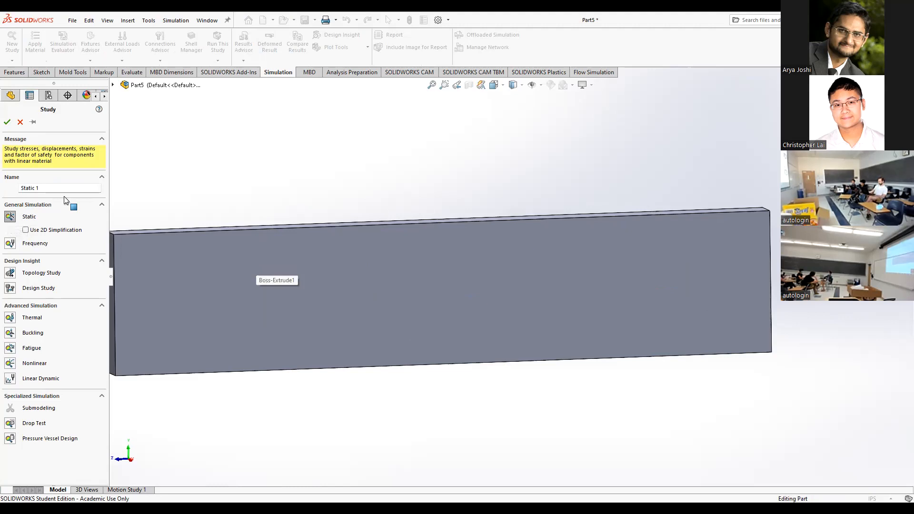
{"action": "left_click", "coordinate": [8, 123]}
Step: Start a sketch on the large face of the extruded plate
{"action": "scroll", "coordinate": [380, 305], "scroll_direction": "up", "scroll_amount": 1}
{"action": "scroll", "coordinate": [540, 320], "scroll_direction": "down", "scroll_amount": 1}
{"action": "scroll", "coordinate": [543, 324], "scroll_direction": "up", "scroll_amount": 2}
{"action": "middle_click_drag", "start_coordinate": [479, 323], "coordinate": [456, 308]}
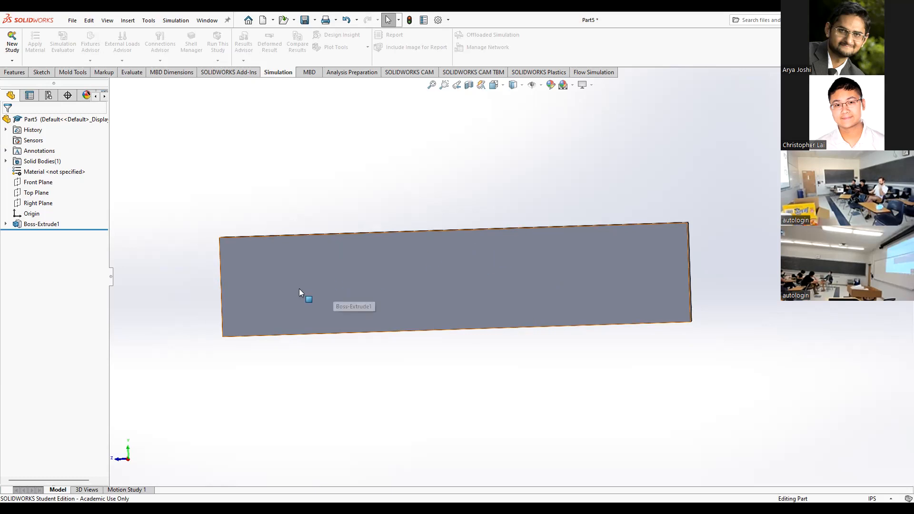
{"action": "middle_click_drag", "start_coordinate": [411, 350], "coordinate": [432, 341]}
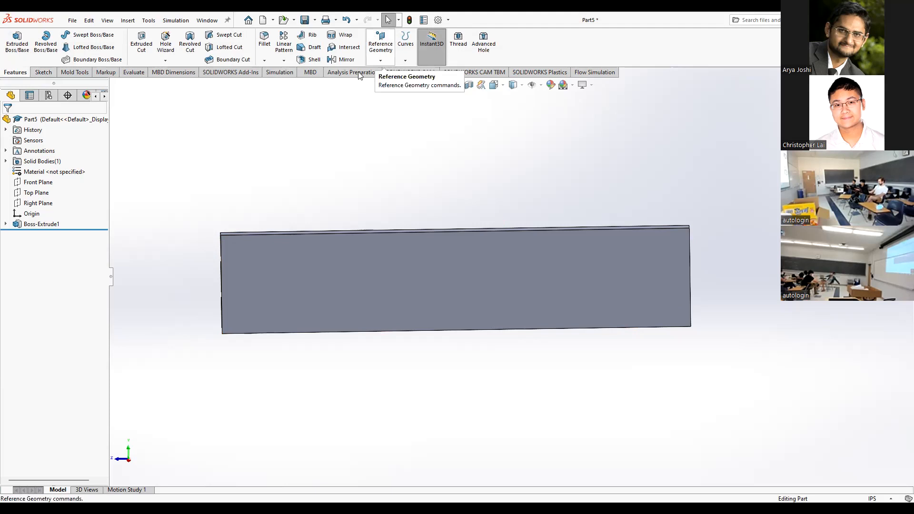
{"action": "left_click", "coordinate": [43, 73]}
{"action": "left_click", "coordinate": [304, 263]}
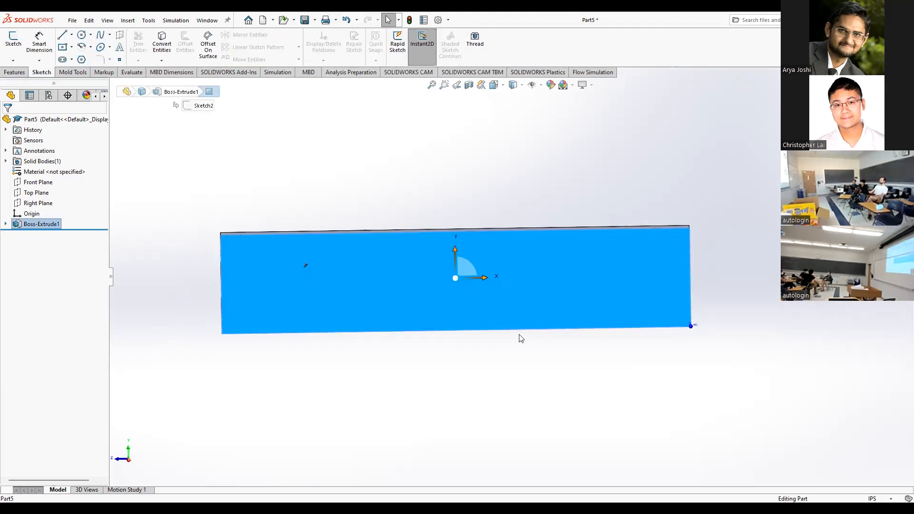
{"action": "left_click", "coordinate": [13, 38]}
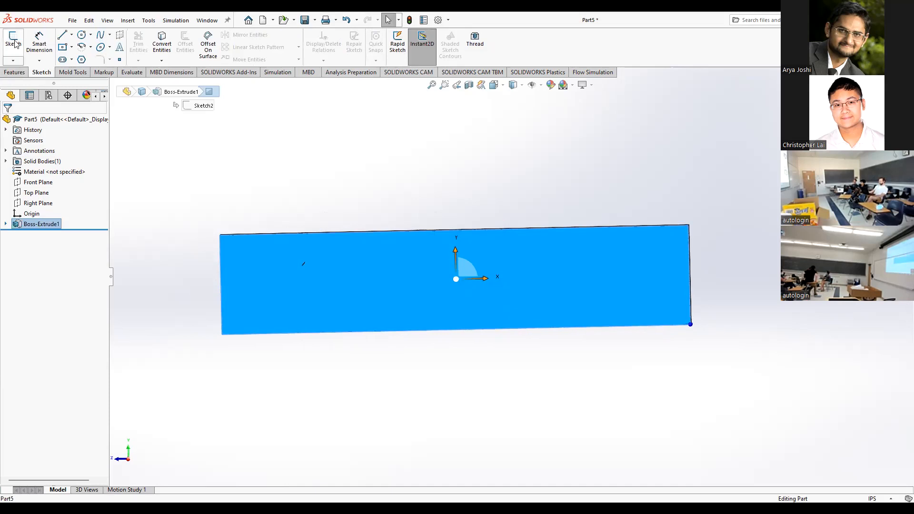
Step: Draw a vertical centerline across the plate's full height, between its two long edges and close to one short end
{"action": "scroll", "coordinate": [660, 263], "scroll_direction": "down", "scroll_amount": 3}
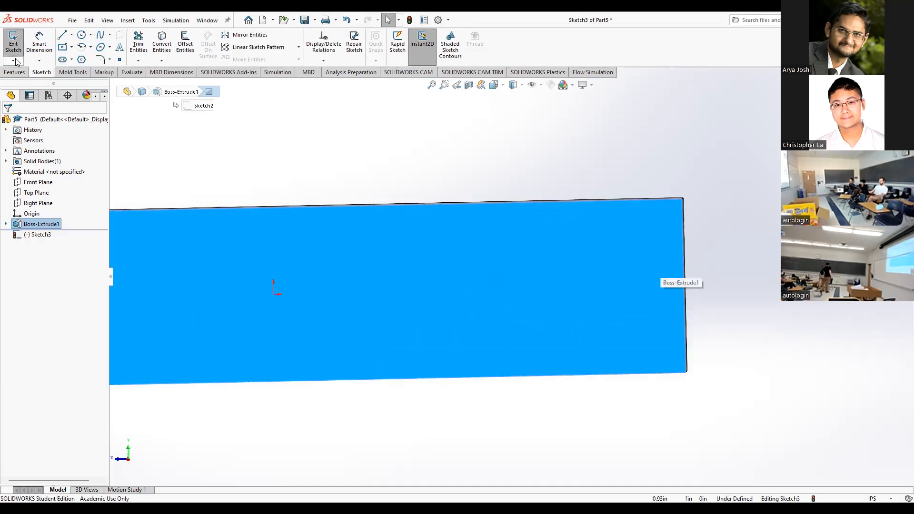
{"action": "left_click", "coordinate": [71, 37]}
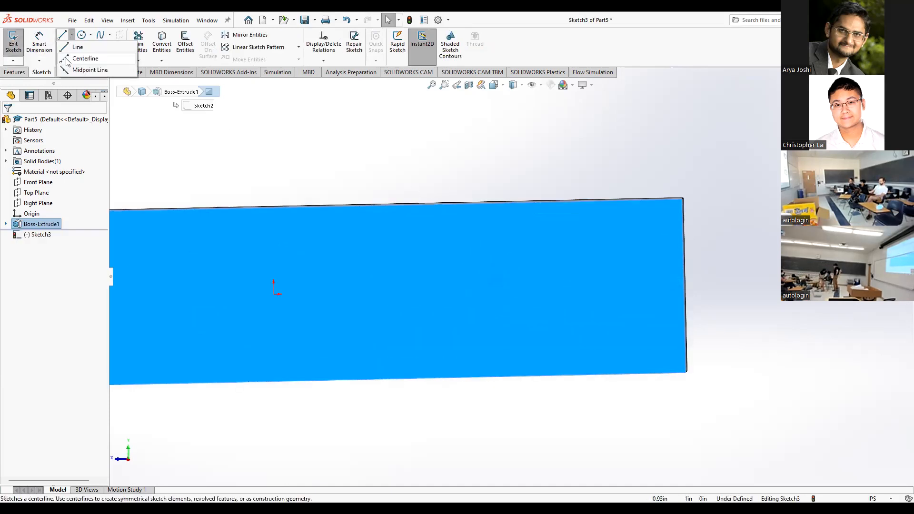
{"action": "left_click", "coordinate": [67, 60]}
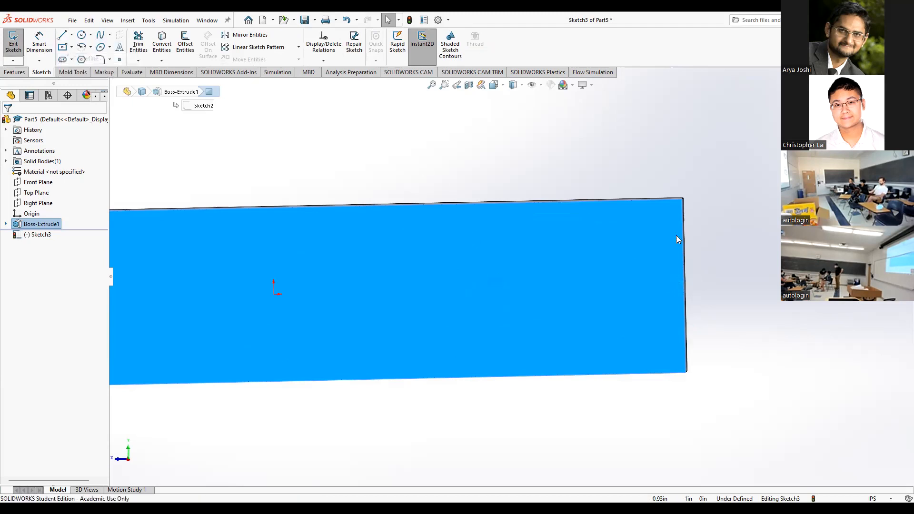
{"action": "left_click", "coordinate": [631, 201]}
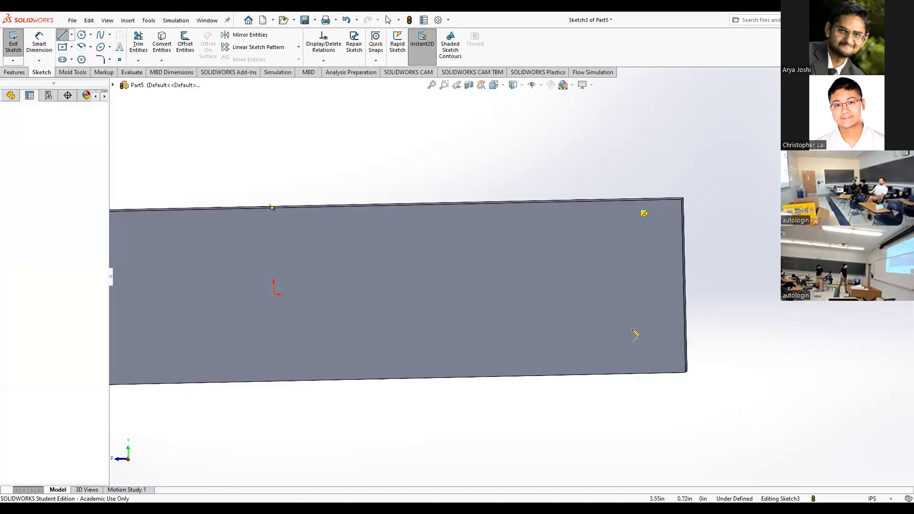
{"action": "left_click", "coordinate": [635, 375]}
{"action": "key", "text": "Escape"}
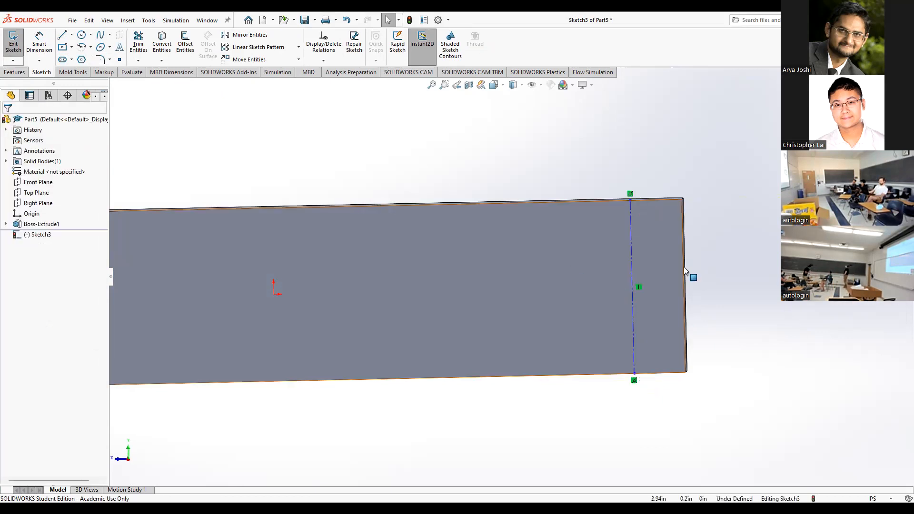
Step: Draw a horizontal centerline about 0.97 in long from the short end edge's midpoint across the vertical centerline, and exit the sketch
{"action": "left_click", "coordinate": [63, 35]}
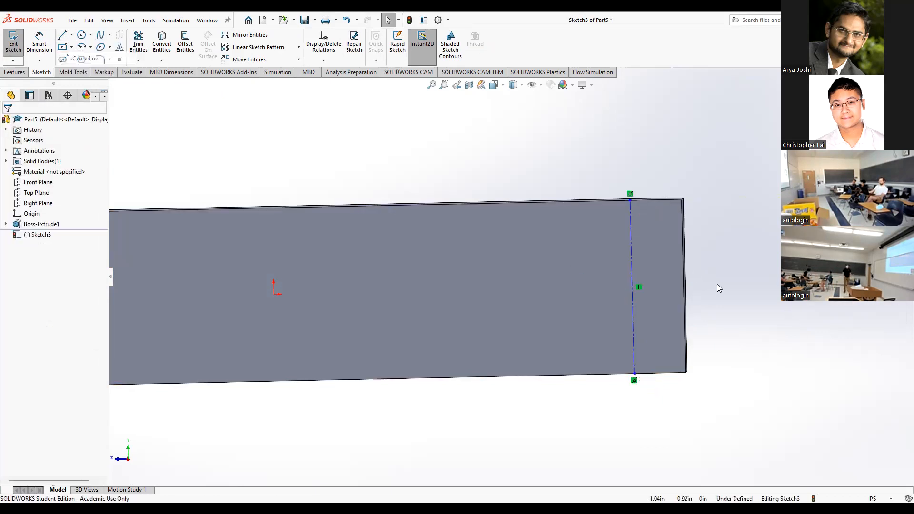
{"action": "left_click", "coordinate": [684, 285]}
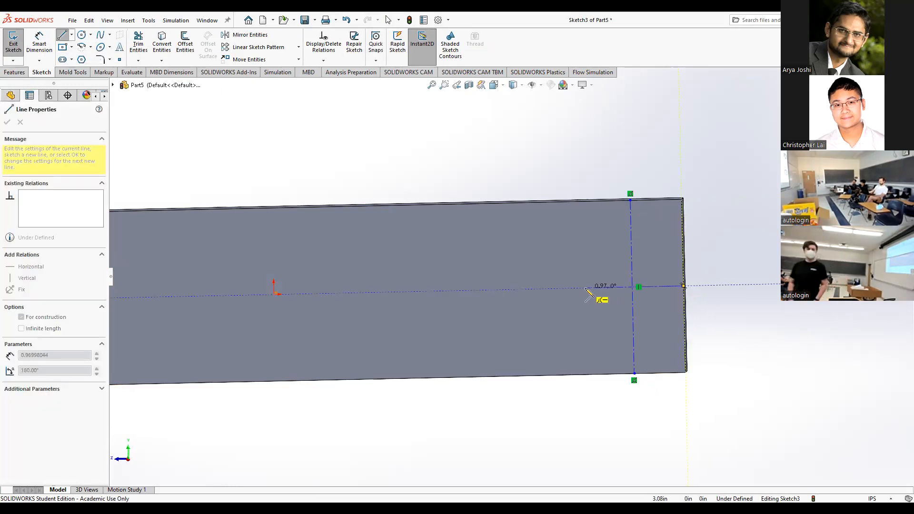
{"action": "left_click", "coordinate": [586, 288]}
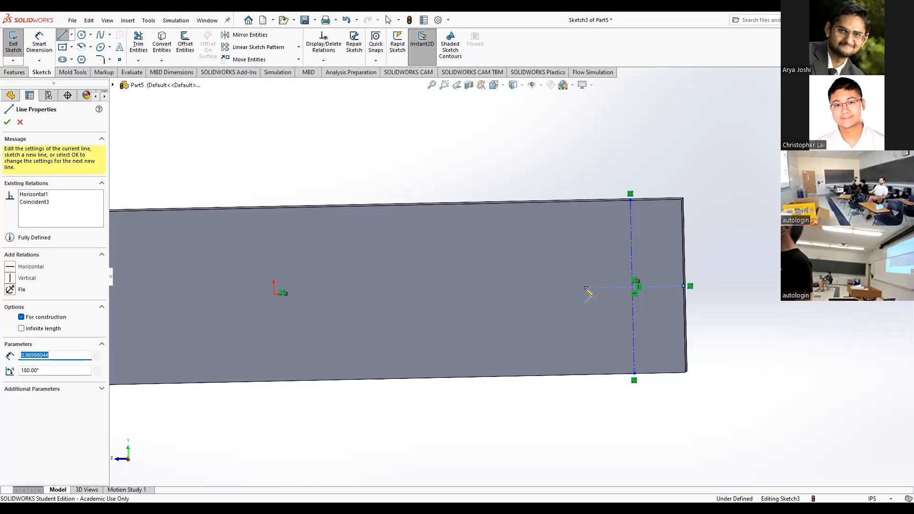
{"action": "key", "text": "Escape"}
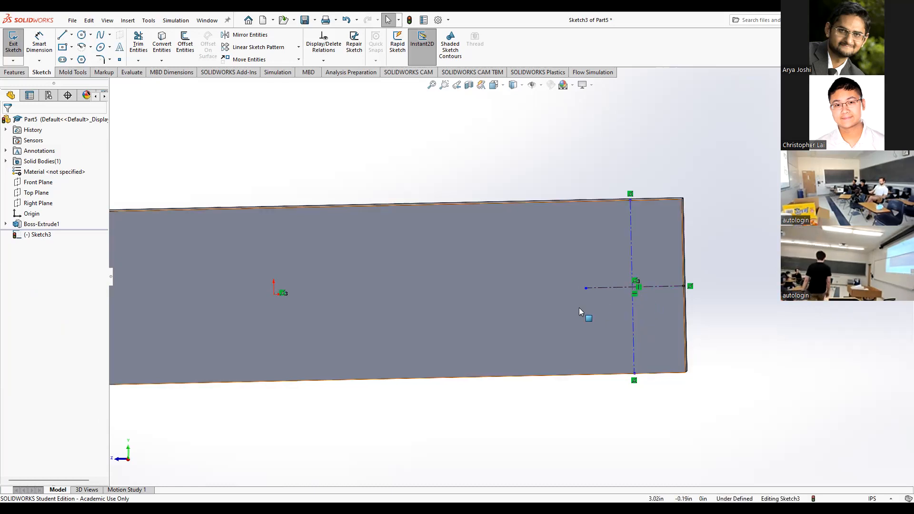
{"action": "scroll", "coordinate": [581, 308], "scroll_direction": "up", "scroll_amount": 3}
{"action": "scroll", "coordinate": [412, 275], "scroll_direction": "down", "scroll_amount": 3}
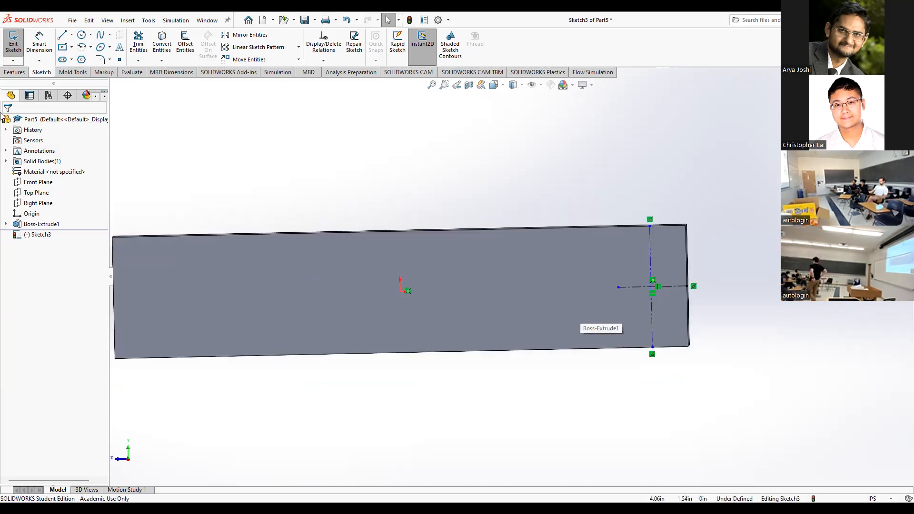
{"action": "left_click", "coordinate": [13, 44]}
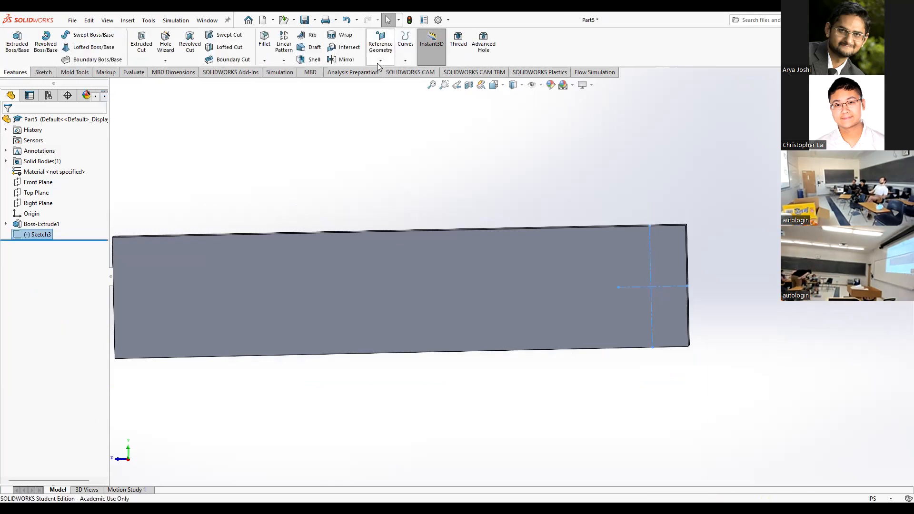
{"action": "left_click", "coordinate": [377, 62]}
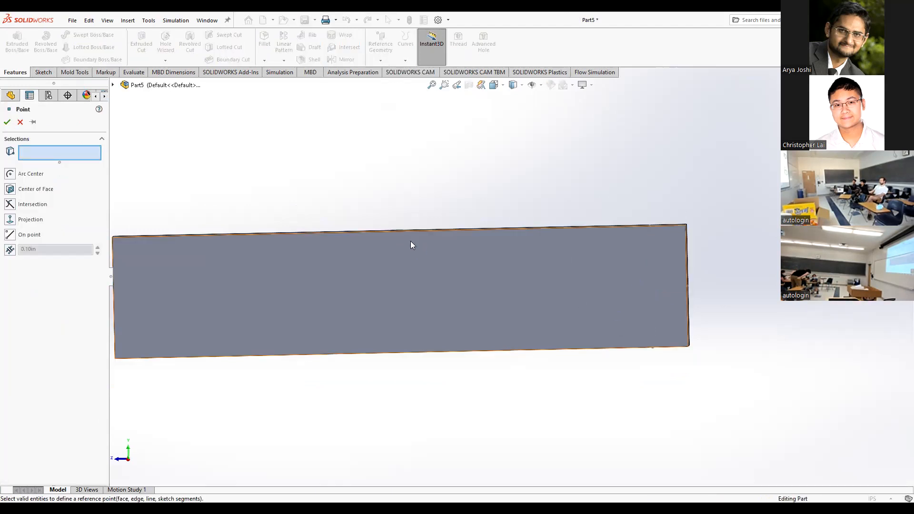
{"action": "left_click", "coordinate": [20, 122]}
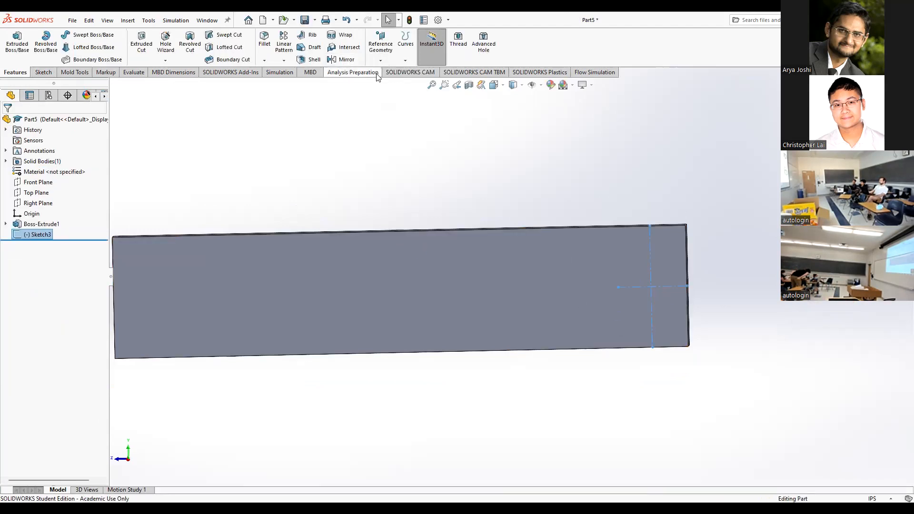
{"action": "scroll", "coordinate": [673, 263], "scroll_direction": "down", "scroll_amount": 3}
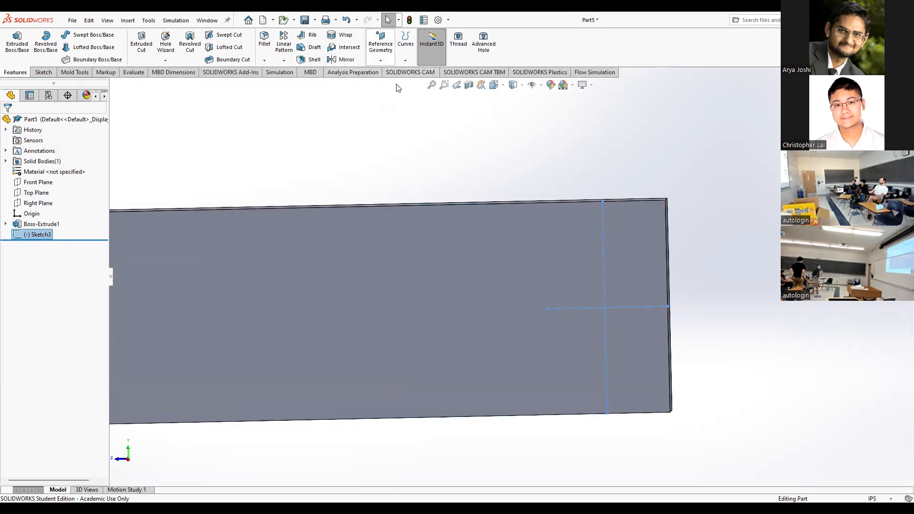
{"action": "left_click", "coordinate": [380, 60]}
{"action": "left_click", "coordinate": [388, 106]}
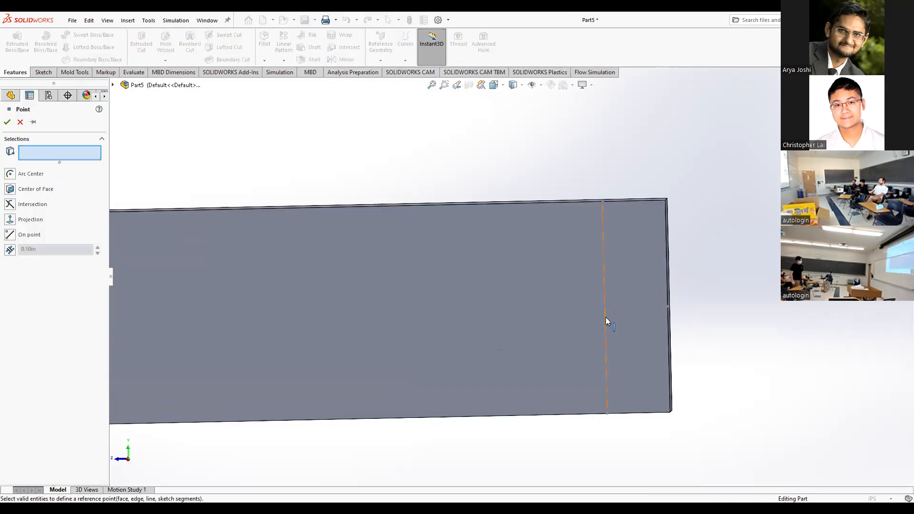
{"action": "left_click", "coordinate": [603, 314]}
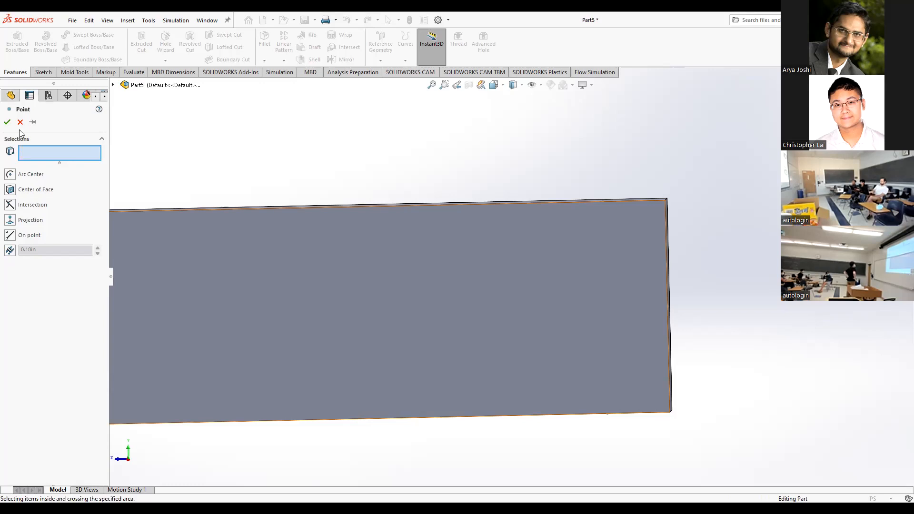
{"action": "left_click", "coordinate": [35, 189]}
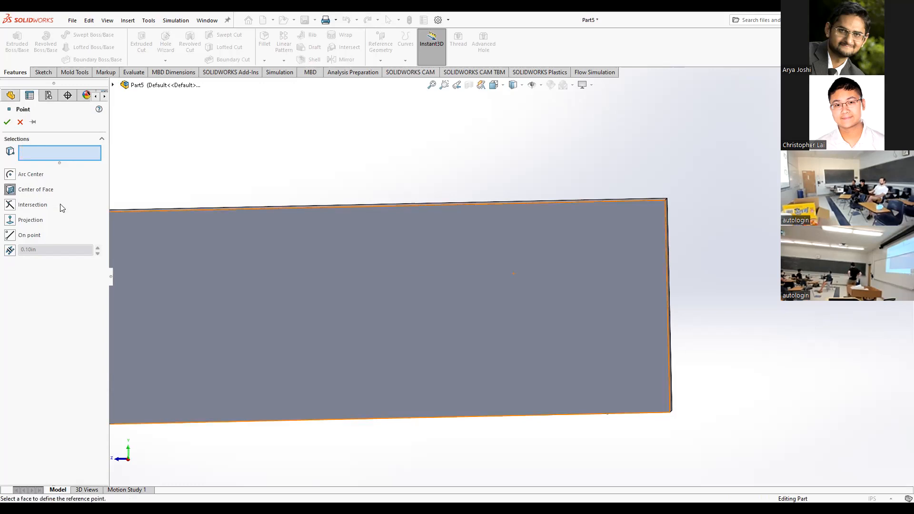
{"action": "left_click", "coordinate": [20, 122]}
Step: Place a reference point at the intersection of the vertical and horizontal centerlines near the plate's short end
{"action": "scroll", "coordinate": [506, 282], "scroll_direction": "up", "scroll_amount": 3}
{"action": "scroll", "coordinate": [572, 291], "scroll_direction": "down", "scroll_amount": 5}
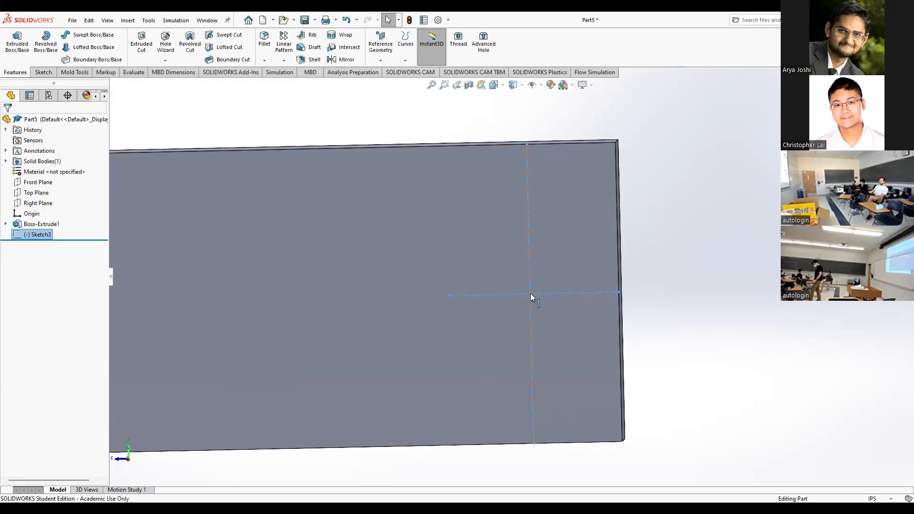
{"action": "left_click", "coordinate": [381, 60]}
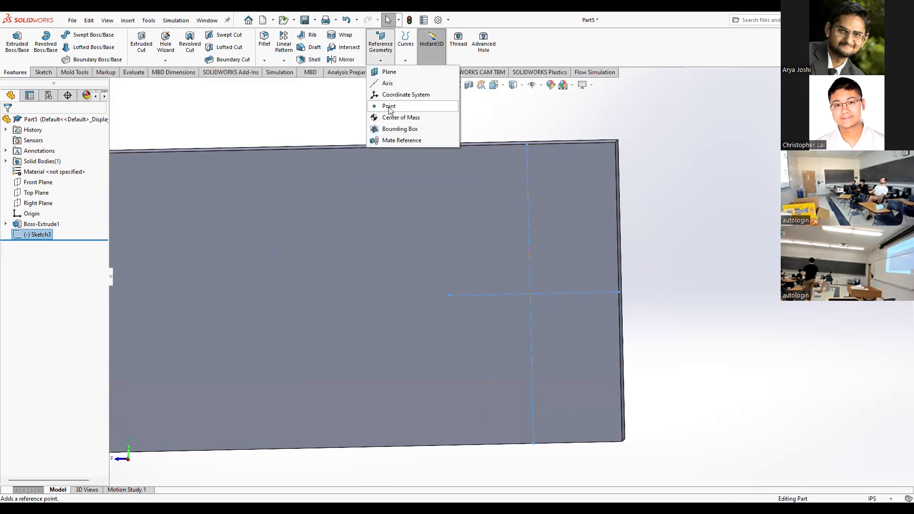
{"action": "left_click", "coordinate": [381, 106]}
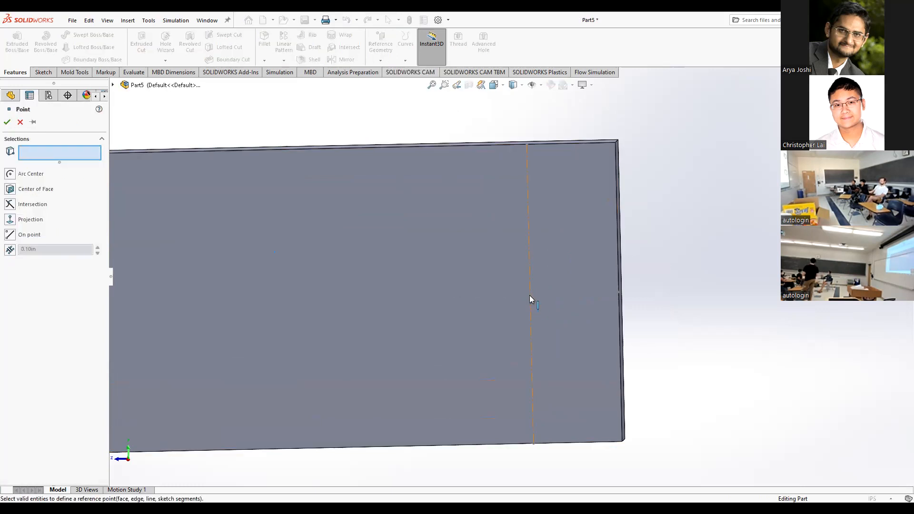
{"action": "left_click", "coordinate": [529, 297]}
{"action": "left_click", "coordinate": [533, 429]}
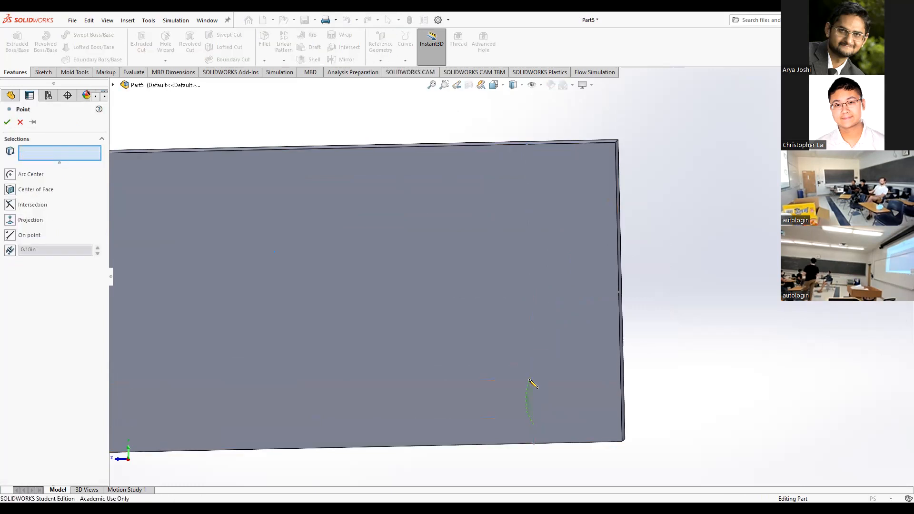
{"action": "left_click", "coordinate": [536, 308]}
{"action": "left_click", "coordinate": [531, 295]}
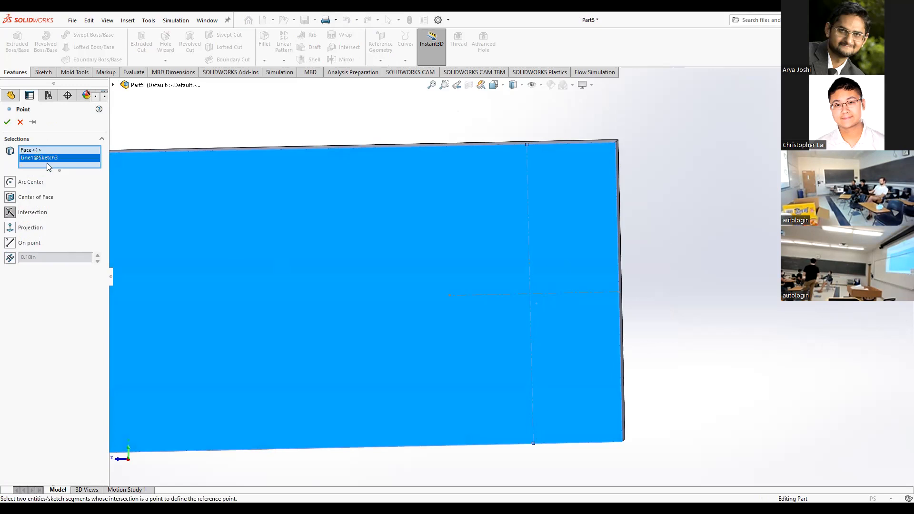
{"action": "right_click", "coordinate": [41, 150]}
{"action": "left_click", "coordinate": [55, 166]}
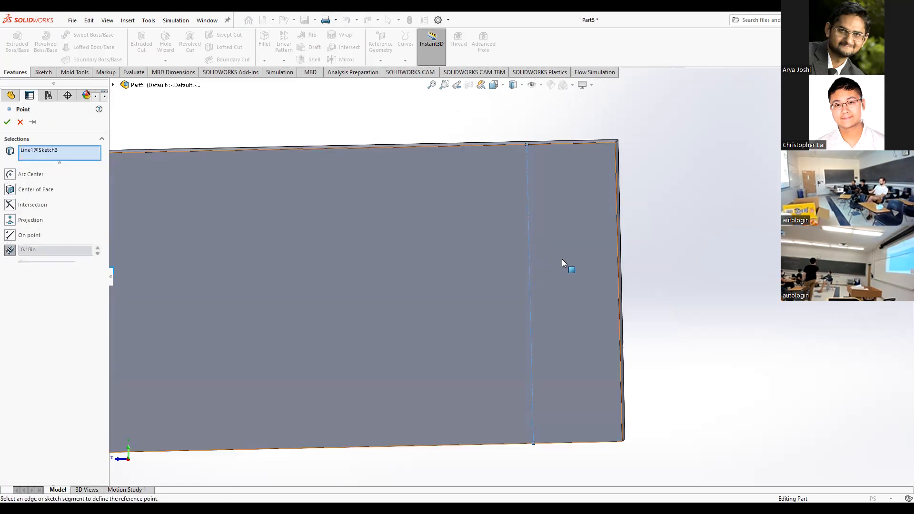
{"action": "left_click", "coordinate": [530, 249]}
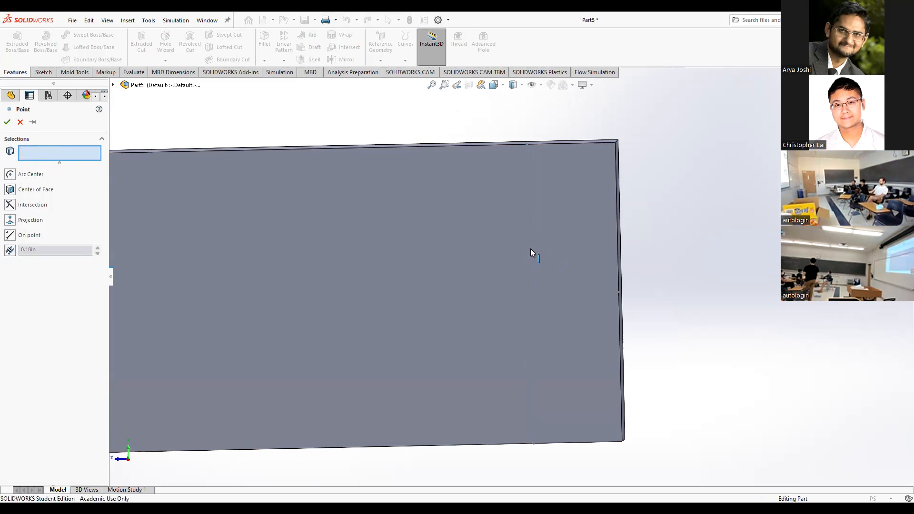
{"action": "left_click", "coordinate": [530, 248]}
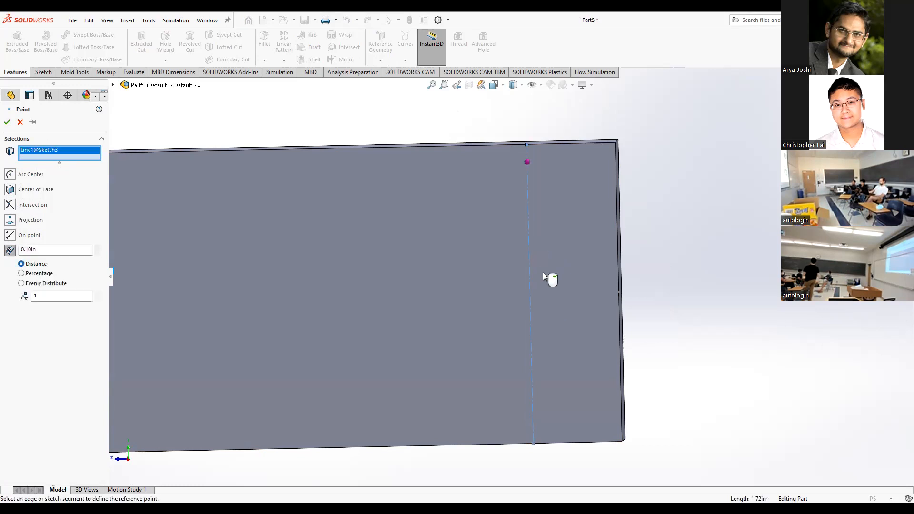
{"action": "left_click", "coordinate": [563, 294]}
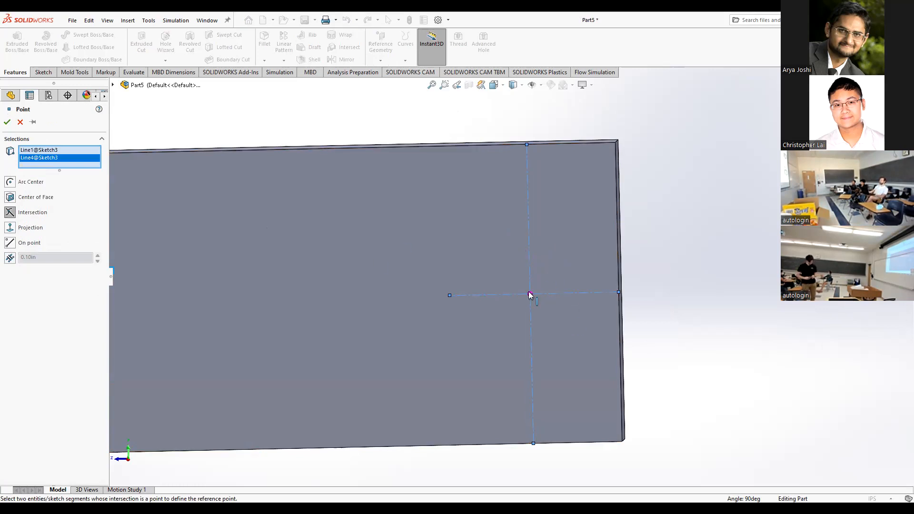
{"action": "left_click", "coordinate": [13, 122]}
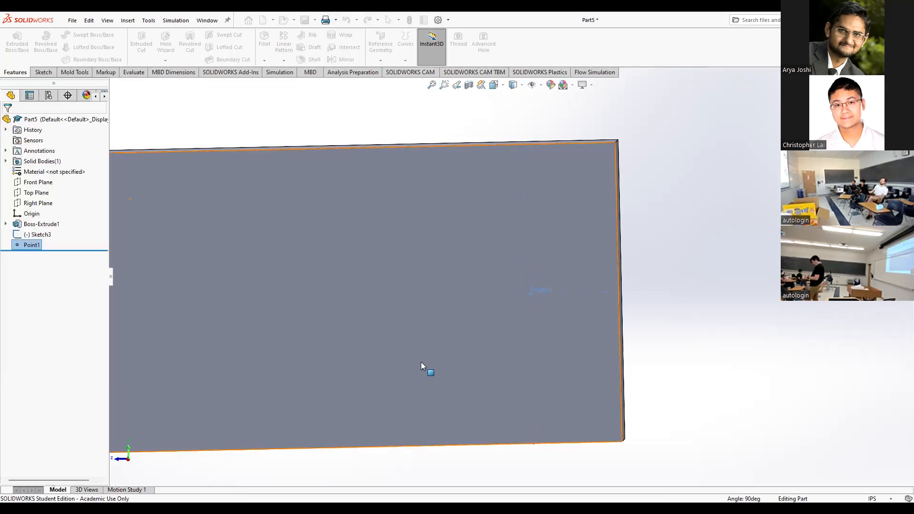
Step: Create a Static simulation study named Static 1 for the plate
{"action": "scroll", "coordinate": [353, 327], "scroll_direction": "up", "scroll_amount": 5}
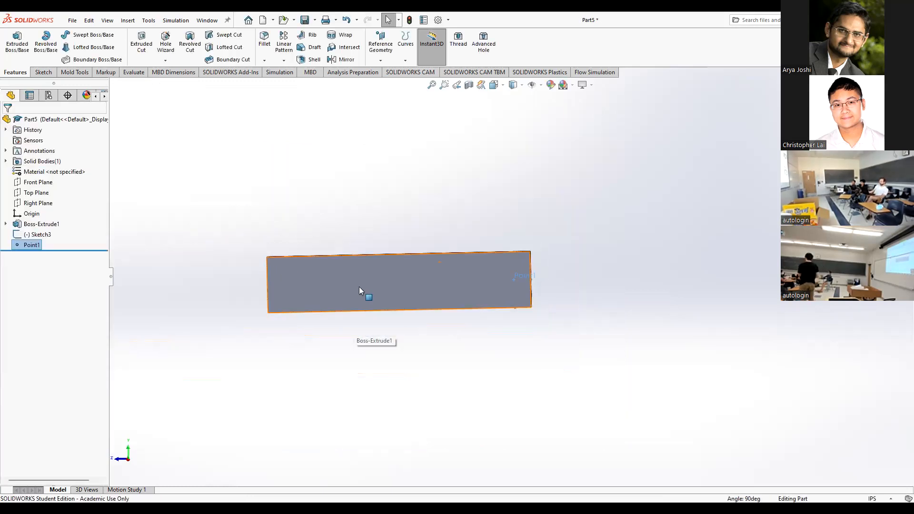
{"action": "scroll", "coordinate": [406, 301], "scroll_direction": "down", "scroll_amount": 4}
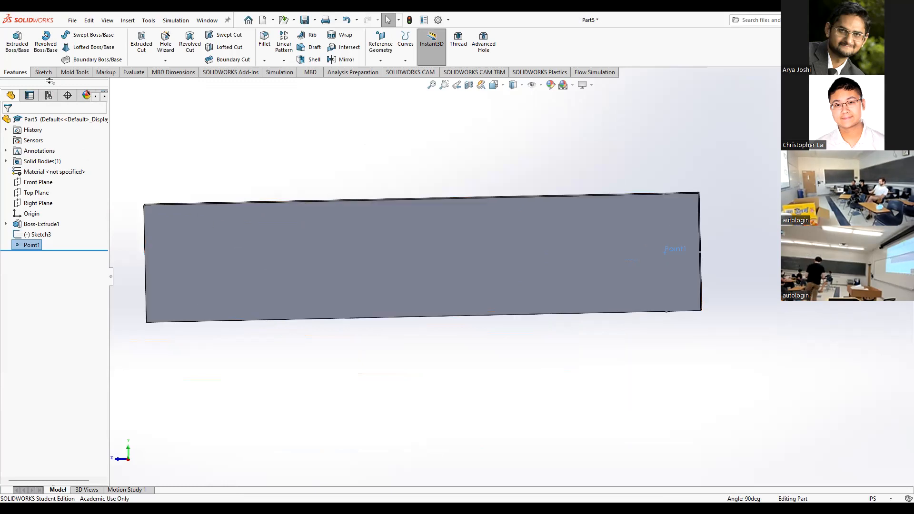
{"action": "left_click", "coordinate": [279, 72]}
{"action": "left_click", "coordinate": [12, 44]}
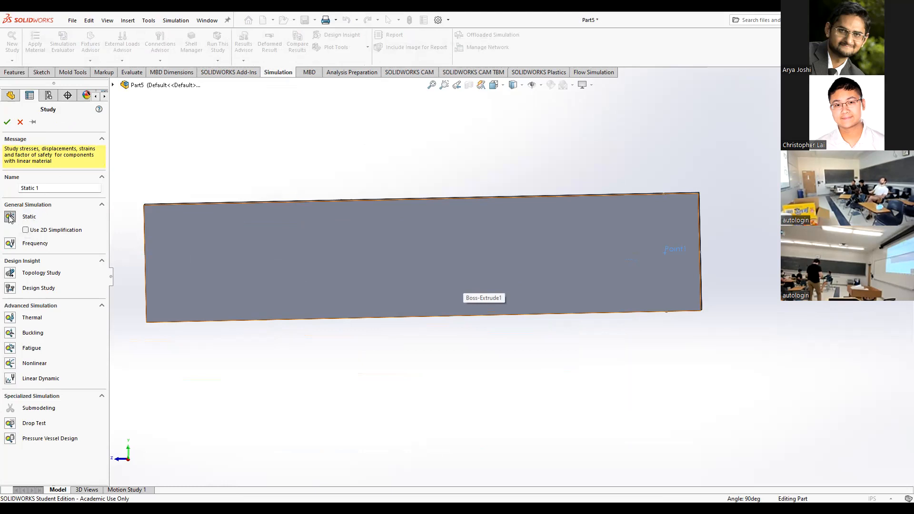
{"action": "left_click", "coordinate": [7, 123]}
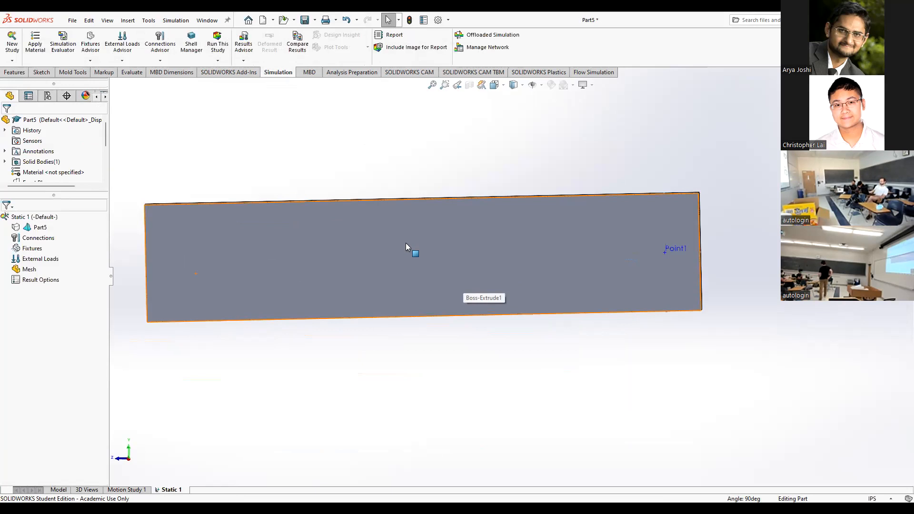
Step: Apply a Fixed Geometry fixture to the short end face farthest from the reference point
{"action": "middle_click_drag", "start_coordinate": [241, 290], "coordinate": [254, 305]}
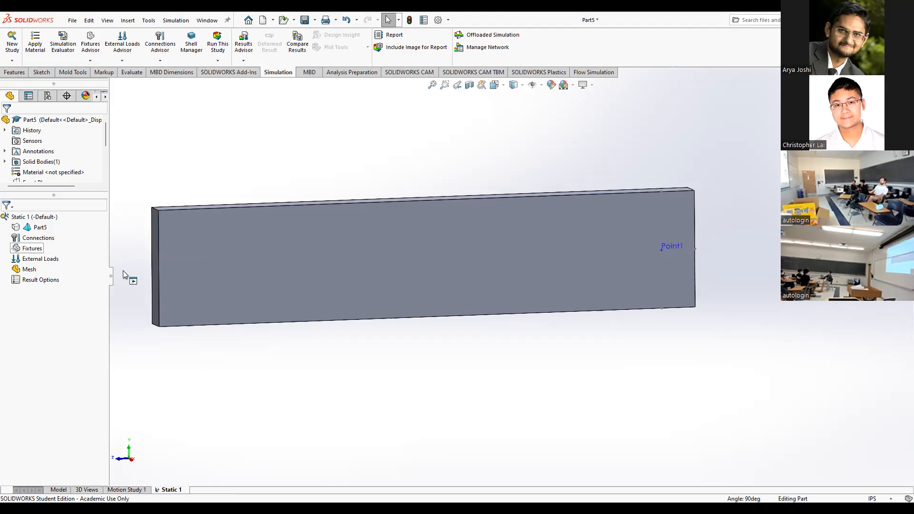
{"action": "left_click", "coordinate": [157, 275]}
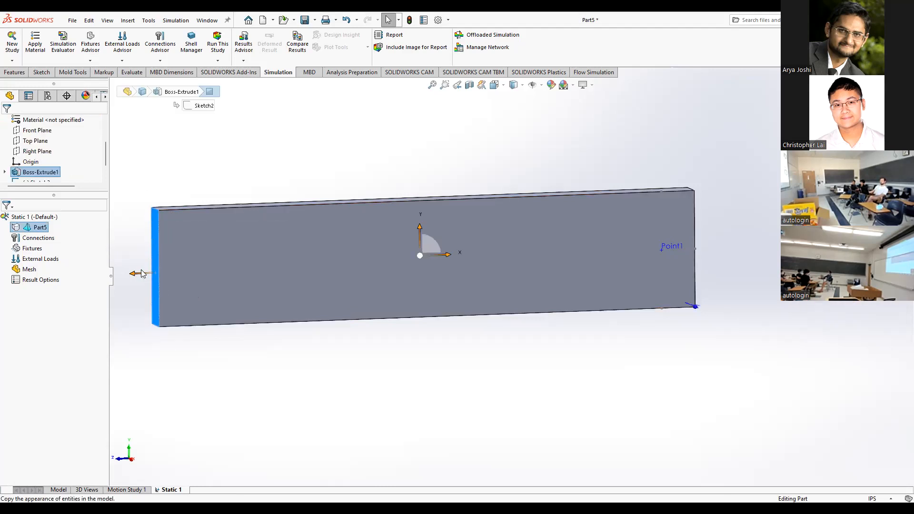
{"action": "right_click", "coordinate": [30, 250]}
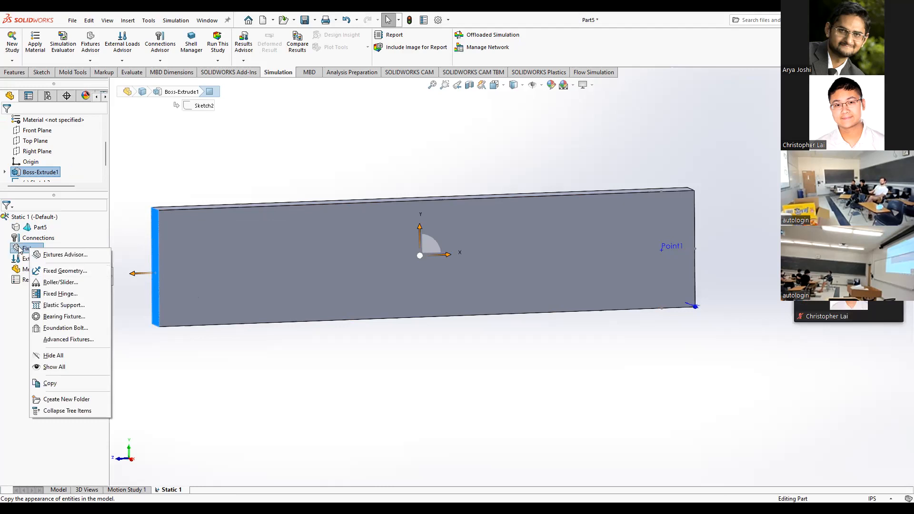
{"action": "left_click", "coordinate": [58, 270]}
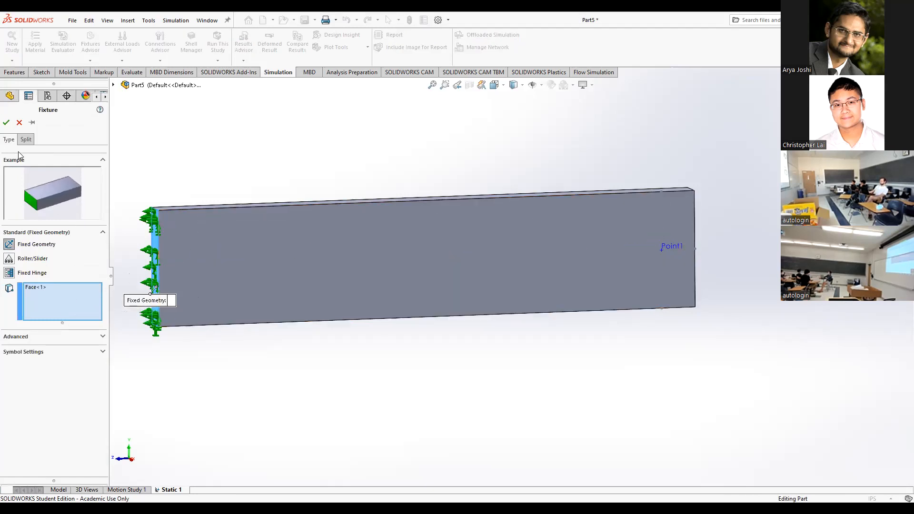
{"action": "left_click", "coordinate": [6, 124]}
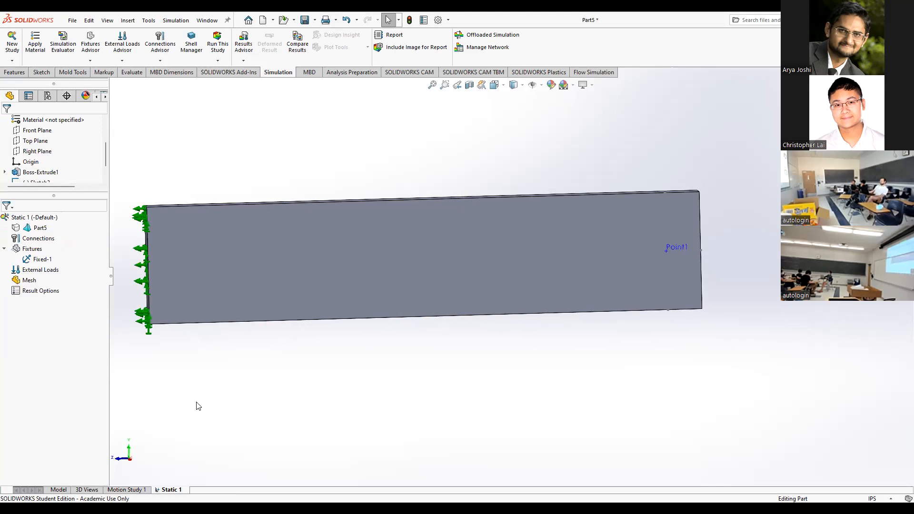
Step: Apply a 100 N force normal to the large plate face that carries the reference point
{"action": "right_click", "coordinate": [28, 272]}
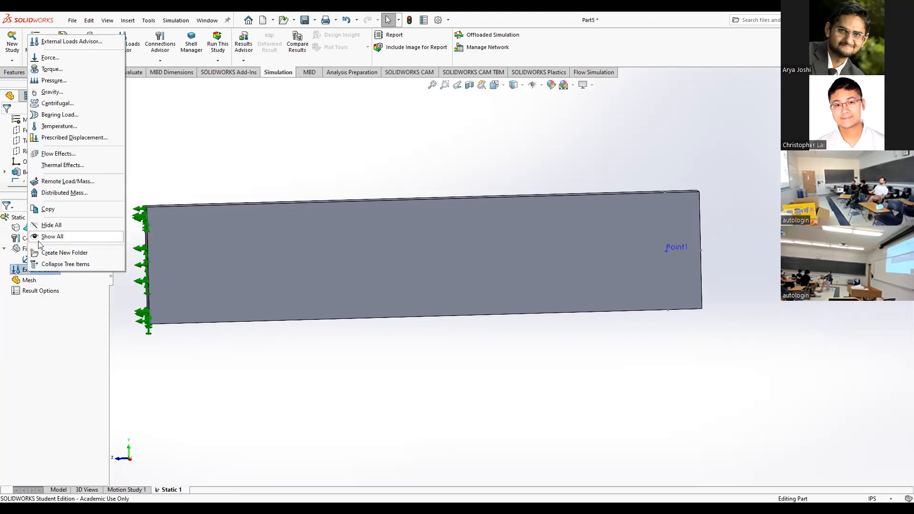
{"action": "left_click", "coordinate": [48, 57]}
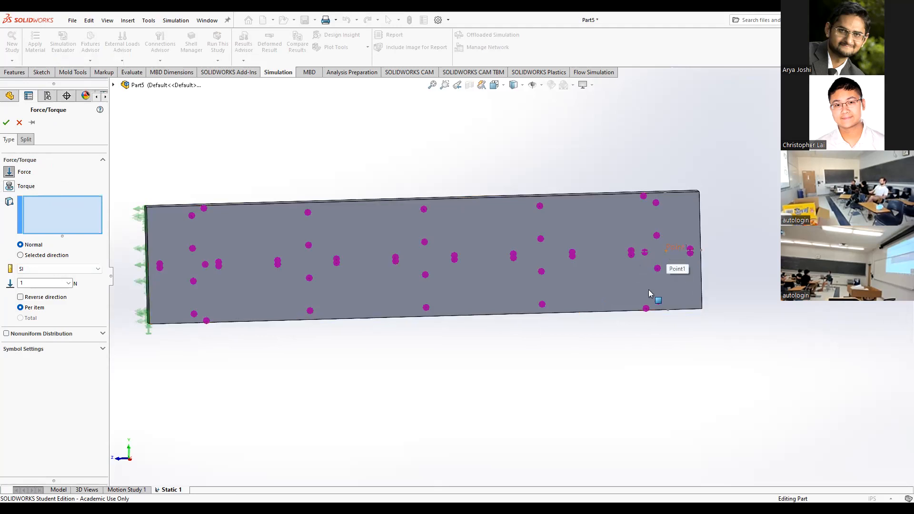
{"action": "left_click", "coordinate": [361, 282]}
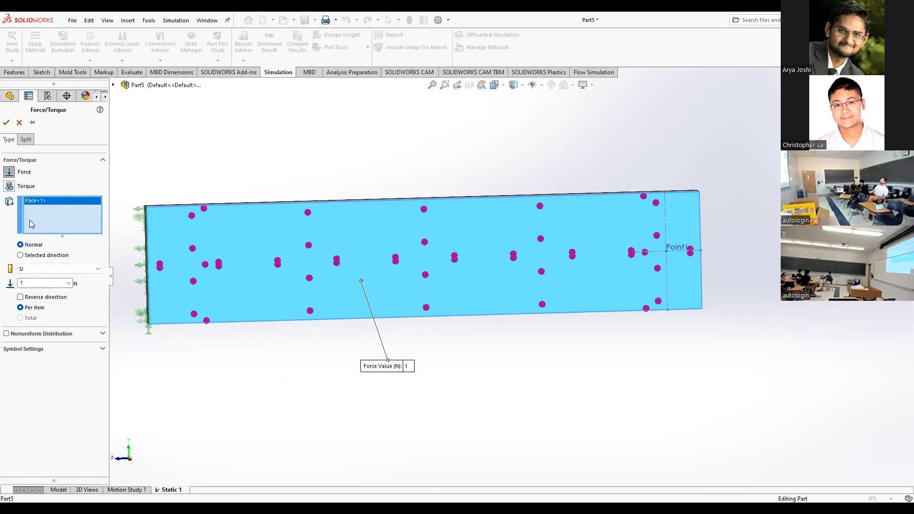
{"action": "double_click", "coordinate": [30, 283]}
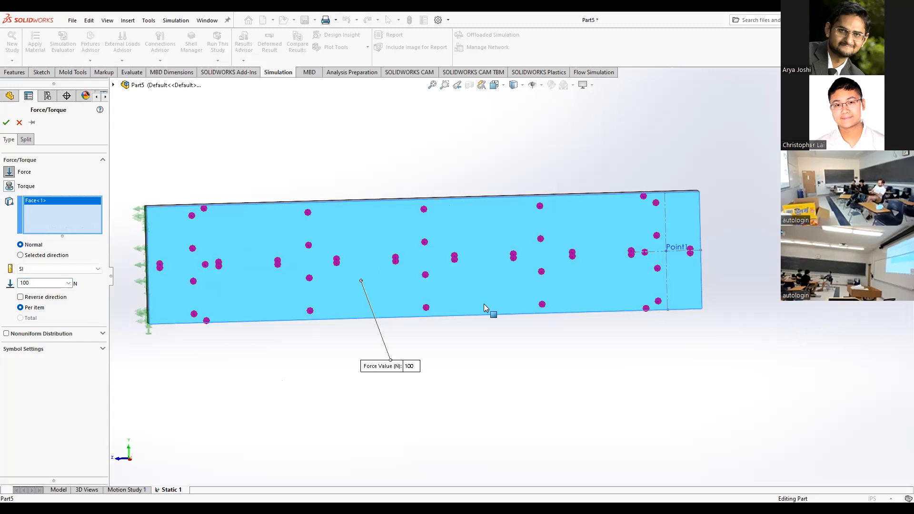
{"action": "left_click", "coordinate": [6, 122]}
Step: Try to run the Static 1 study
{"action": "middle_click_drag", "start_coordinate": [324, 378], "coordinate": [314, 225]}
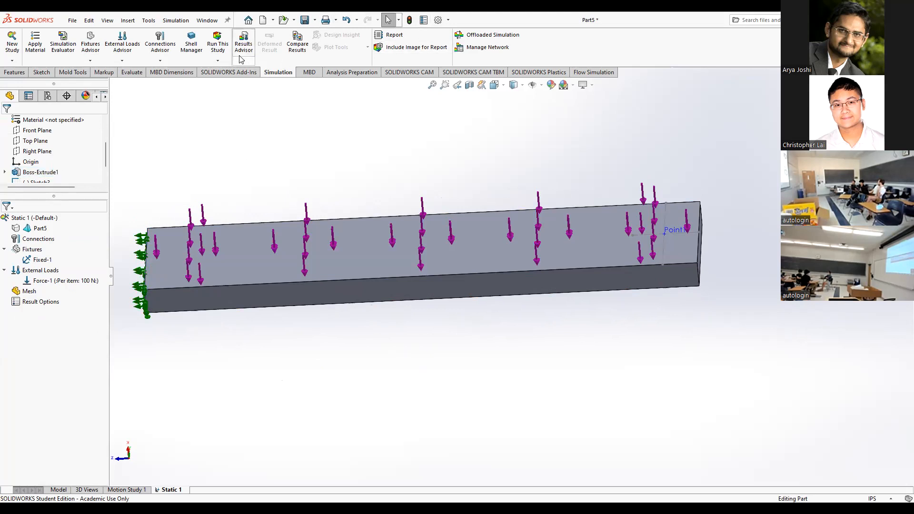
{"action": "left_click", "coordinate": [219, 50]}
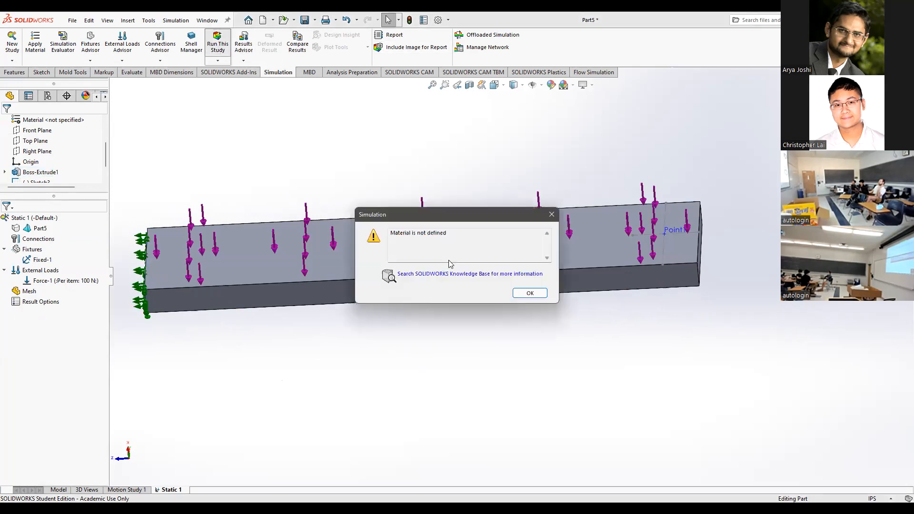
{"action": "left_click", "coordinate": [549, 216]}
Step: Assign Alloy Steel from the SOLIDWORKS Materials steel category to the plate in the study
{"action": "left_click", "coordinate": [38, 228]}
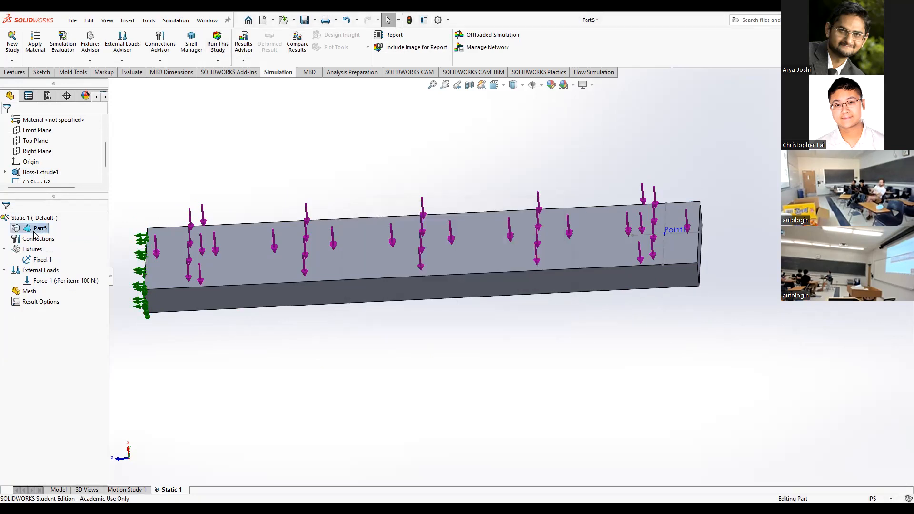
{"action": "right_click", "coordinate": [34, 233]}
{"action": "left_click", "coordinate": [57, 239]}
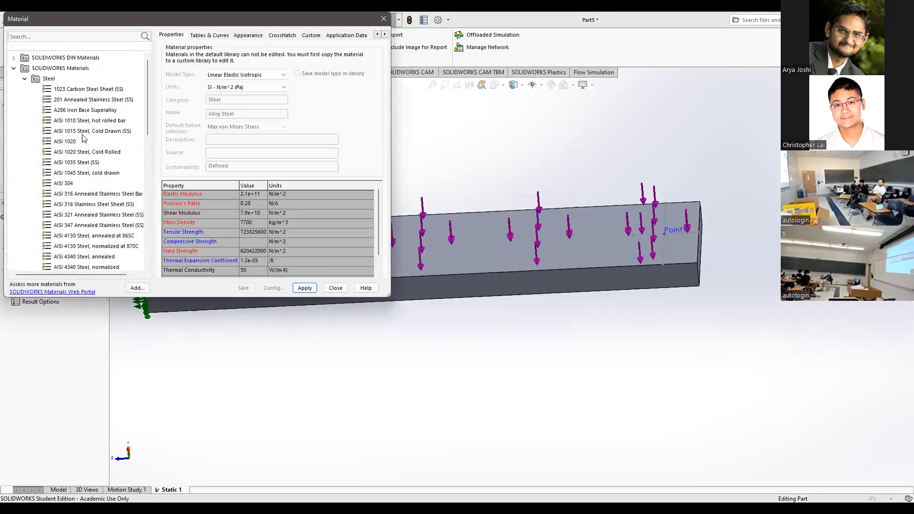
{"action": "scroll", "coordinate": [67, 204], "scroll_direction": "down", "scroll_amount": 1}
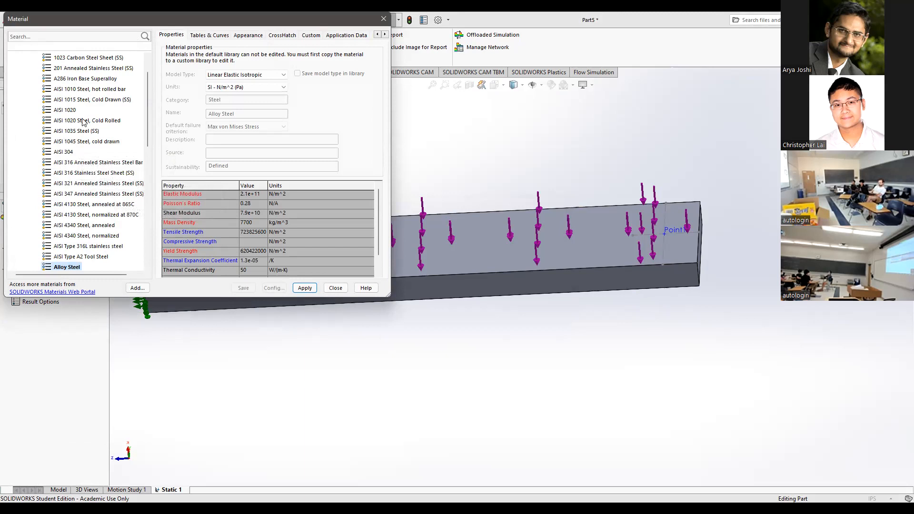
{"action": "scroll", "coordinate": [71, 181], "scroll_direction": "up", "scroll_amount": 1}
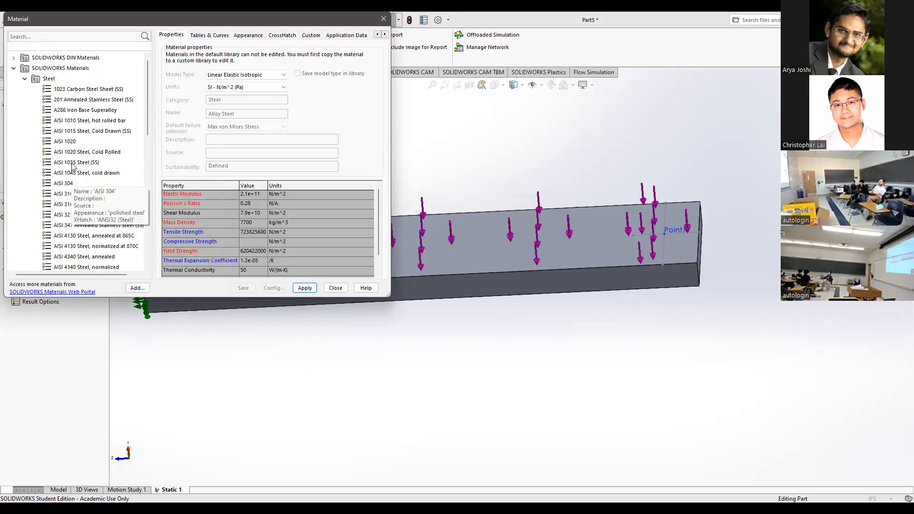
{"action": "left_click", "coordinate": [92, 112]}
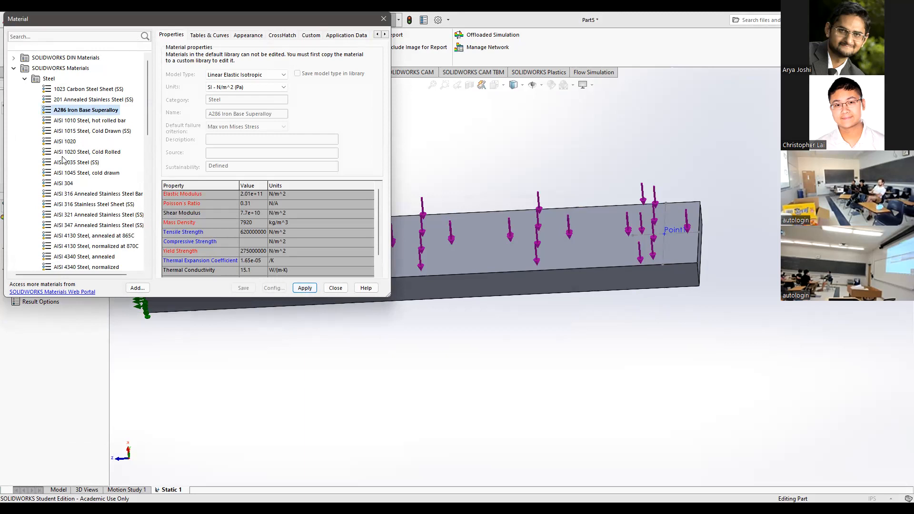
{"action": "scroll", "coordinate": [83, 221], "scroll_direction": "down", "scroll_amount": 2}
{"action": "left_click", "coordinate": [78, 237]}
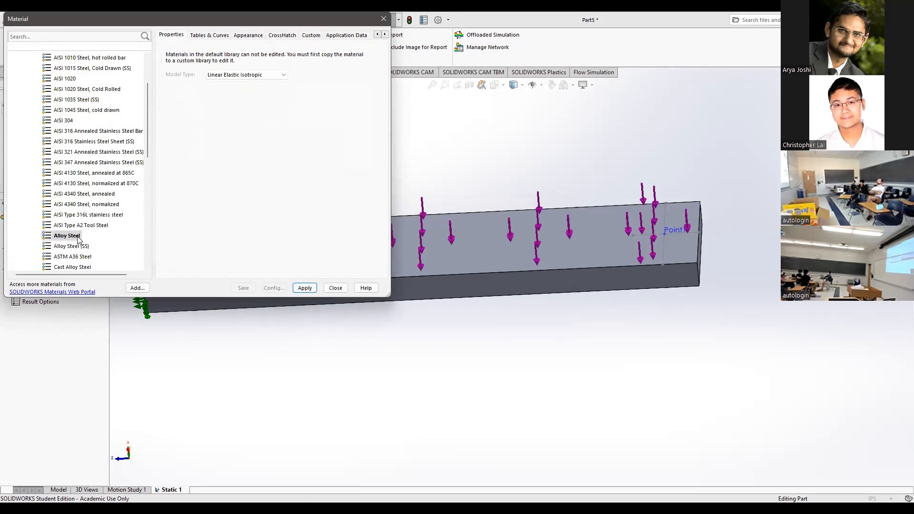
{"action": "left_click", "coordinate": [305, 288]}
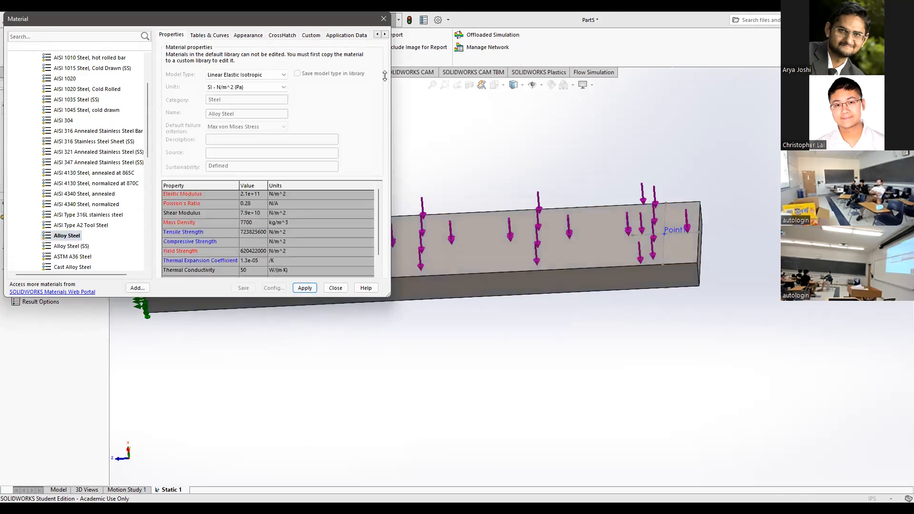
{"action": "key", "text": "Escape"}
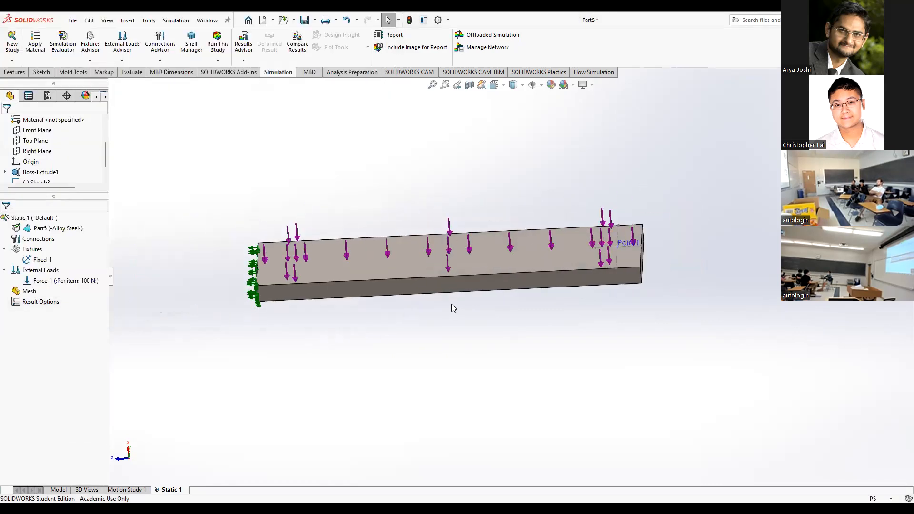
Step: Run the Static 1 study and view the plate's deformed von Mises stress result
{"action": "scroll", "coordinate": [452, 307], "scroll_direction": "down", "scroll_amount": 3}
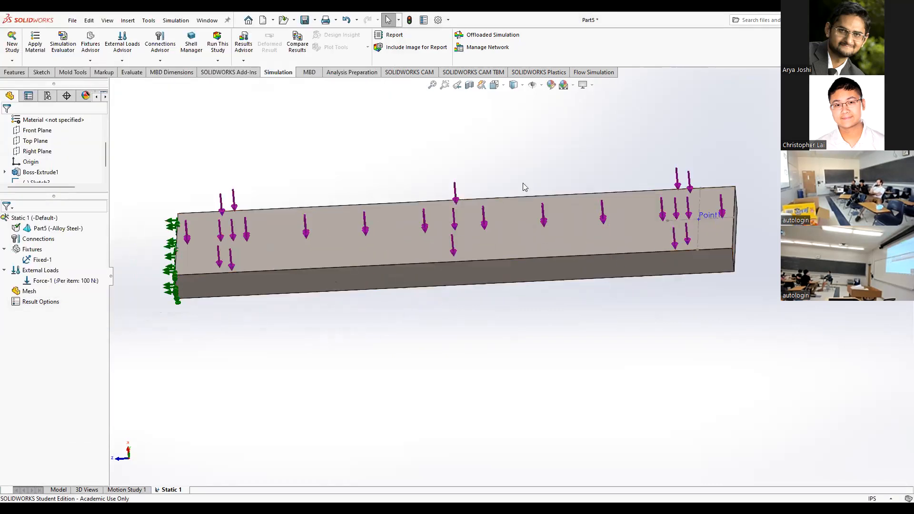
{"action": "middle_click_drag", "start_coordinate": [575, 327], "coordinate": [560, 351]}
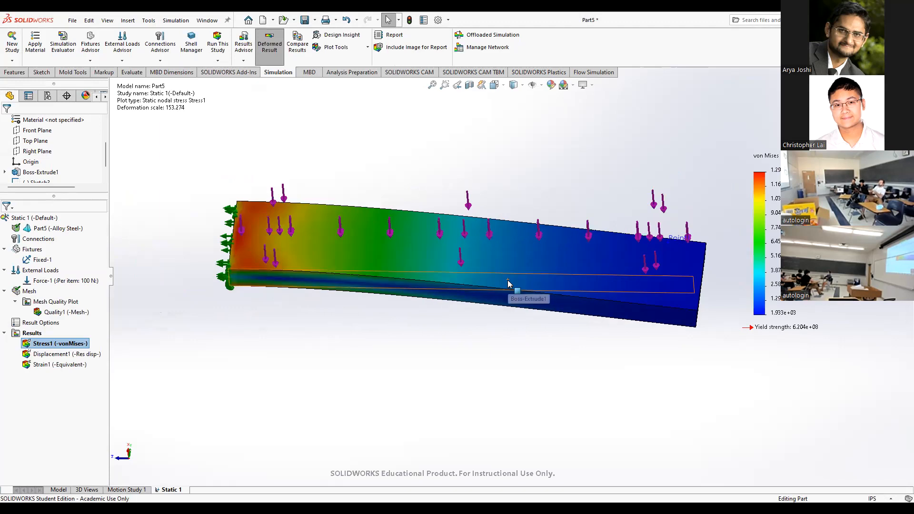
Step: Examine the von Mises stress distribution along the bent plate, especially around its fixed end
{"action": "middle_click_drag", "start_coordinate": [476, 312], "coordinate": [468, 231]}
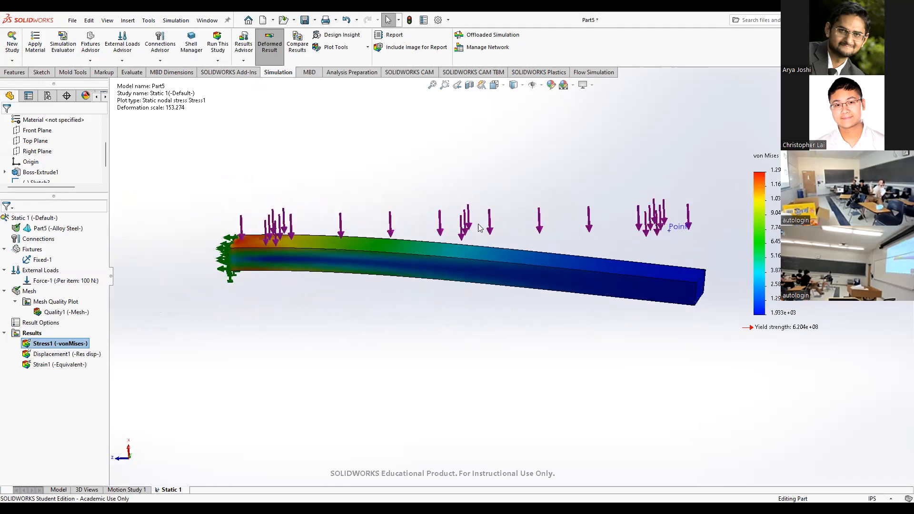
{"action": "scroll", "coordinate": [567, 250], "scroll_direction": "up", "scroll_amount": 2}
{"action": "scroll", "coordinate": [521, 244], "scroll_direction": "down", "scroll_amount": 3}
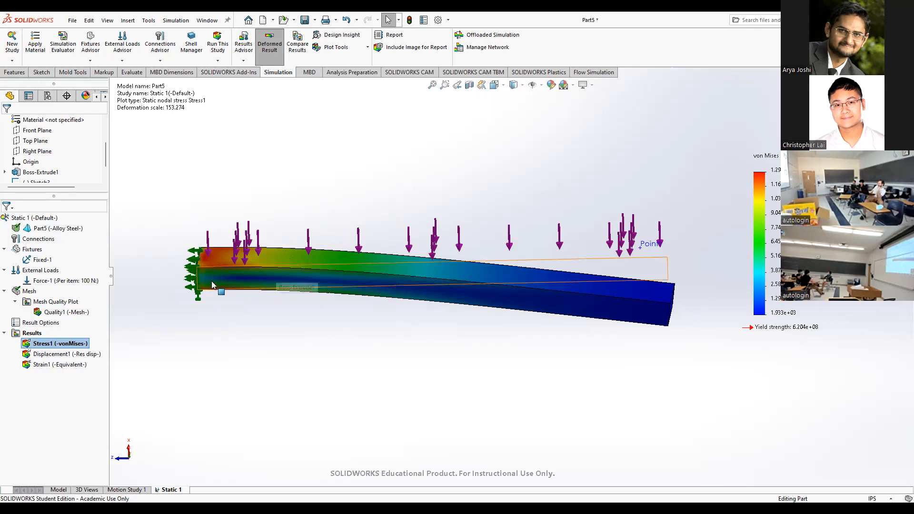
{"action": "scroll", "coordinate": [210, 269], "scroll_direction": "down", "scroll_amount": 3}
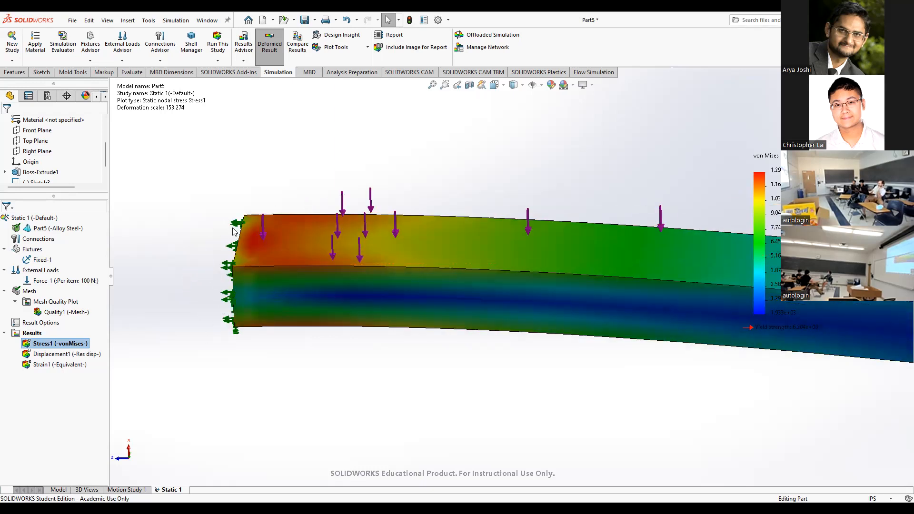
{"action": "scroll", "coordinate": [578, 281], "scroll_direction": "up", "scroll_amount": 5}
{"action": "mouse_move", "coordinate": [579, 284]}
{"action": "middle_mouse_down"}
{"action": "mouse_move", "coordinate": [577, 338]}
{"action": "mouse_move", "coordinate": [577, 286]}
{"action": "middle_mouse_up"}
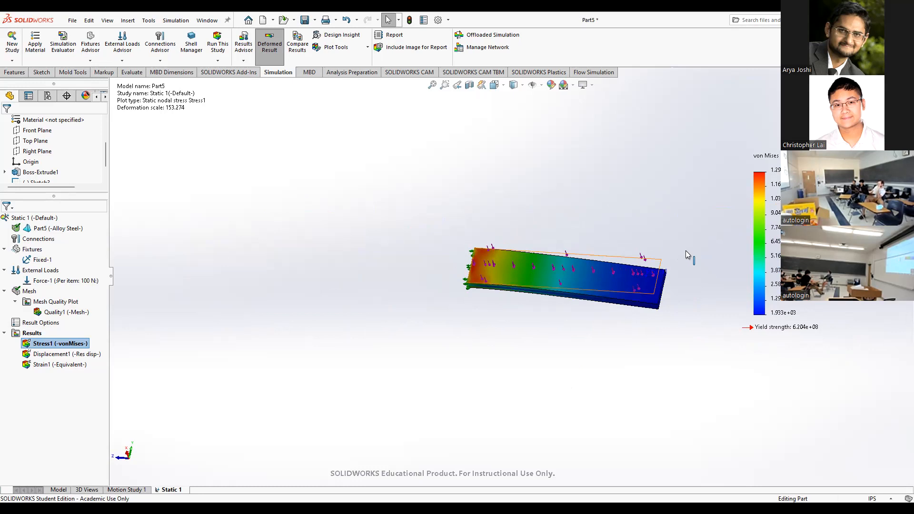
{"action": "scroll", "coordinate": [296, 401], "scroll_direction": "down", "scroll_amount": 5}
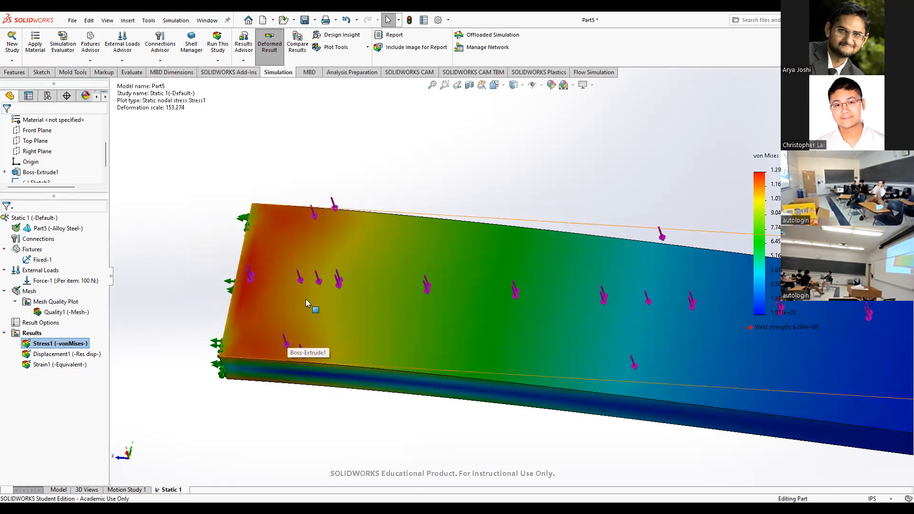
{"action": "key", "text": "z"}
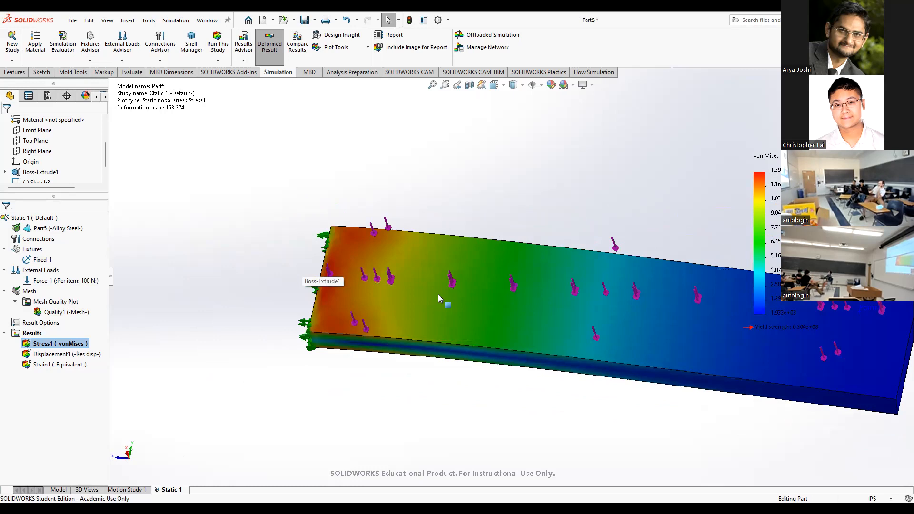
{"action": "key", "text": "z"}
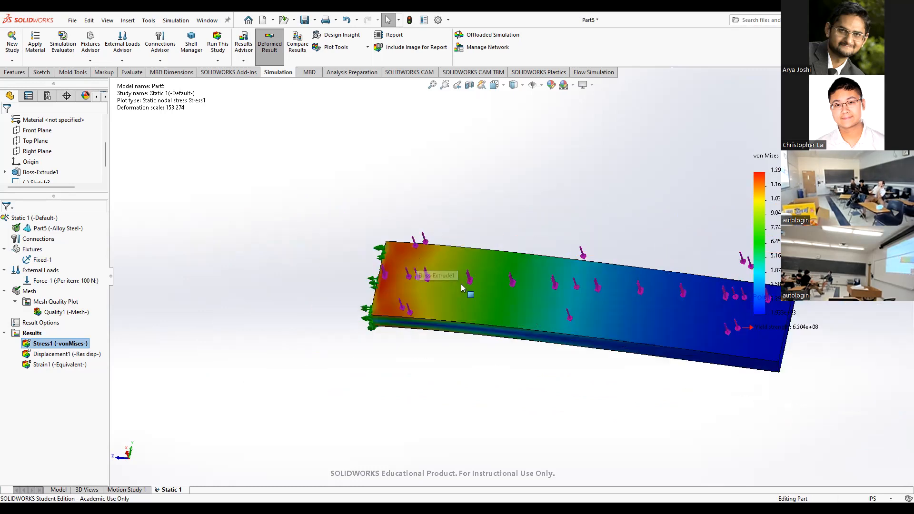
{"action": "key", "text": "z"}
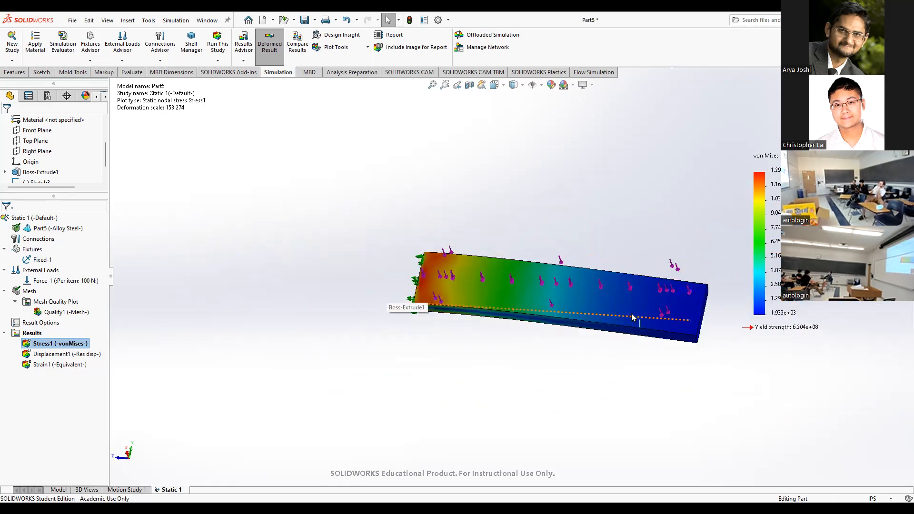
Step: Show the Strain1 equivalent strain plot and inspect it on the deformed plate from the side
{"action": "left_click", "coordinate": [49, 359]}
{"action": "left_click", "coordinate": [45, 369]}
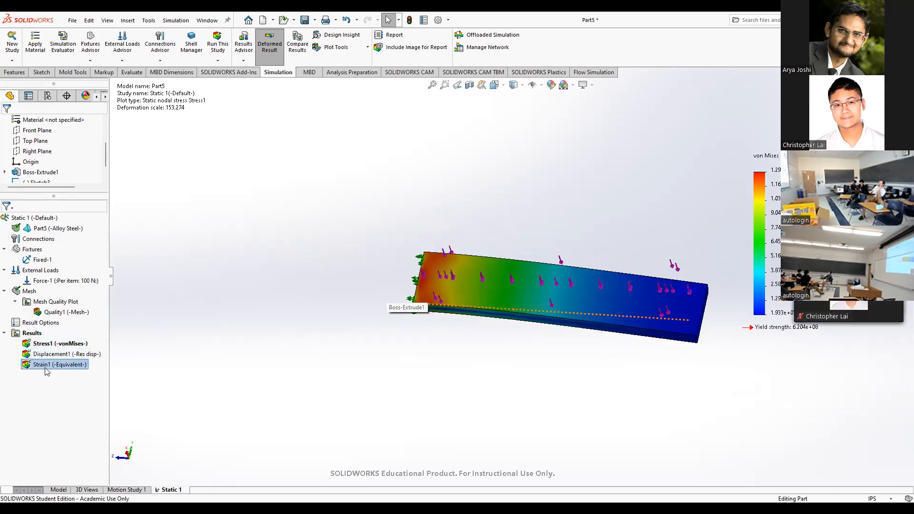
{"action": "right_click", "coordinate": [44, 364]}
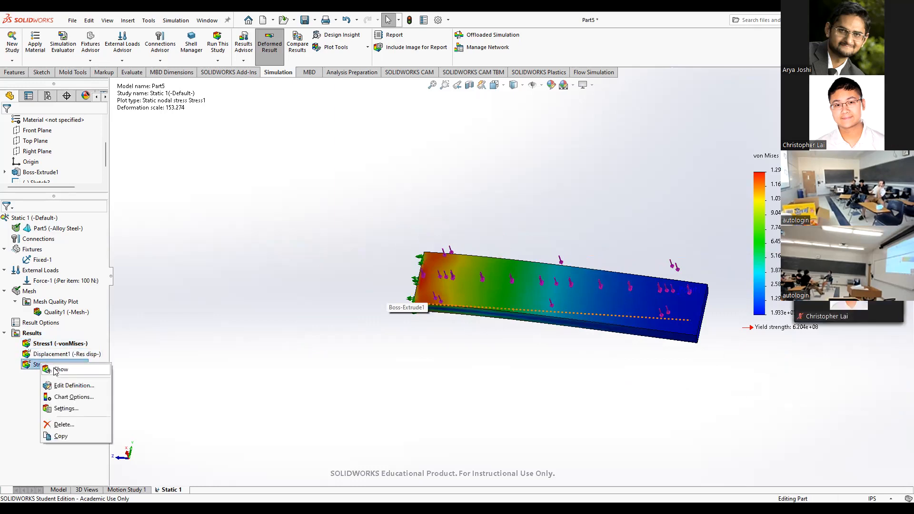
{"action": "left_click", "coordinate": [59, 369]}
{"action": "middle_click_drag", "start_coordinate": [519, 377], "coordinate": [529, 270]}
{"action": "scroll", "coordinate": [495, 304], "scroll_direction": "down", "scroll_amount": 5}
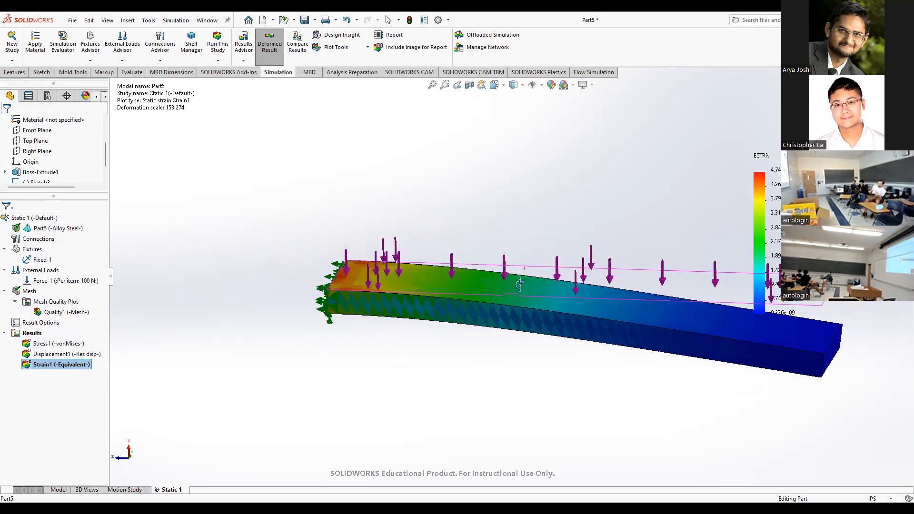
{"action": "scroll", "coordinate": [498, 299], "scroll_direction": "up", "scroll_amount": 3}
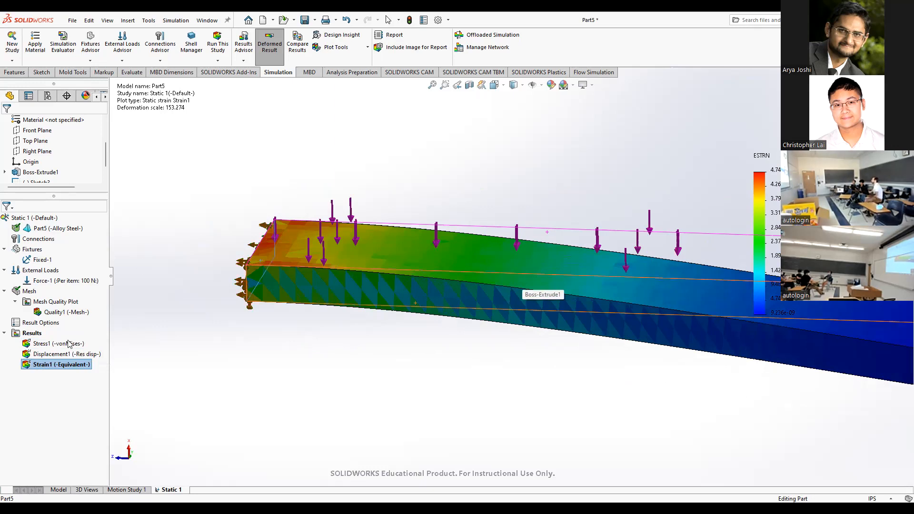
Step: Show the Displacement1 resultant displacement plot and inspect it along the plate from the fixed end to the free end
{"action": "left_click", "coordinate": [57, 354]}
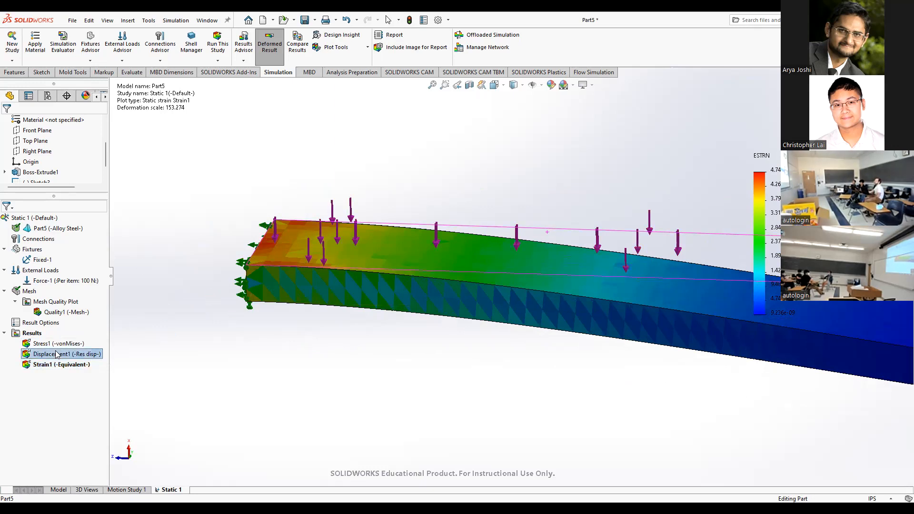
{"action": "right_click", "coordinate": [56, 354]}
{"action": "left_click", "coordinate": [72, 357]}
{"action": "middle_click_drag", "start_coordinate": [394, 357], "coordinate": [398, 352]}
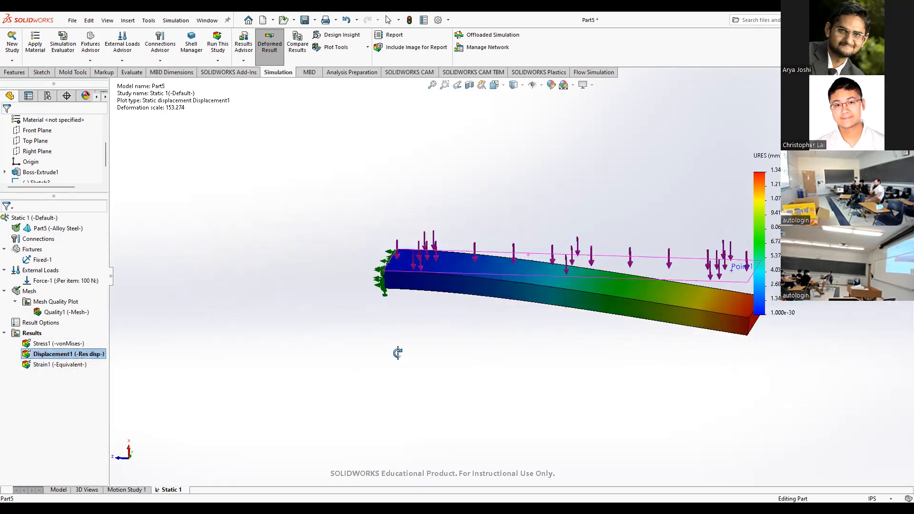
{"action": "scroll", "coordinate": [548, 328], "scroll_direction": "up", "scroll_amount": 2}
{"action": "scroll", "coordinate": [548, 328], "scroll_direction": "down", "scroll_amount": 3}
{"action": "scroll", "coordinate": [548, 328], "scroll_direction": "up", "scroll_amount": 3}
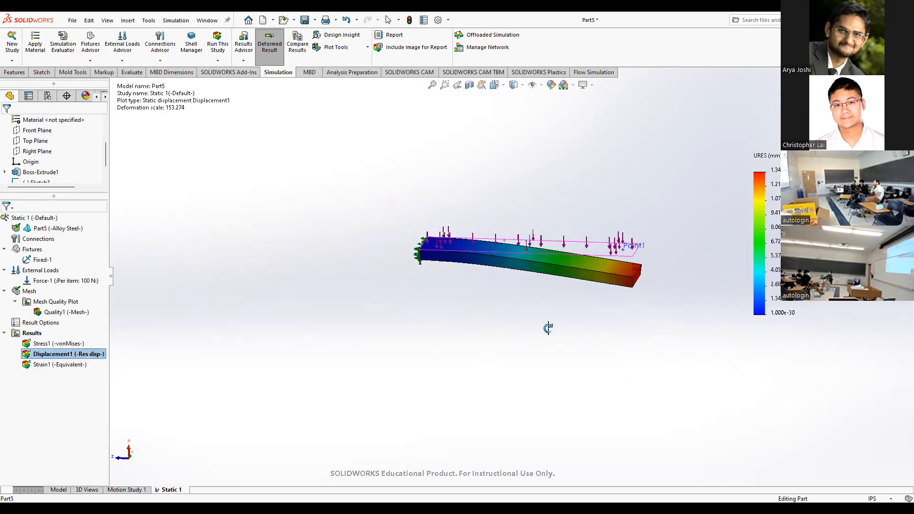
{"action": "left_click", "coordinate": [562, 267]}
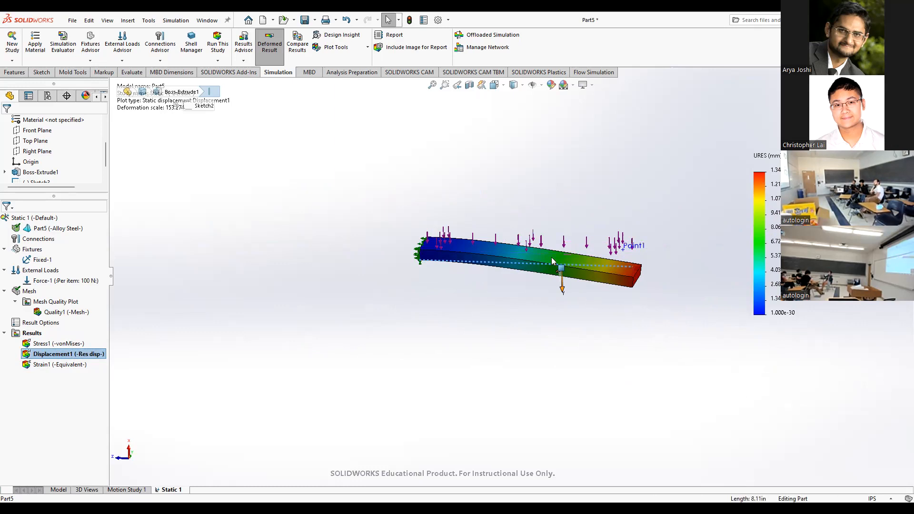
{"action": "scroll", "coordinate": [545, 253], "scroll_direction": "up", "scroll_amount": 2}
{"action": "scroll", "coordinate": [527, 249], "scroll_direction": "down", "scroll_amount": 3}
{"action": "middle_click_drag", "start_coordinate": [522, 294], "coordinate": [509, 338]}
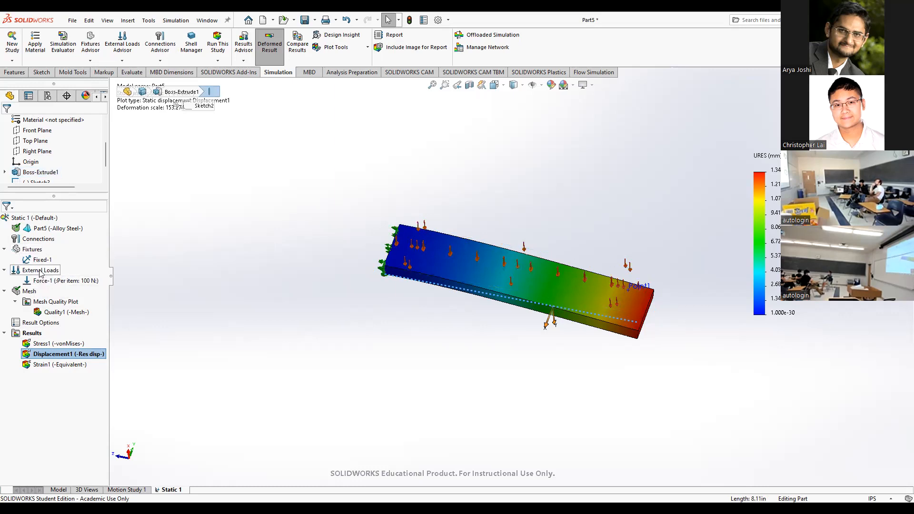
Step: Delete the 100 N force from the study's external loads
{"action": "left_click", "coordinate": [61, 285]}
{"action": "right_click", "coordinate": [72, 282]}
{"action": "left_click", "coordinate": [88, 359]}
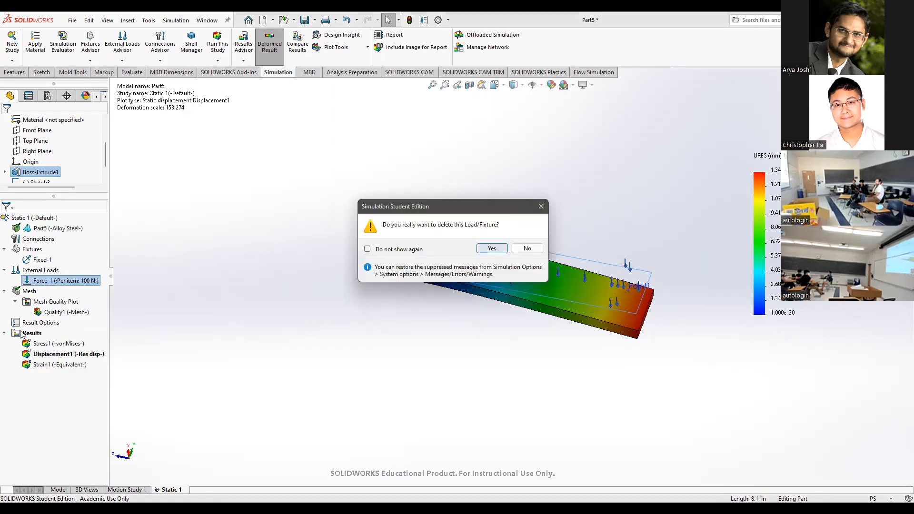
{"action": "left_click", "coordinate": [492, 249]}
{"action": "right_click", "coordinate": [35, 326]}
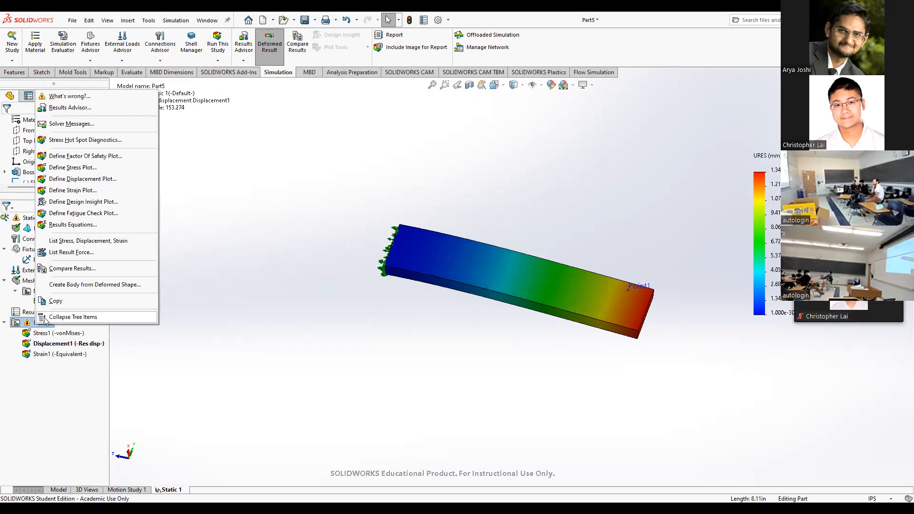
{"action": "left_click", "coordinate": [4, 323]}
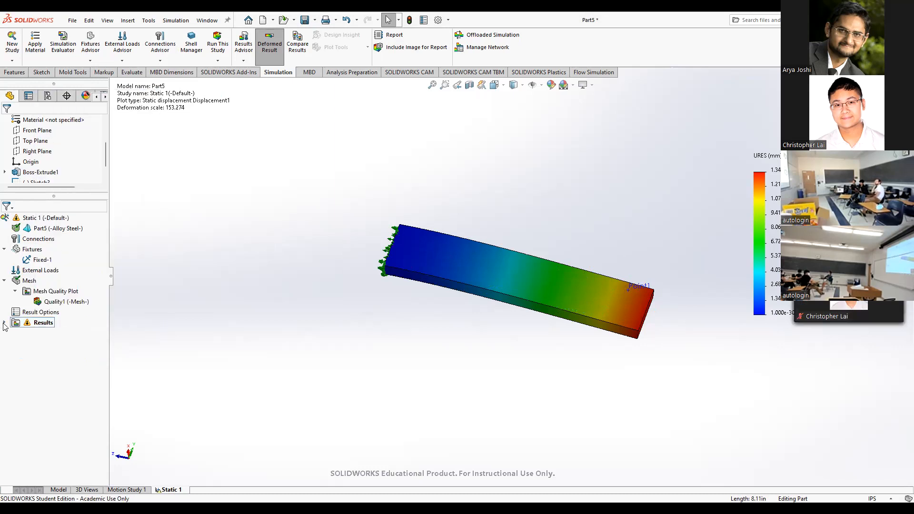
{"action": "right_click", "coordinate": [4, 326]}
{"action": "left_click", "coordinate": [29, 338]}
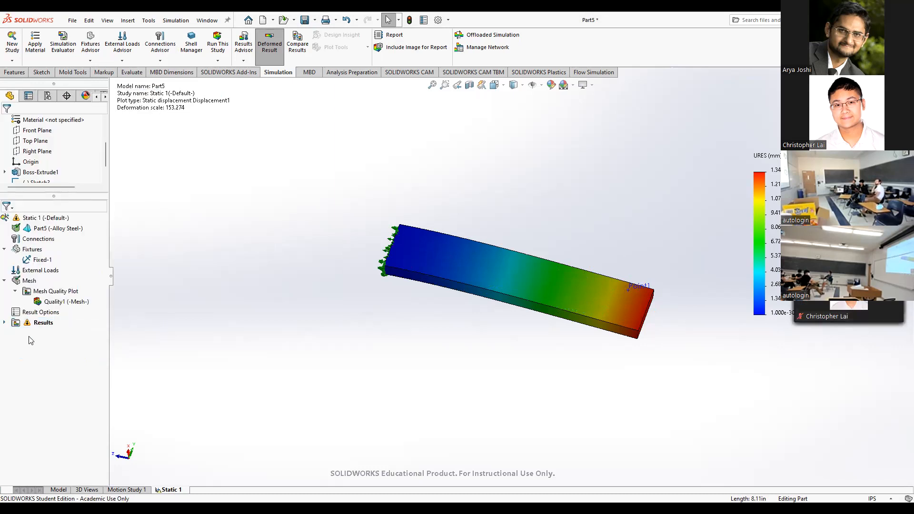
Step: Delete the whole Static 1 study with its results and create a new static study named Static 1
{"action": "left_click", "coordinate": [19, 220]}
{"action": "right_click", "coordinate": [20, 223]}
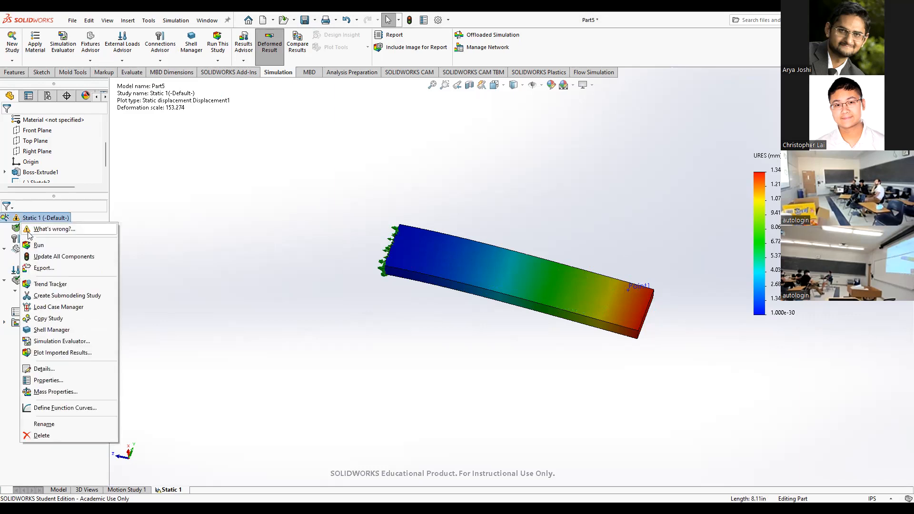
{"action": "left_click", "coordinate": [56, 436]}
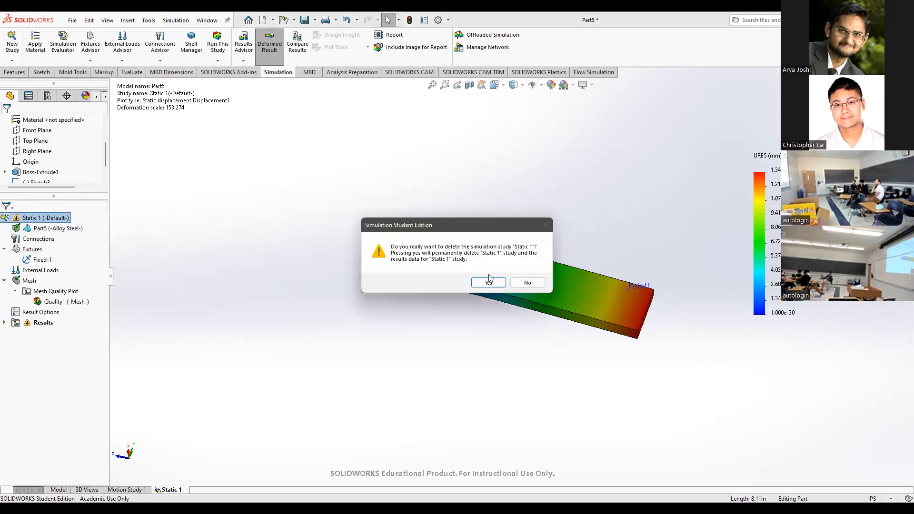
{"action": "left_click", "coordinate": [488, 283]}
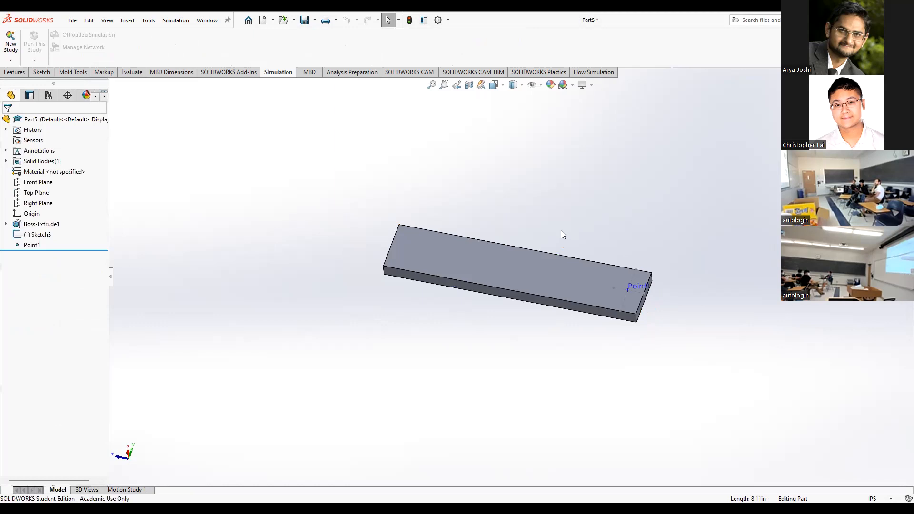
{"action": "left_click", "coordinate": [11, 44]}
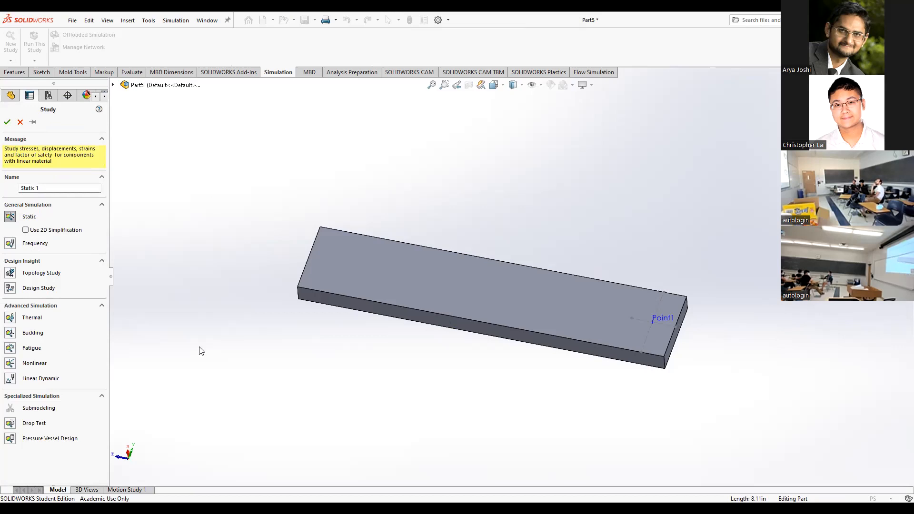
{"action": "left_click", "coordinate": [7, 122]}
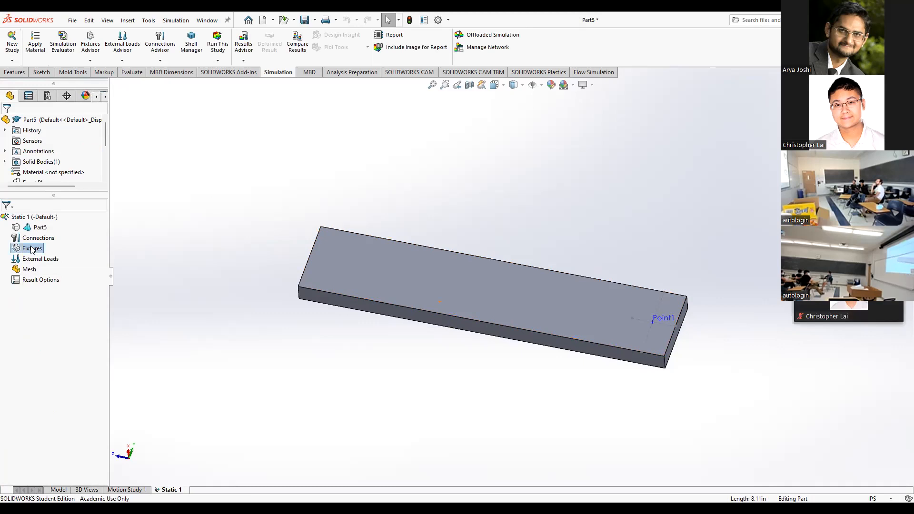
Step: Add a Fixed Geometry fixture to the plate's narrow end face farthest from Point1
{"action": "right_click", "coordinate": [56, 251]}
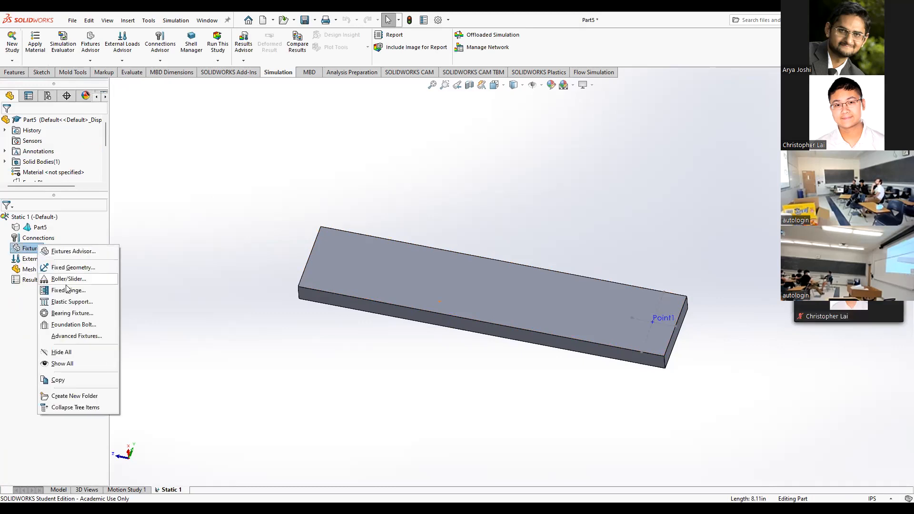
{"action": "left_click", "coordinate": [71, 267]}
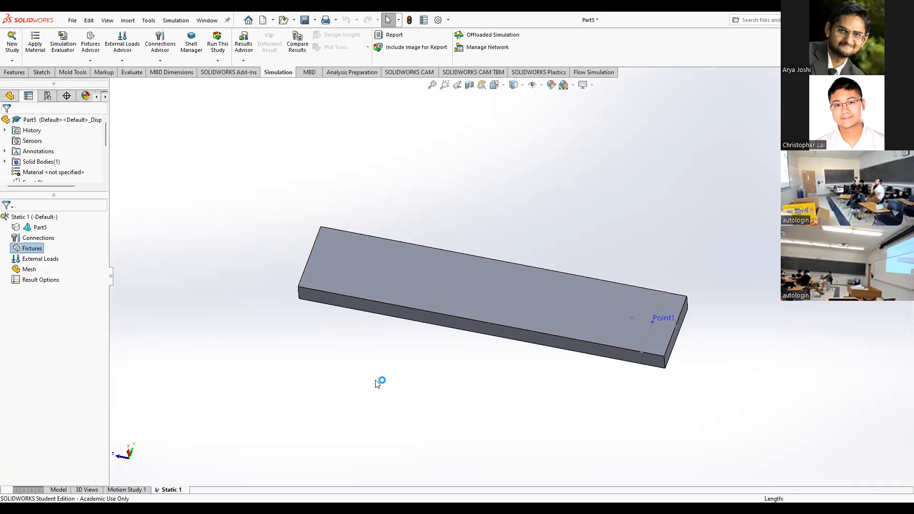
{"action": "middle_click_drag", "start_coordinate": [298, 317], "coordinate": [369, 331]}
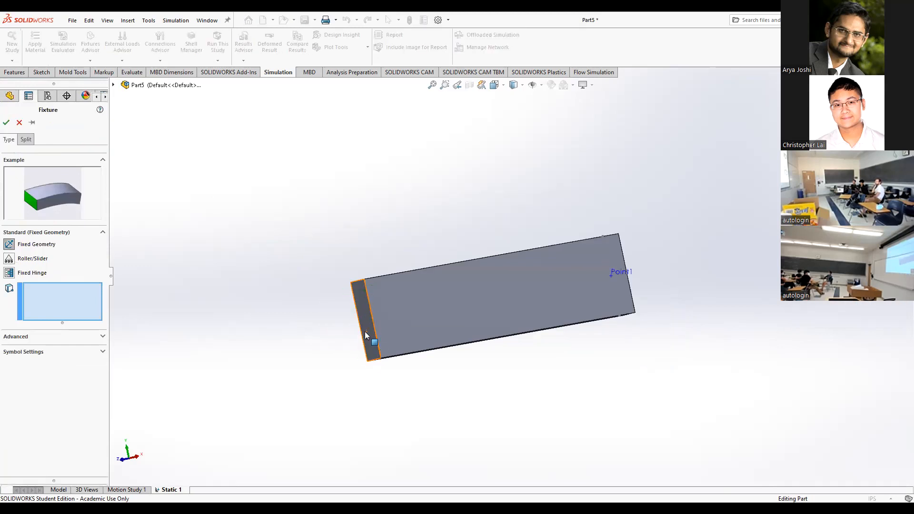
{"action": "left_click", "coordinate": [366, 333]}
{"action": "middle_click_drag", "start_coordinate": [493, 415], "coordinate": [435, 349]}
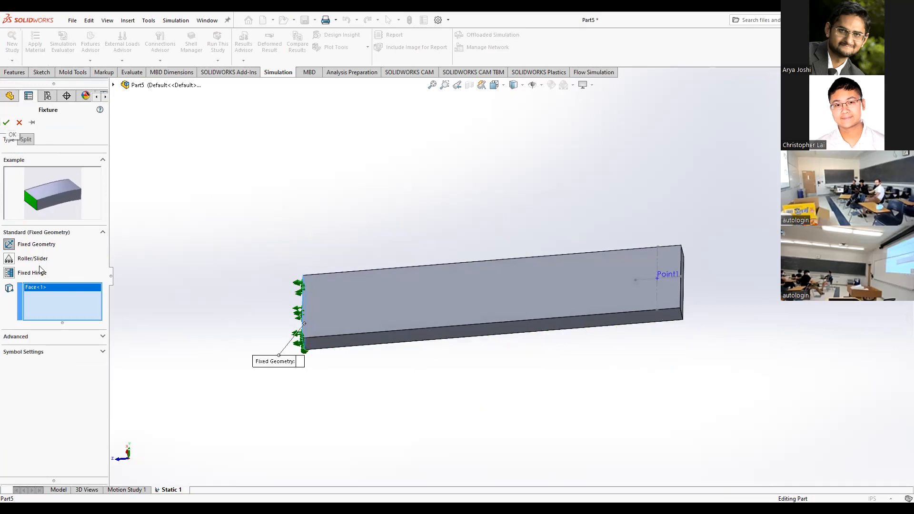
{"action": "left_click", "coordinate": [6, 122]}
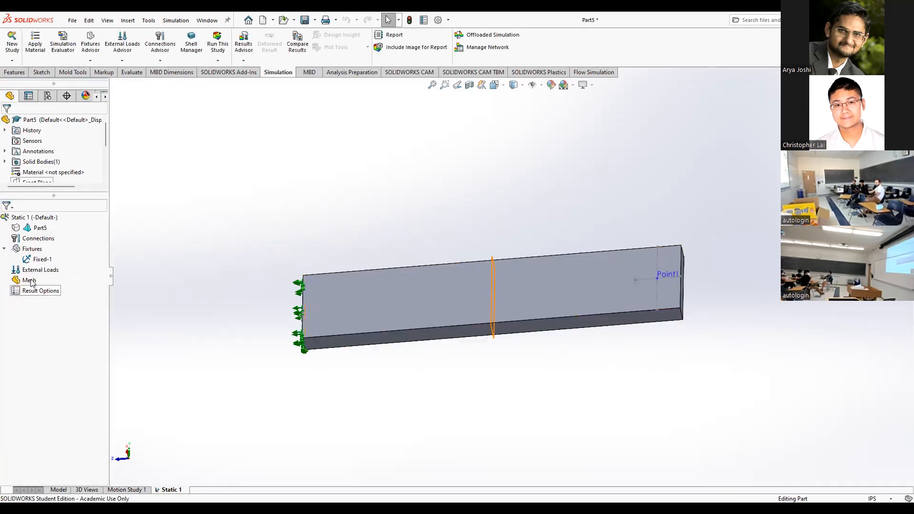
Step: Start a Force load in the study's external loads and pick Point1 as its point of application
{"action": "scroll", "coordinate": [38, 176], "scroll_direction": "down", "scroll_amount": 2}
{"action": "right_click", "coordinate": [36, 270]}
{"action": "left_click", "coordinate": [268, 239]}
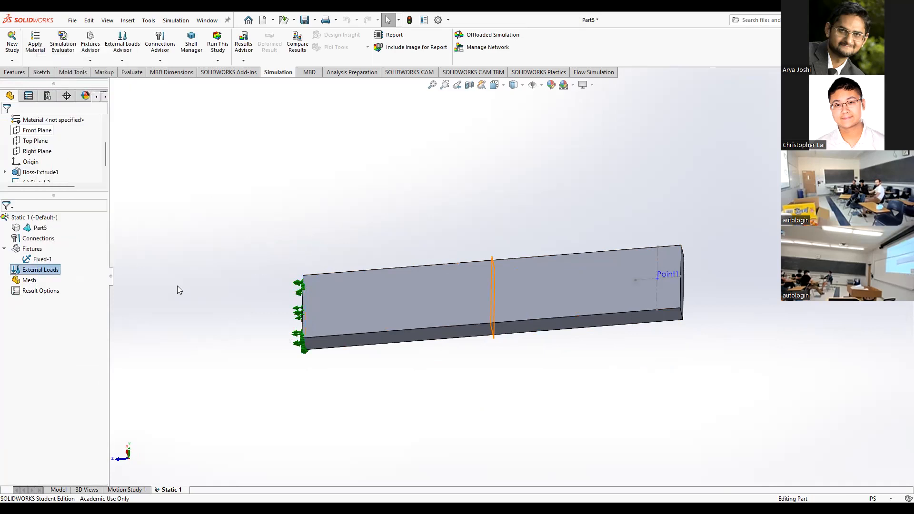
{"action": "double_click", "coordinate": [41, 270]}
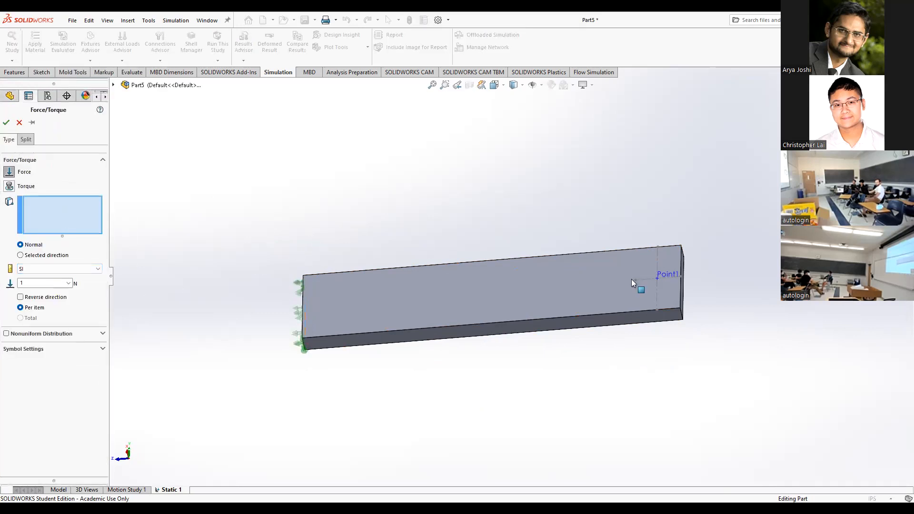
{"action": "scroll", "coordinate": [646, 292], "scroll_direction": "up", "scroll_amount": 3}
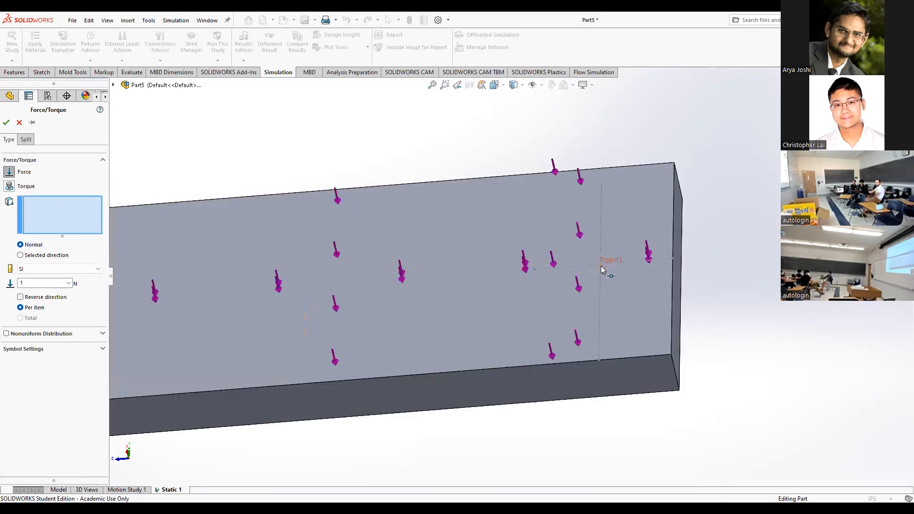
{"action": "left_click", "coordinate": [601, 265]}
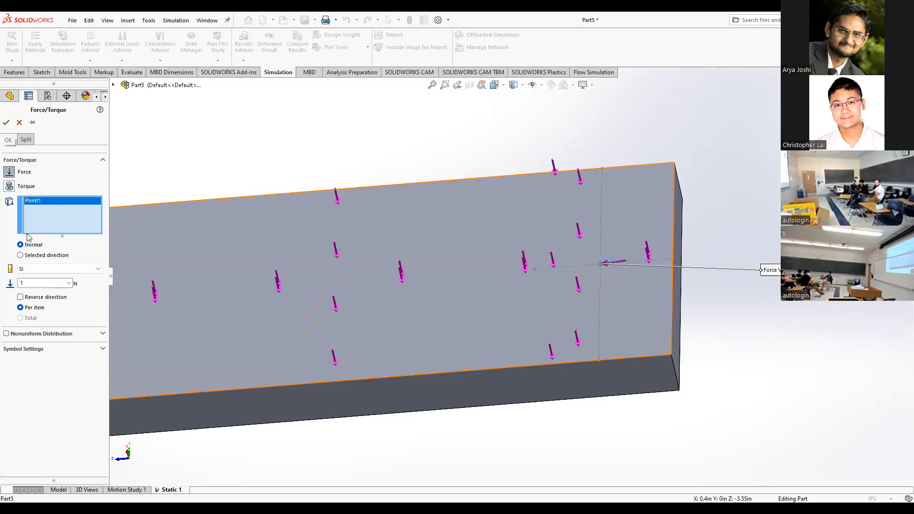
Step: Try to apply the Point1 load as a 100 N normal force
{"action": "double_click", "coordinate": [32, 282]}
{"action": "type", "text": "100"}
{"action": "left_click", "coordinate": [6, 122]}
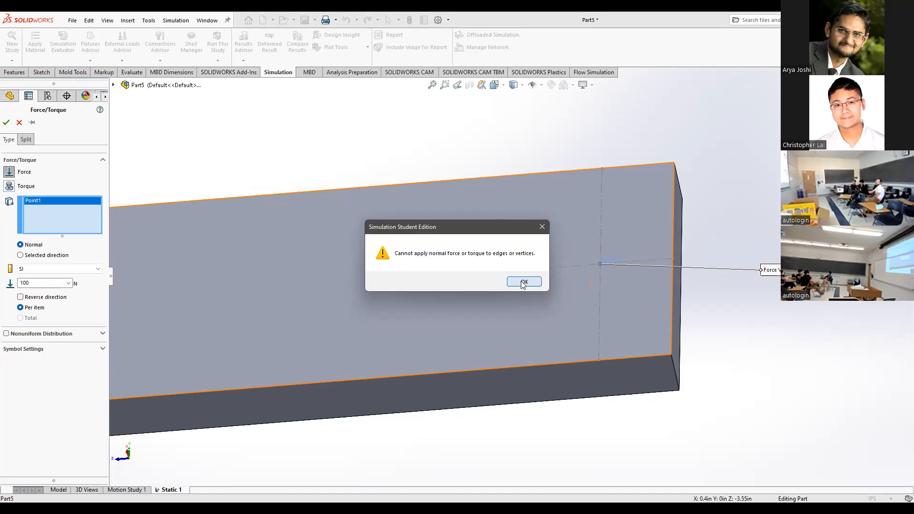
{"action": "left_click", "coordinate": [523, 281]}
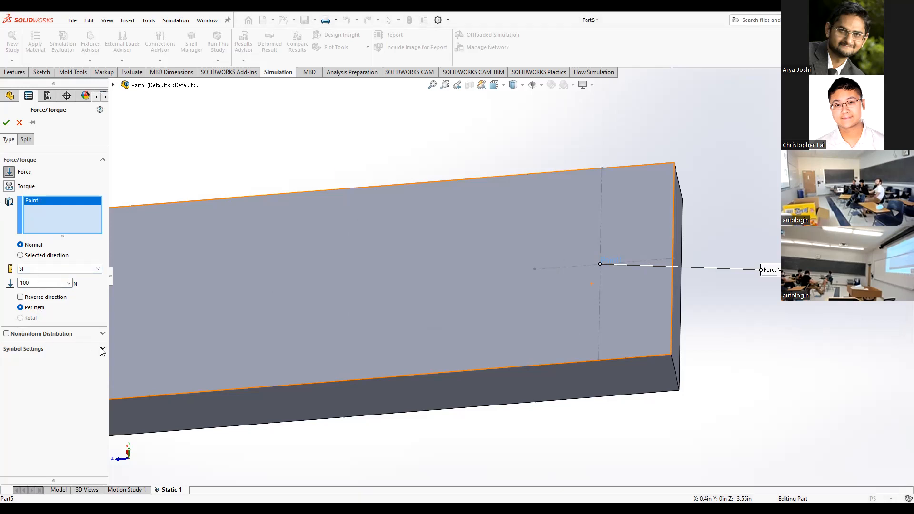
Step: Use a selected direction for the Point1 force, along the short thickness edge at the plate's free end, and apply it at 1 N
{"action": "left_click", "coordinate": [21, 255]}
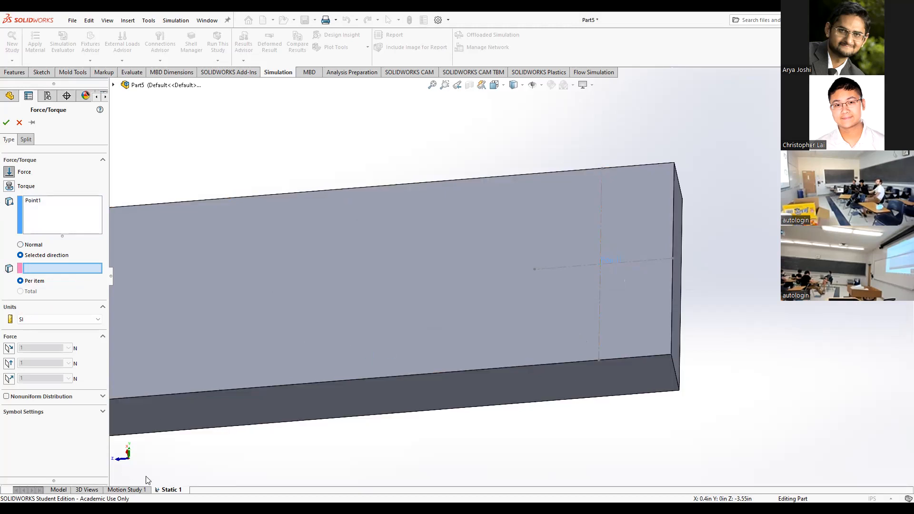
{"action": "middle_click_drag", "start_coordinate": [150, 474], "coordinate": [158, 469]}
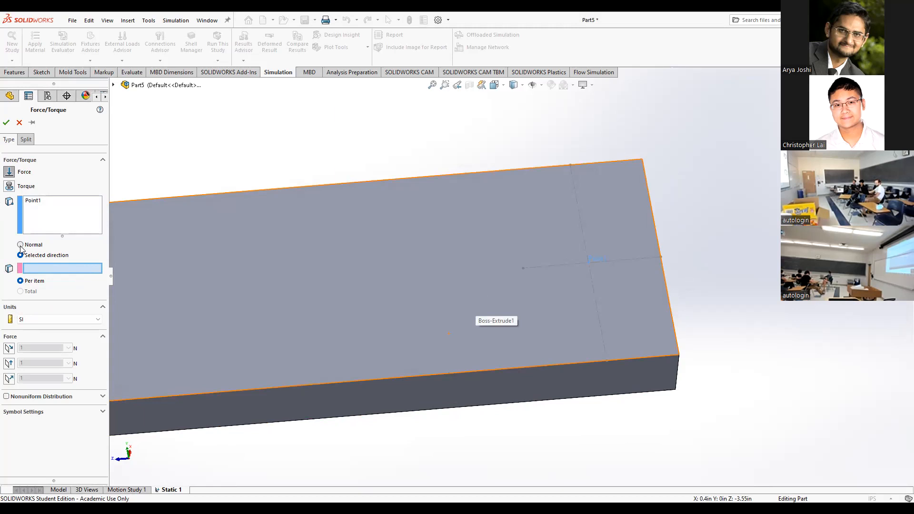
{"action": "middle_click_drag", "start_coordinate": [434, 402], "coordinate": [431, 404]}
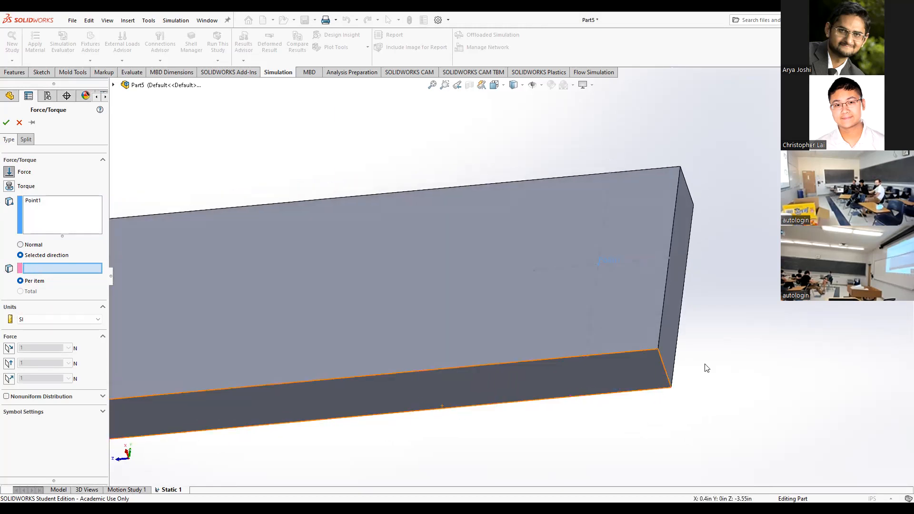
{"action": "left_click", "coordinate": [663, 365]}
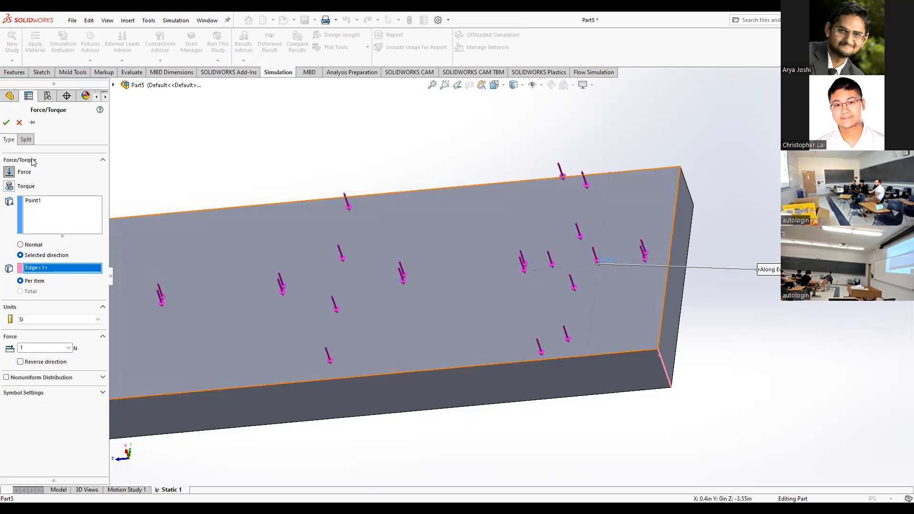
{"action": "left_click", "coordinate": [6, 123]}
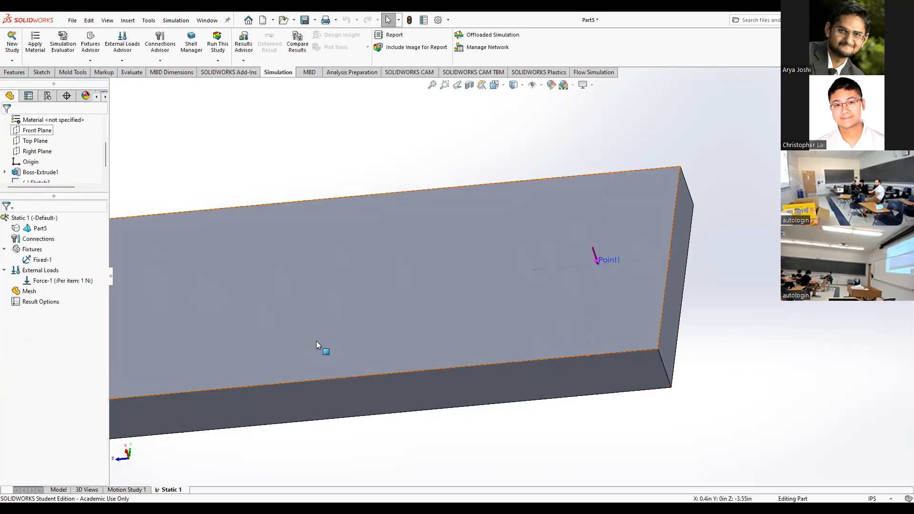
Step: Examine the direction of the force arrow at Point1 and the fixture symbols on the plate's fixed end
{"action": "middle_click_drag", "start_coordinate": [343, 341], "coordinate": [384, 318]}
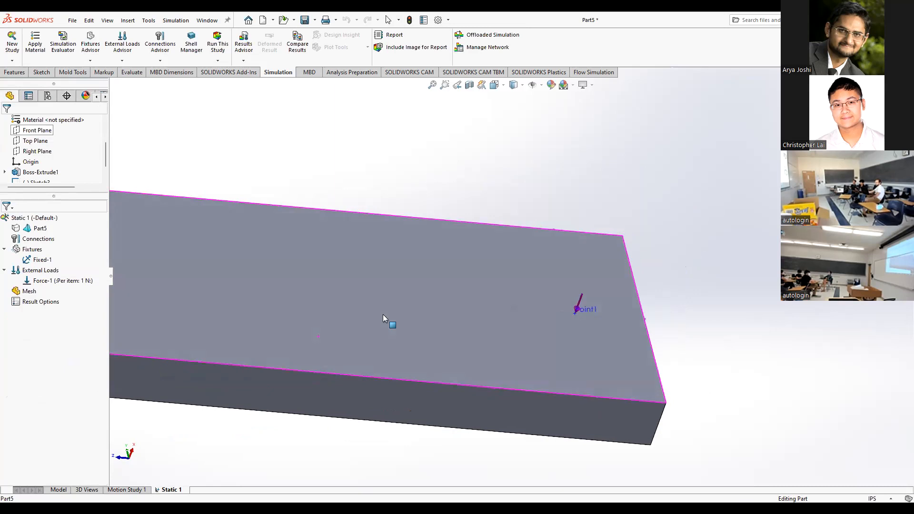
{"action": "left_click", "coordinate": [576, 308]}
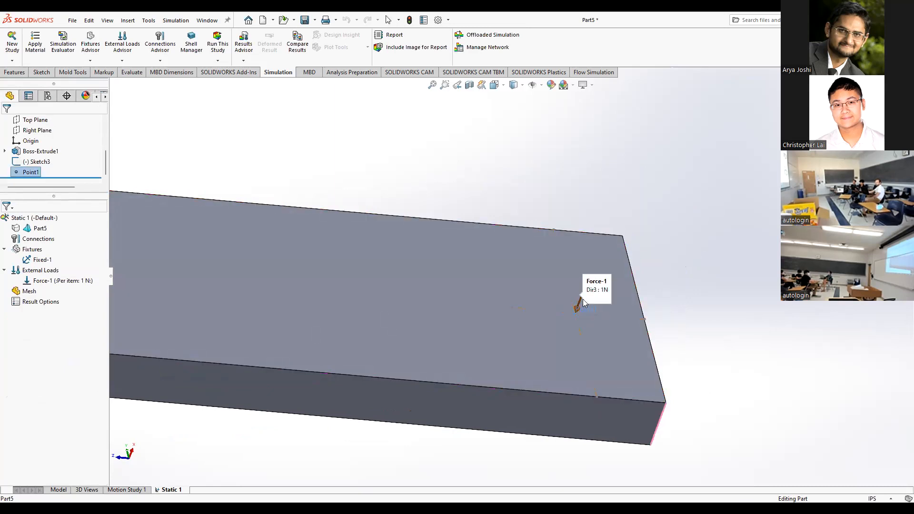
{"action": "scroll", "coordinate": [577, 322], "scroll_direction": "up", "scroll_amount": 2}
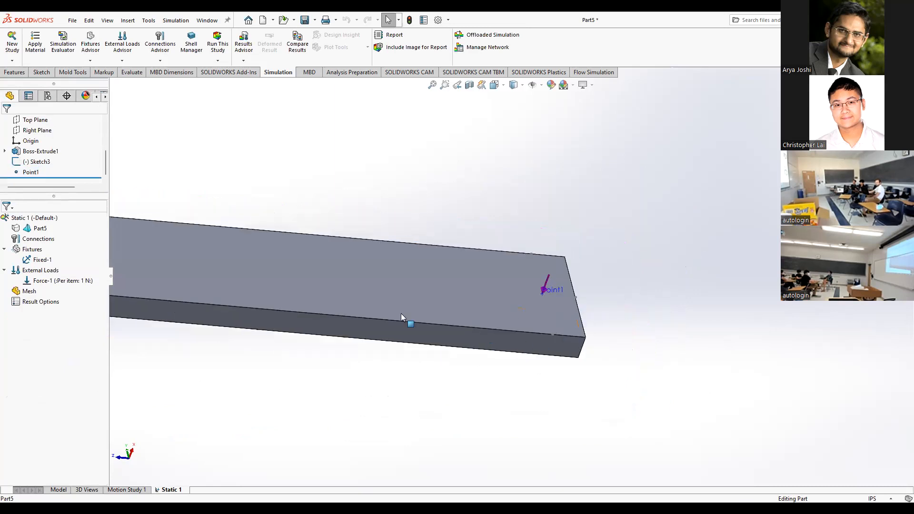
{"action": "scroll", "coordinate": [346, 276], "scroll_direction": "up", "scroll_amount": 2}
{"action": "scroll", "coordinate": [410, 276], "scroll_direction": "down", "scroll_amount": 1}
{"action": "middle_click_drag", "start_coordinate": [615, 300], "coordinate": [593, 317]}
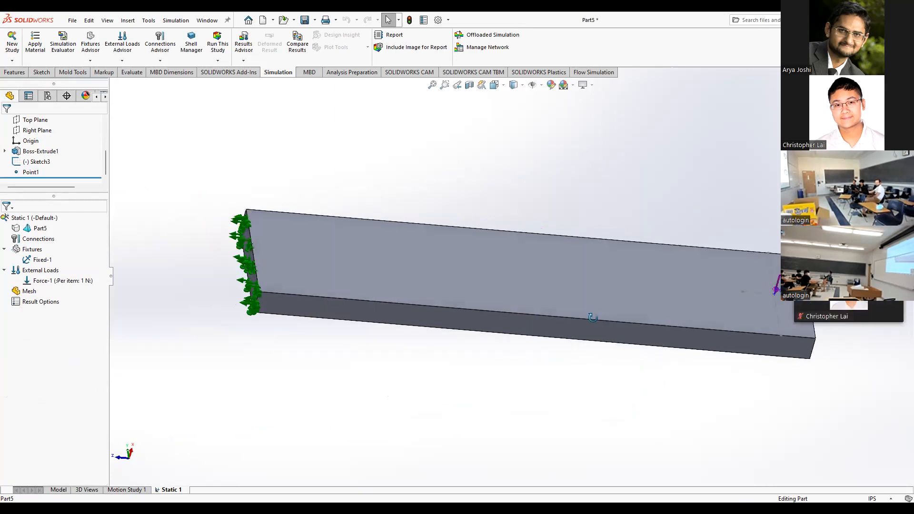
{"action": "scroll", "coordinate": [576, 319], "scroll_direction": "up", "scroll_amount": 2}
{"action": "scroll", "coordinate": [563, 240], "scroll_direction": "down", "scroll_amount": 2}
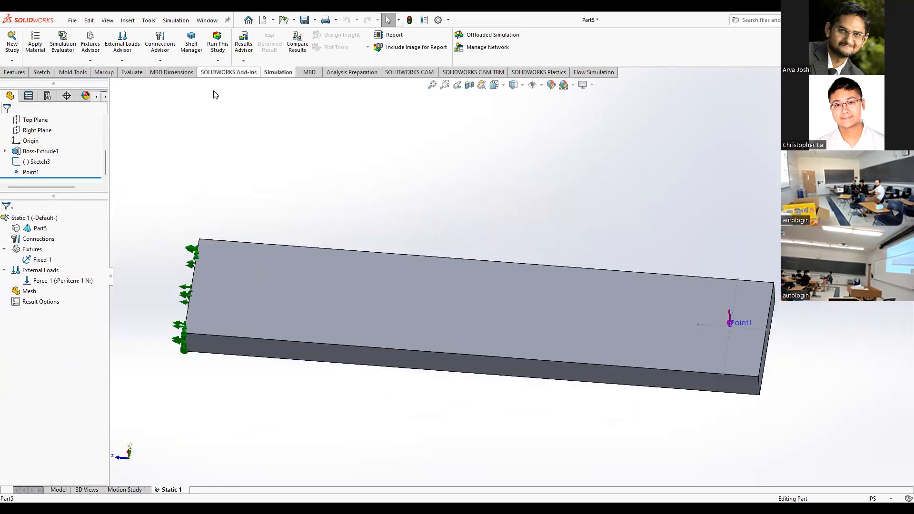
Step: Open the material library for the Part5 body of the study and bring up the non-steel categories
{"action": "right_click", "coordinate": [67, 233]}
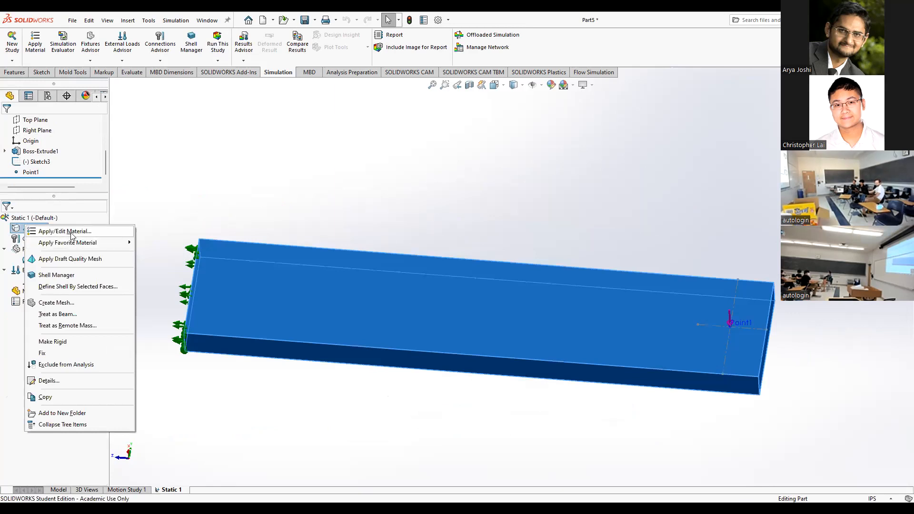
{"action": "left_click", "coordinate": [72, 232]}
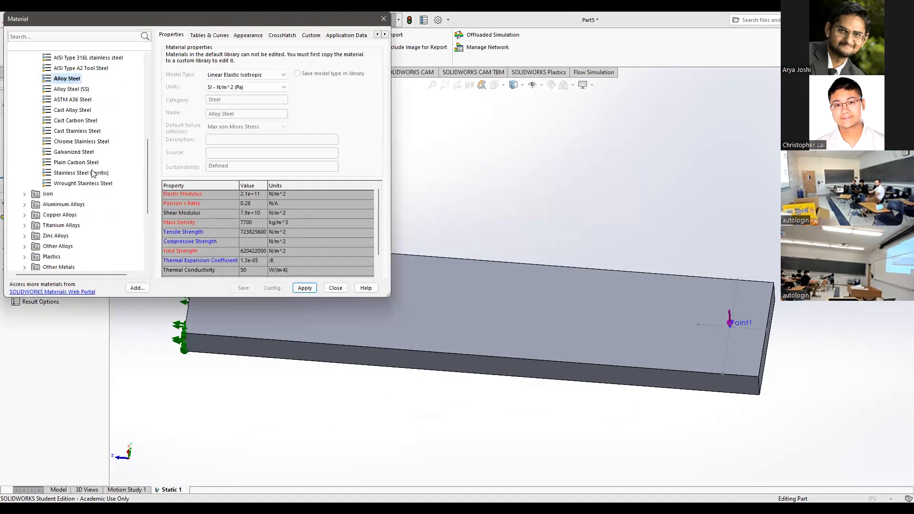
{"action": "scroll", "coordinate": [93, 174], "scroll_direction": "down", "scroll_amount": 3}
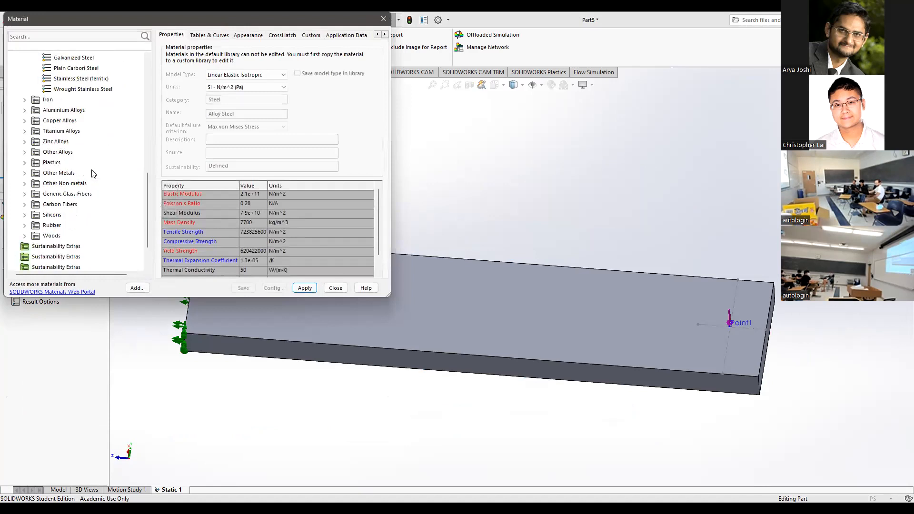
Step: Try to apply Silicon Rubber from the Rubber materials to the plate, and check the properties of NEOPRENE
{"action": "left_click", "coordinate": [25, 226]}
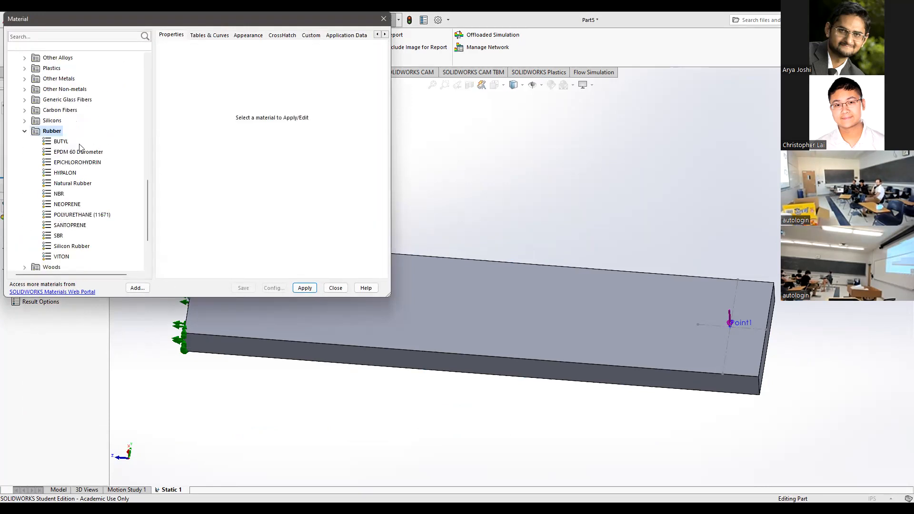
{"action": "left_click", "coordinate": [69, 246]}
{"action": "left_click", "coordinate": [304, 288]}
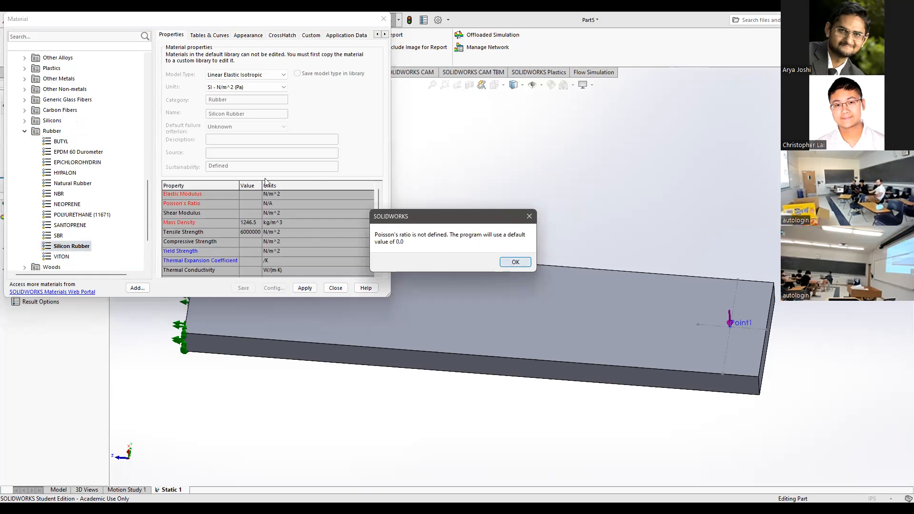
{"action": "key", "text": "Return"}
{"action": "left_click", "coordinate": [62, 205]}
Step: Apply ABS from the Plastics materials to the plate, close the material library and run the study
{"action": "scroll", "coordinate": [69, 210], "scroll_direction": "up", "scroll_amount": 2}
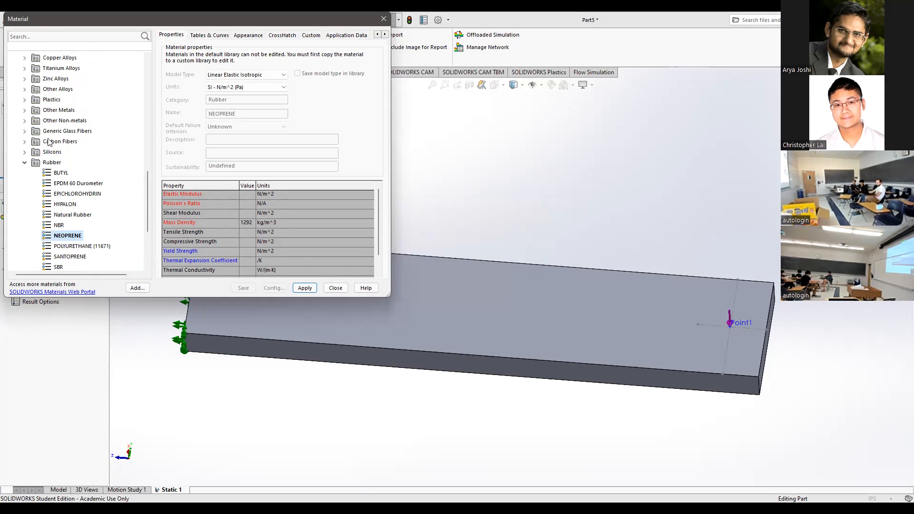
{"action": "double_click", "coordinate": [34, 101]}
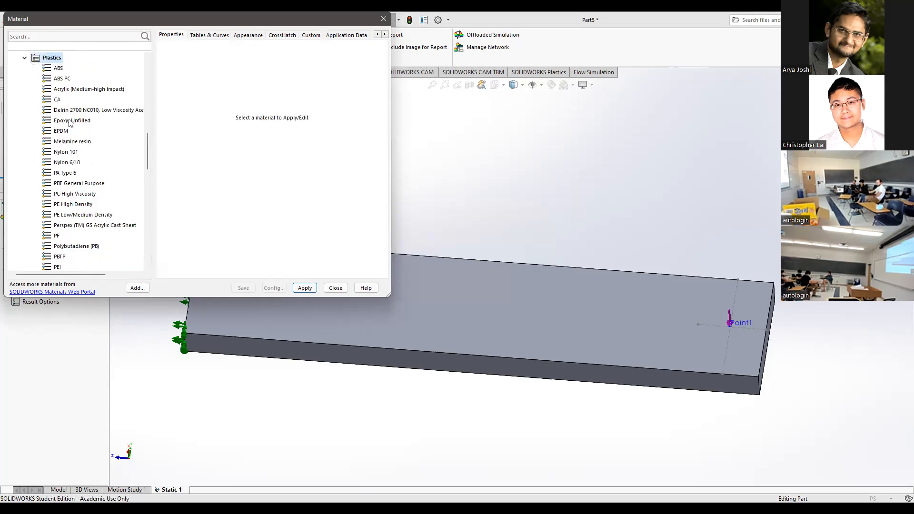
{"action": "left_click", "coordinate": [59, 69]}
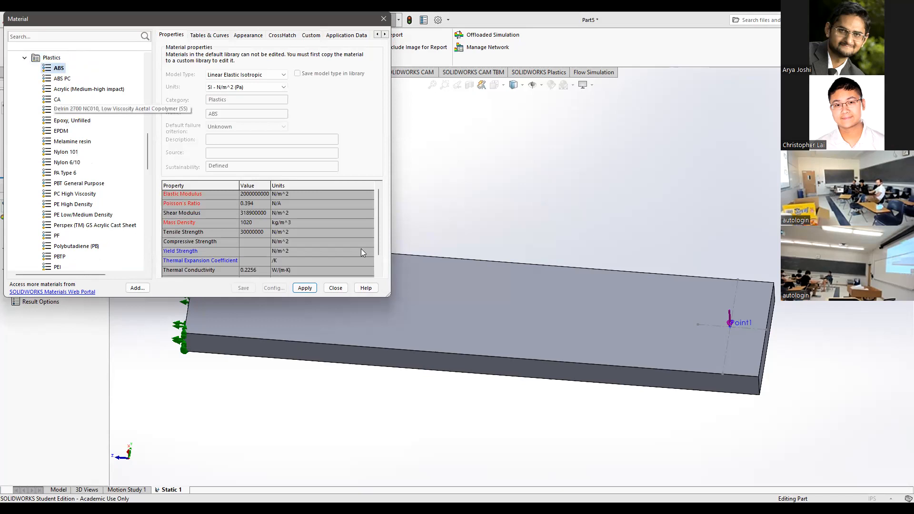
{"action": "left_click", "coordinate": [304, 288]}
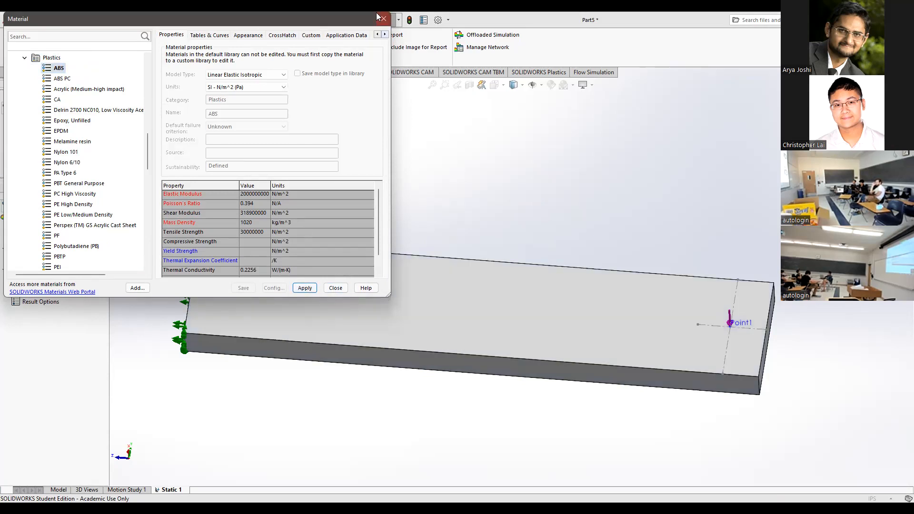
{"action": "left_click", "coordinate": [384, 19]}
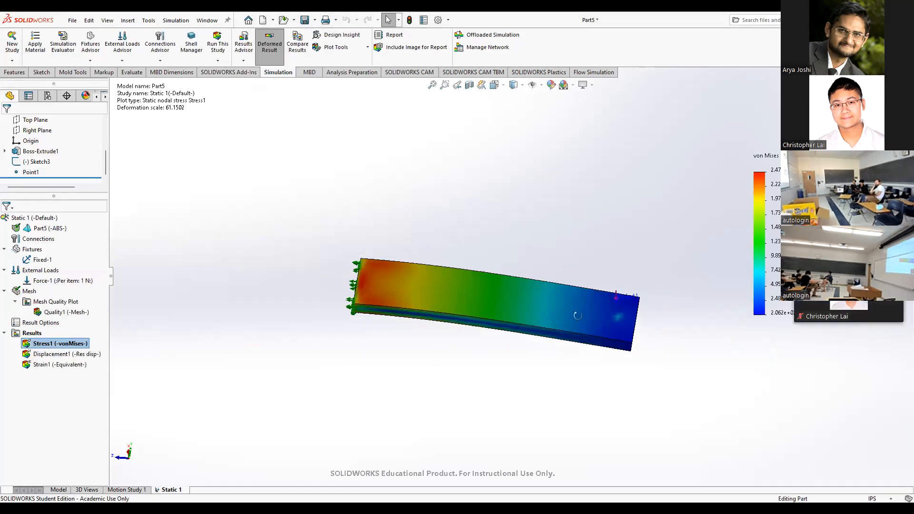
Step: Examine the von Mises stress plot on the deformed plate, from the fixed end to the loaded area around Point1
{"action": "middle_click_drag", "start_coordinate": [562, 337], "coordinate": [510, 344]}
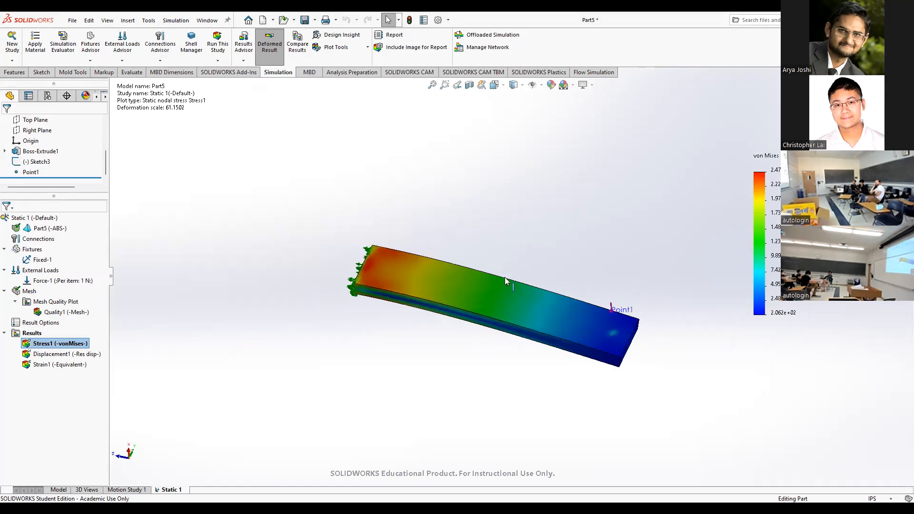
{"action": "scroll", "coordinate": [557, 285], "scroll_direction": "down", "scroll_amount": 3}
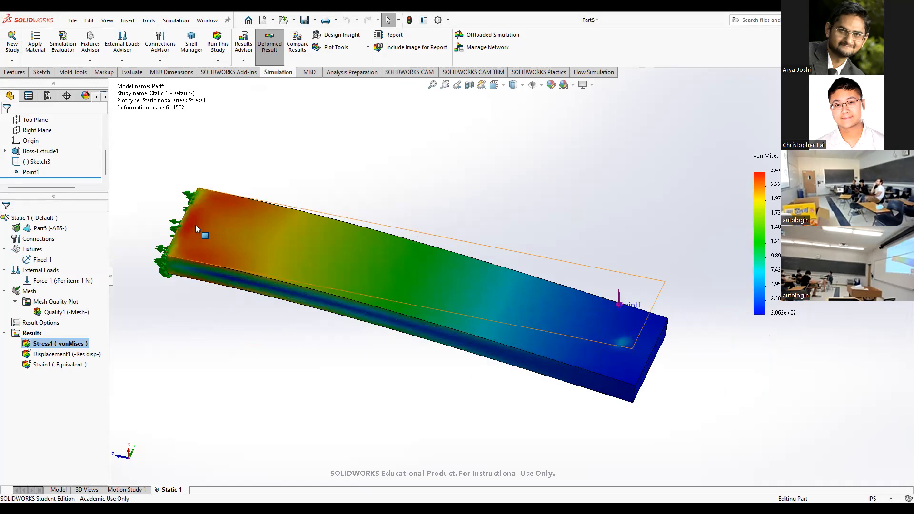
{"action": "scroll", "coordinate": [196, 224], "scroll_direction": "down", "scroll_amount": 3}
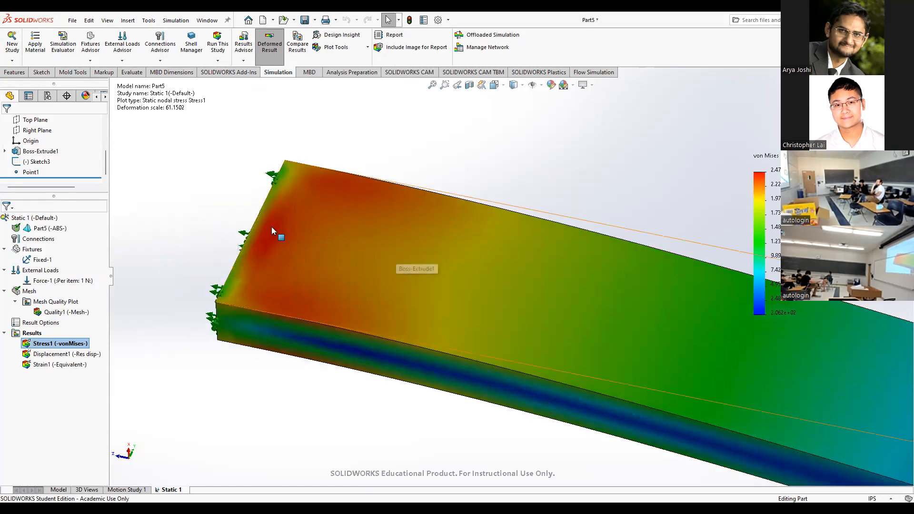
{"action": "scroll", "coordinate": [438, 312], "scroll_direction": "up", "scroll_amount": 5}
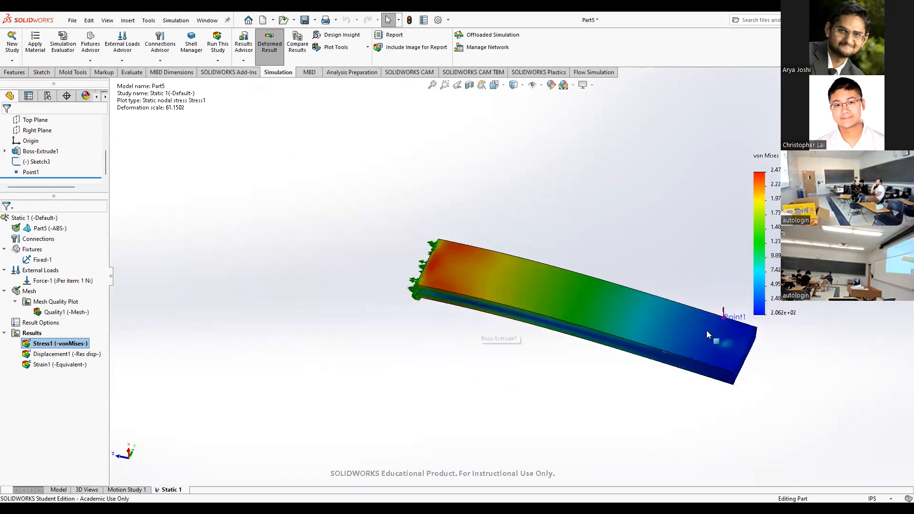
{"action": "scroll", "coordinate": [672, 334], "scroll_direction": "down", "scroll_amount": 3}
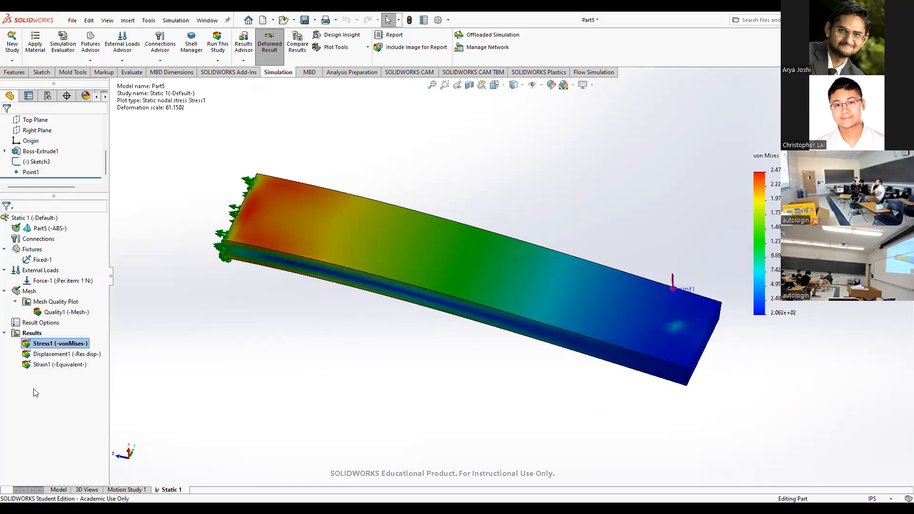
Step: Show the Displacement1 resultant displacement plot and inspect the plate's bending from the side
{"action": "right_click", "coordinate": [42, 363]}
{"action": "right_click", "coordinate": [42, 354]}
{"action": "right_click", "coordinate": [42, 354]}
{"action": "left_click", "coordinate": [64, 363]}
{"action": "middle_click_drag", "start_coordinate": [435, 342], "coordinate": [272, 236]}
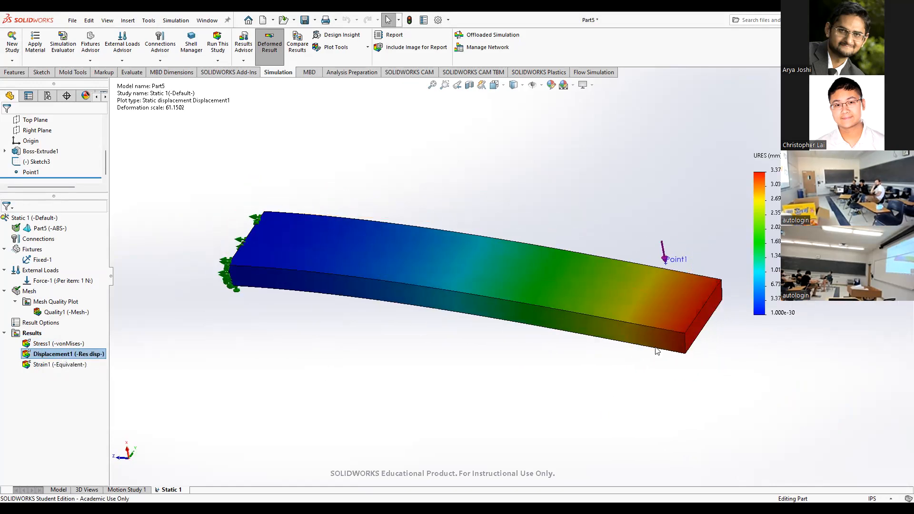
{"action": "key", "text": "z"}
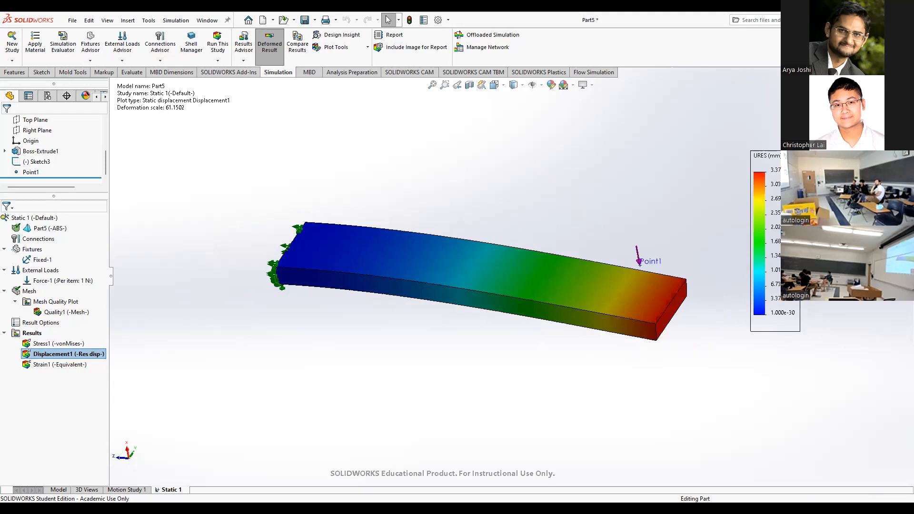
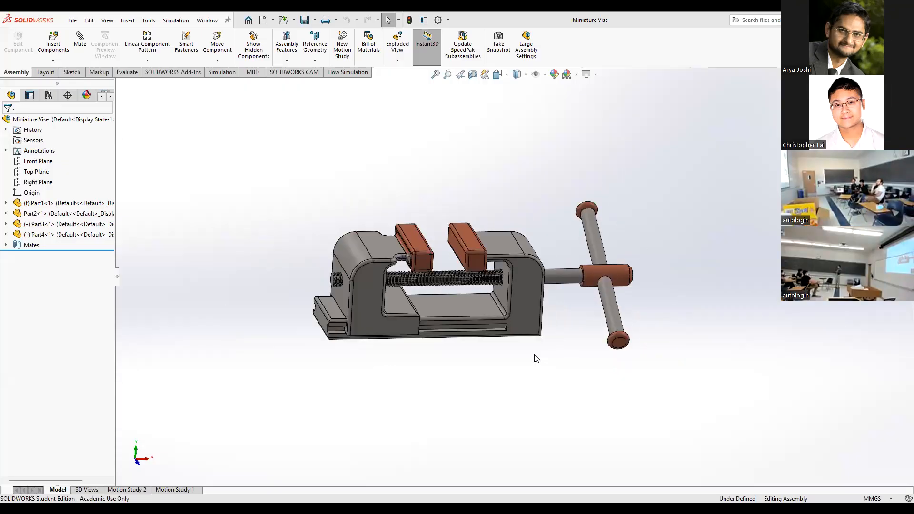
{"action": "scroll", "coordinate": [479, 309], "scroll_direction": "up", "scroll_amount": 2}
{"action": "scroll", "coordinate": [483, 310], "scroll_direction": "down", "scroll_amount": 4}
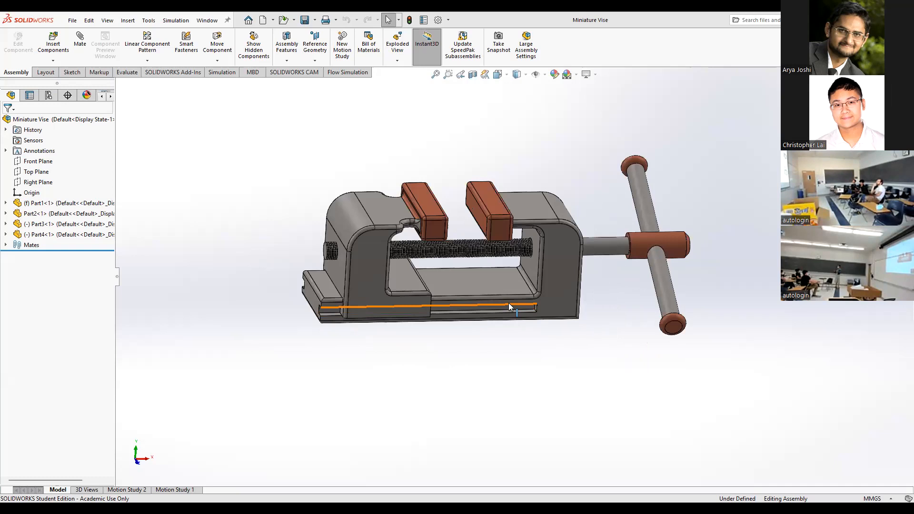
Step: Open Motion Study 2 of the vise and look over the assembly and its rotary motor timeline
{"action": "middle_click_drag", "start_coordinate": [498, 302], "coordinate": [452, 309]}
{"action": "left_click", "coordinate": [129, 491]}
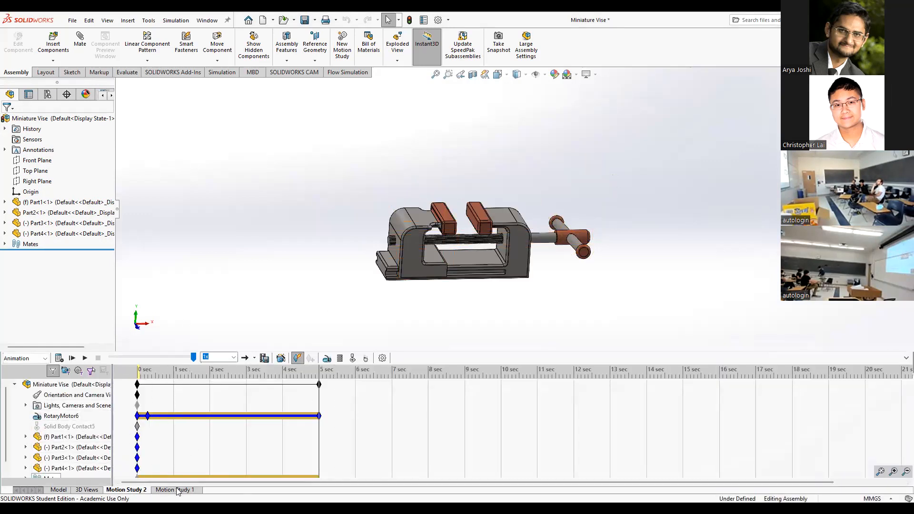
{"action": "scroll", "coordinate": [546, 301], "scroll_direction": "up", "scroll_amount": 3}
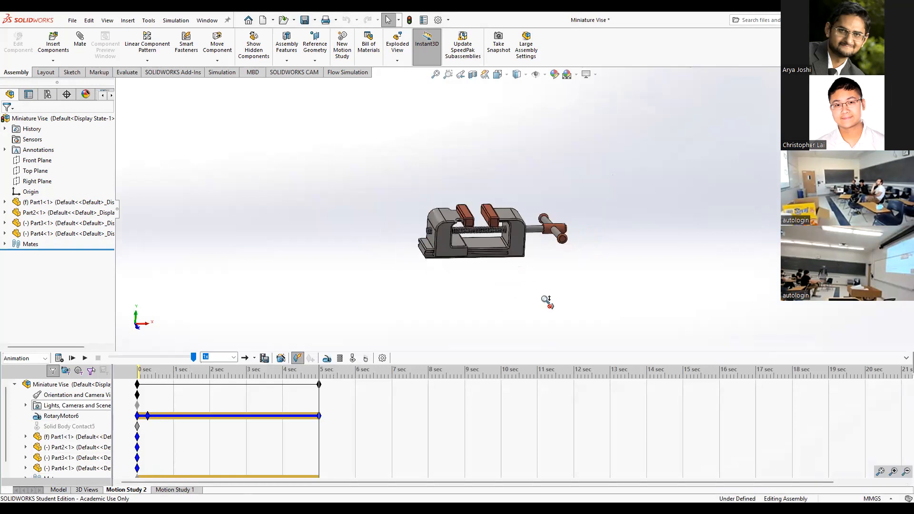
{"action": "scroll", "coordinate": [495, 136], "scroll_direction": "down", "scroll_amount": 2}
{"action": "scroll", "coordinate": [492, 138], "scroll_direction": "up", "scroll_amount": 2}
{"action": "scroll", "coordinate": [482, 309], "scroll_direction": "down", "scroll_amount": 4}
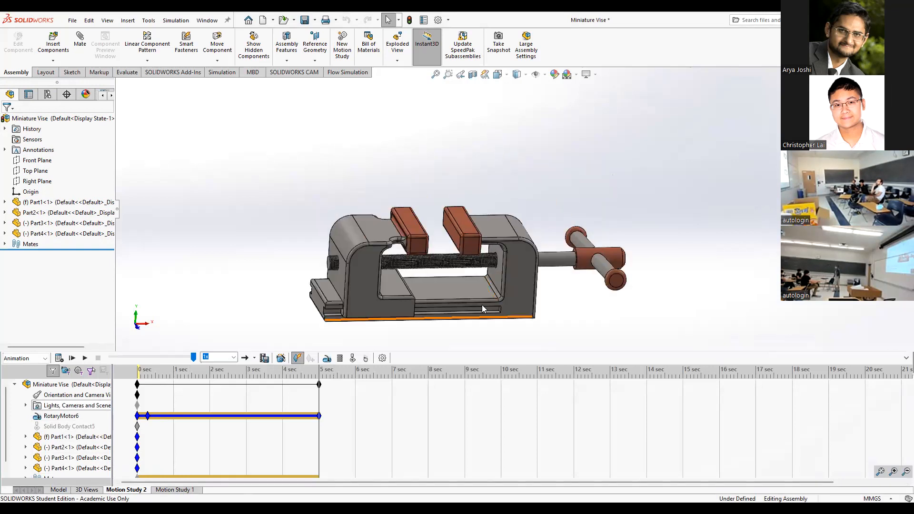
Step: Switch to Motion Study 1, check the available study types and load the SOLIDWORKS Motion add-in
{"action": "left_click", "coordinate": [180, 492]}
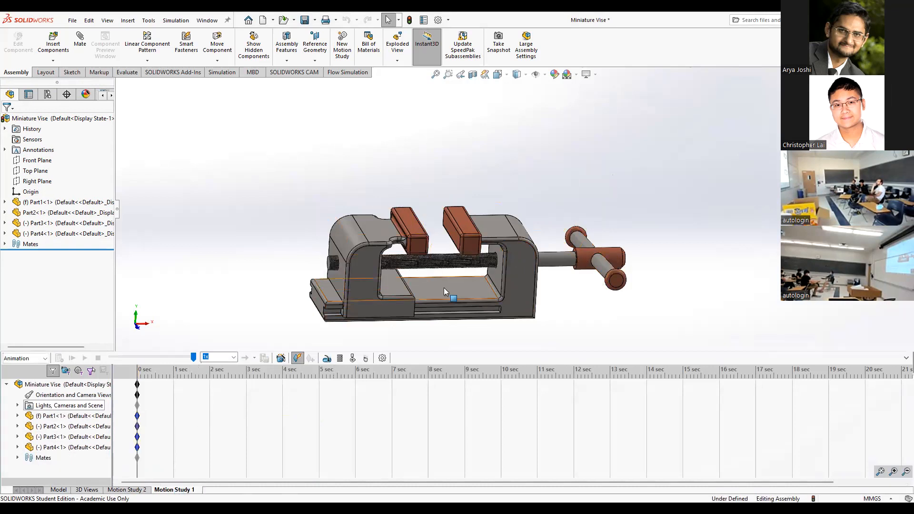
{"action": "middle_click_drag", "start_coordinate": [504, 296], "coordinate": [418, 341]}
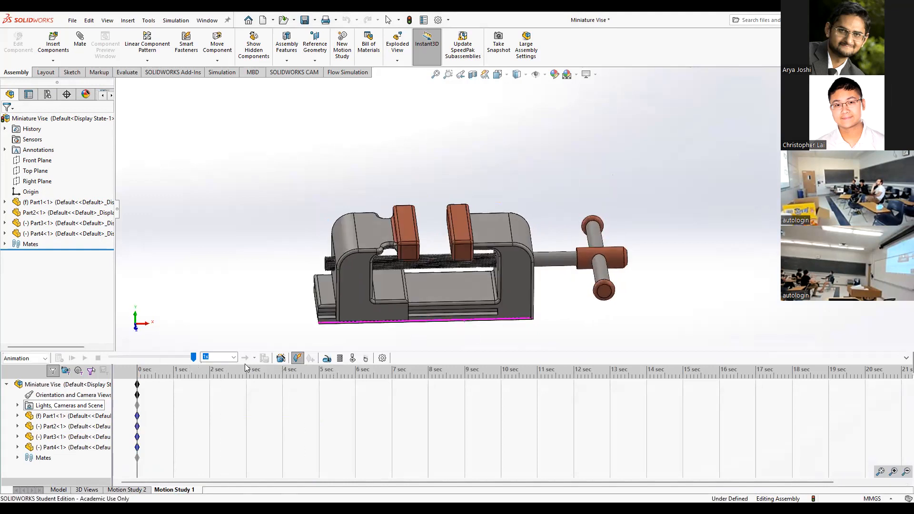
{"action": "left_click", "coordinate": [213, 362]}
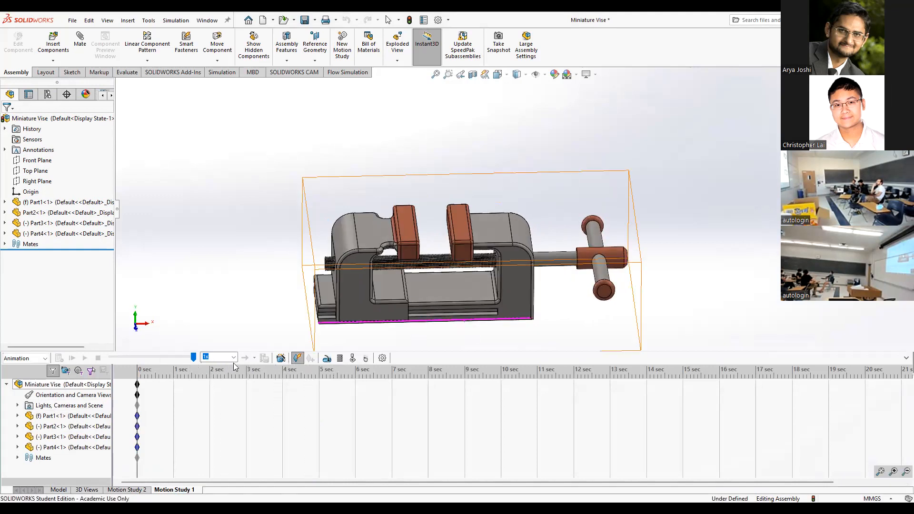
{"action": "left_click", "coordinate": [36, 358]}
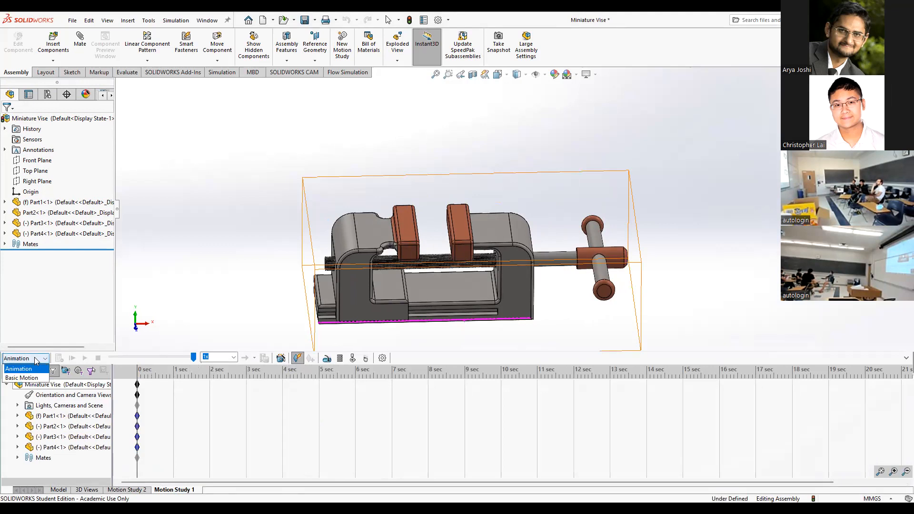
{"action": "left_click", "coordinate": [216, 73]}
{"action": "left_click", "coordinate": [191, 72]}
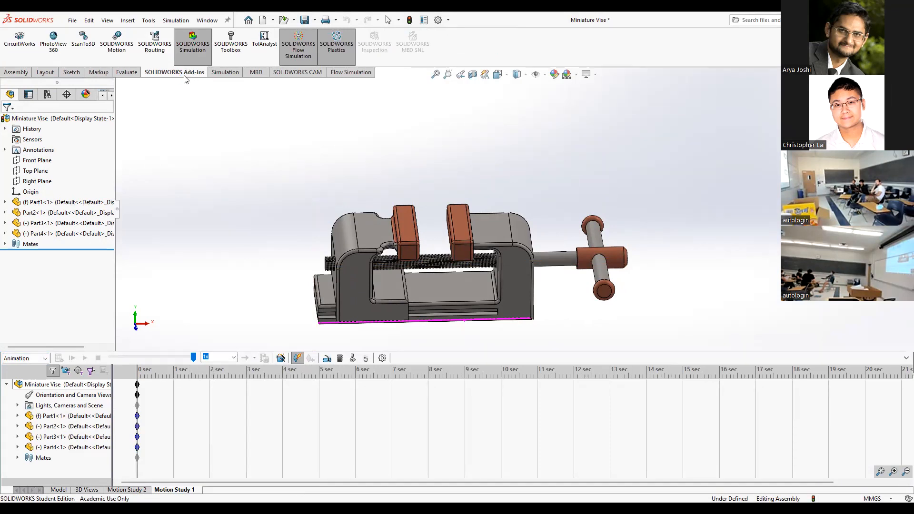
{"action": "left_click", "coordinate": [122, 50]}
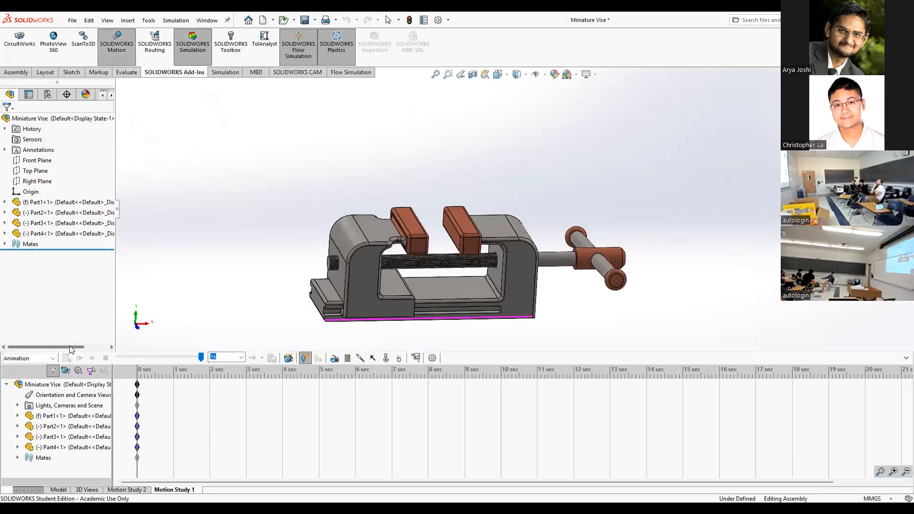
Step: Set the study type to Motion Analysis and inspect the vise's jaws, screw and handle from several angles
{"action": "left_click", "coordinate": [44, 361]}
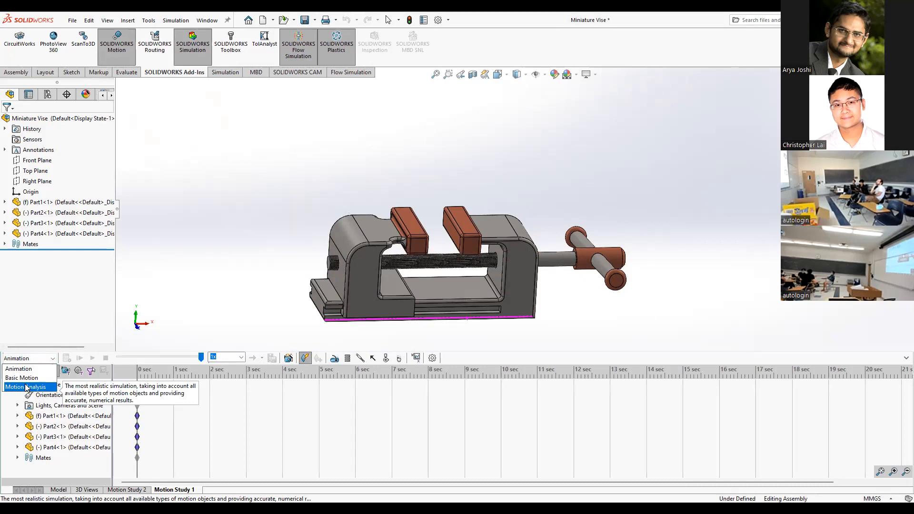
{"action": "left_click", "coordinate": [27, 387]}
{"action": "scroll", "coordinate": [567, 222], "scroll_direction": "down", "scroll_amount": 2}
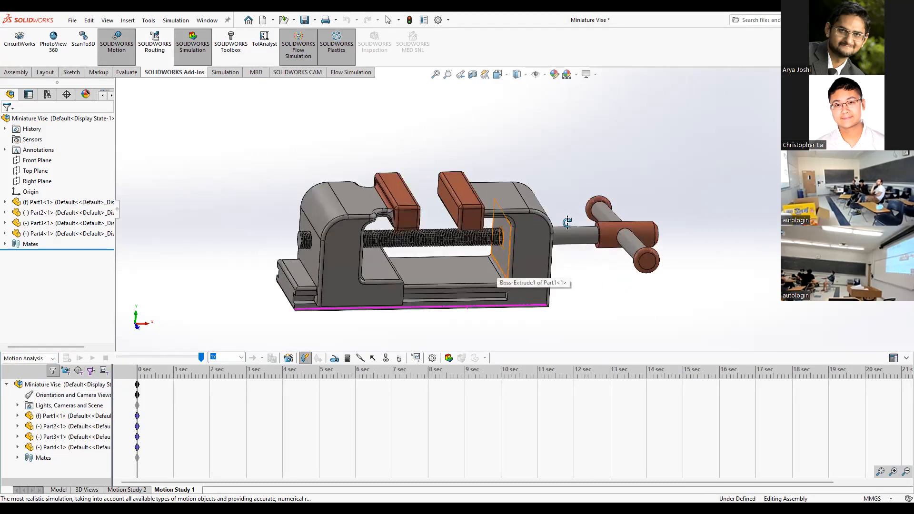
{"action": "middle_click_drag", "start_coordinate": [516, 273], "coordinate": [559, 261]}
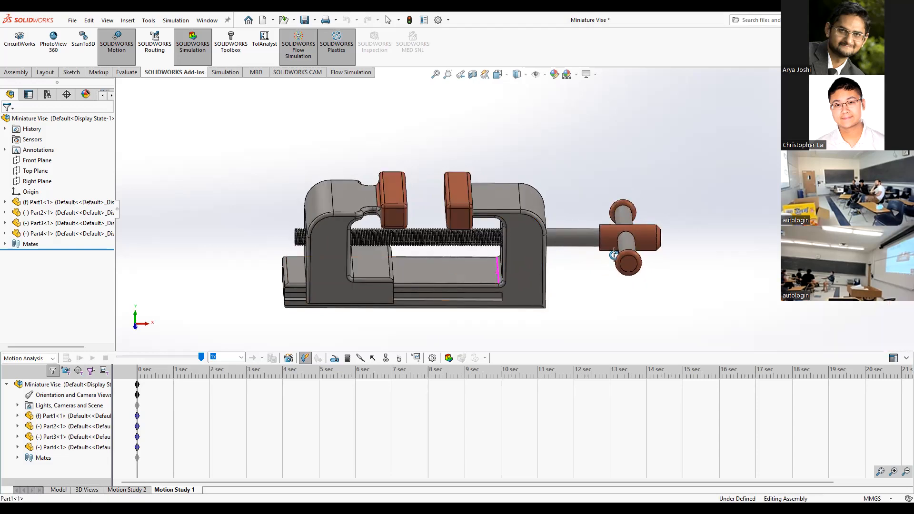
{"action": "middle_click_drag", "start_coordinate": [690, 313], "coordinate": [659, 328]}
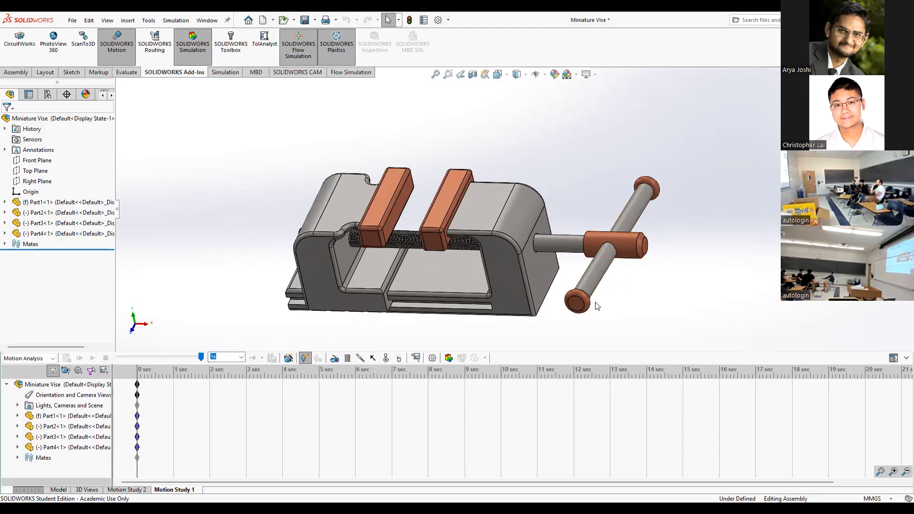
{"action": "left_click", "coordinate": [576, 224]}
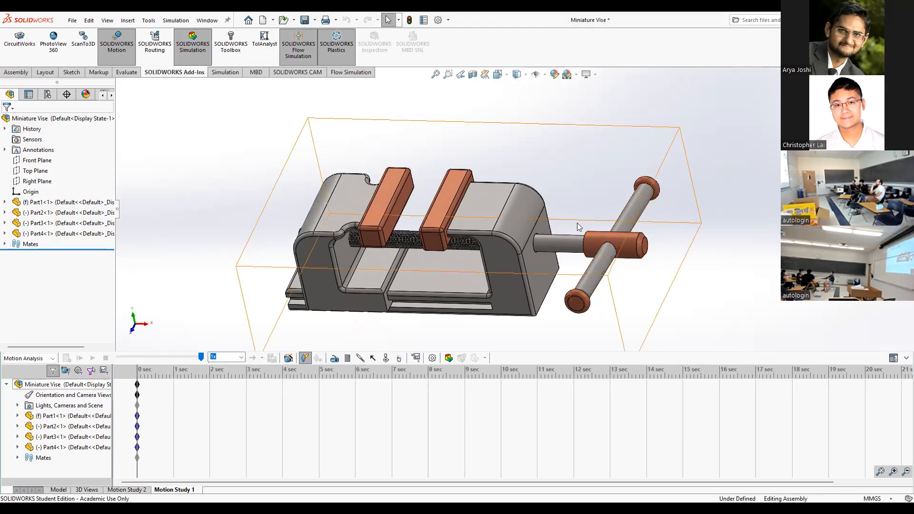
{"action": "middle_click_drag", "start_coordinate": [605, 257], "coordinate": [583, 271]}
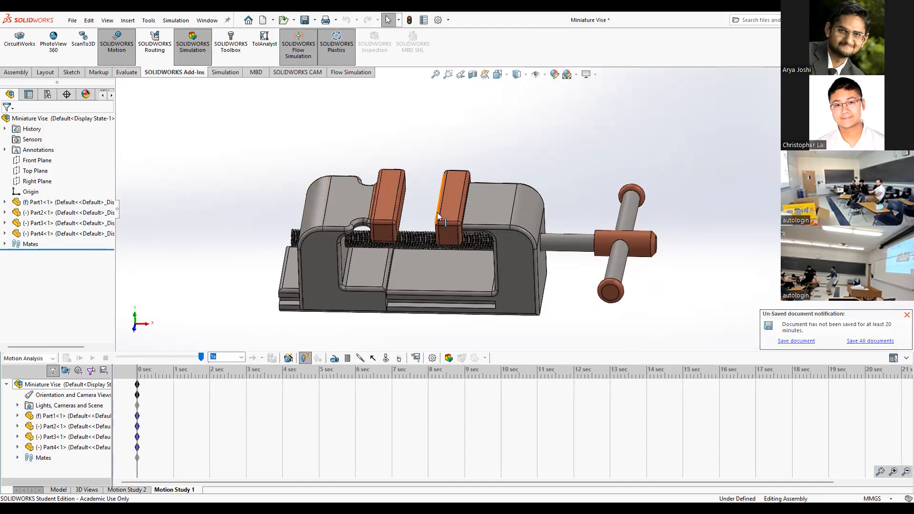
{"action": "mouse_move", "coordinate": [424, 321]}
{"action": "middle_mouse_down"}
{"action": "mouse_move", "coordinate": [421, 276]}
{"action": "mouse_move", "coordinate": [431, 260]}
{"action": "mouse_move", "coordinate": [410, 291]}
{"action": "mouse_move", "coordinate": [428, 316]}
{"action": "middle_mouse_up"}
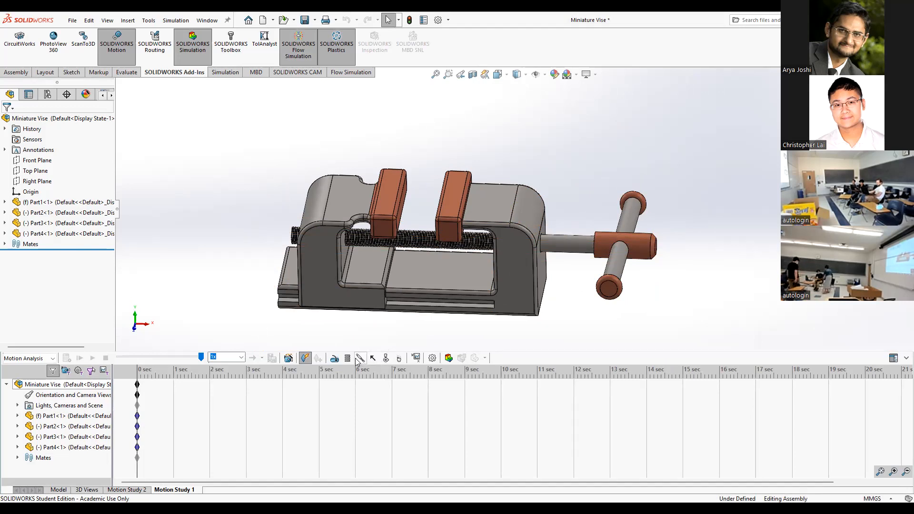
Step: Start a rotary motor on the cylindrical hub face of the vise handle and check its rotation direction
{"action": "left_click", "coordinate": [334, 361]}
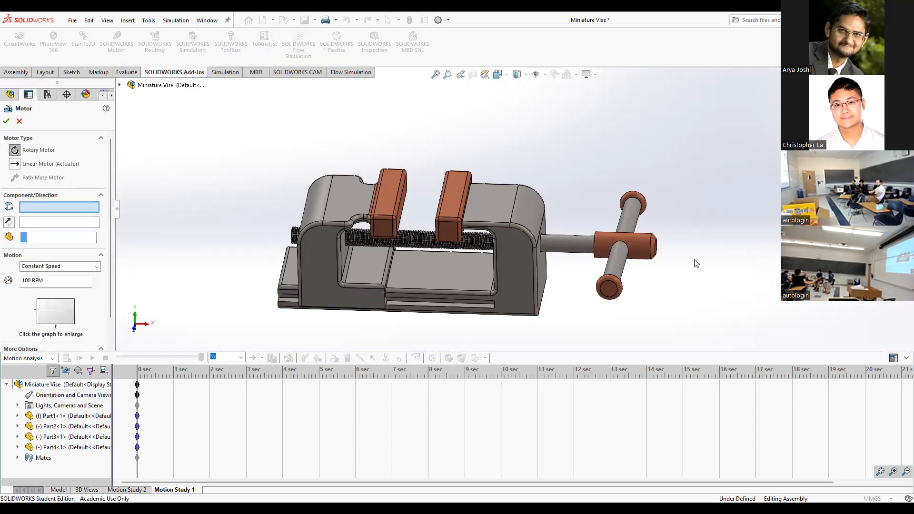
{"action": "middle_click_drag", "start_coordinate": [639, 295], "coordinate": [598, 309]}
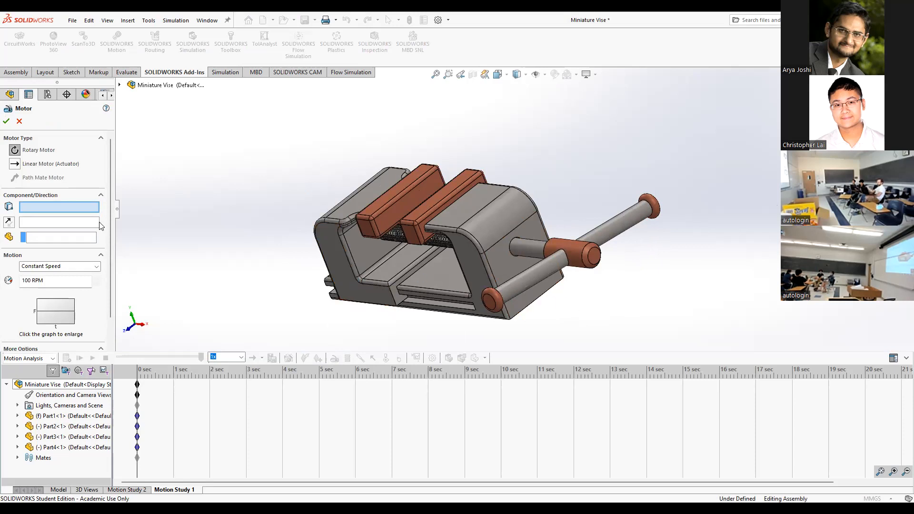
{"action": "left_click", "coordinate": [573, 246]}
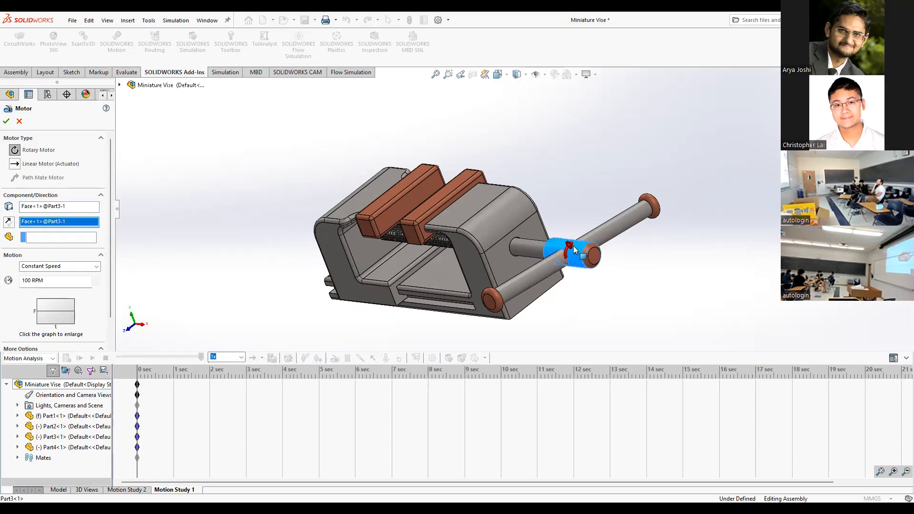
{"action": "middle_click_drag", "start_coordinate": [555, 307], "coordinate": [548, 224]}
{"action": "scroll", "coordinate": [548, 222], "scroll_direction": "down", "scroll_amount": 3}
{"action": "scroll", "coordinate": [548, 221], "scroll_direction": "down", "scroll_amount": 2}
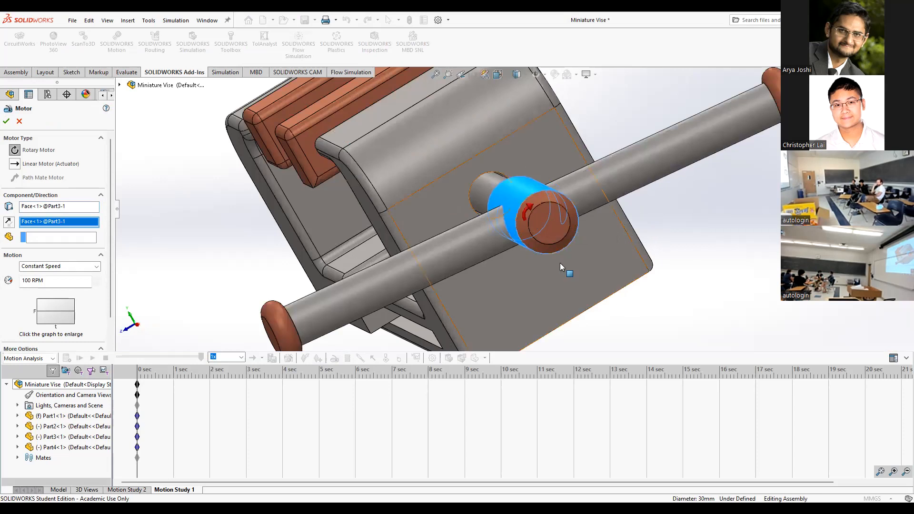
{"action": "scroll", "coordinate": [571, 267], "scroll_direction": "up", "scroll_amount": 5}
{"action": "middle_click_drag", "start_coordinate": [633, 287], "coordinate": [614, 182]}
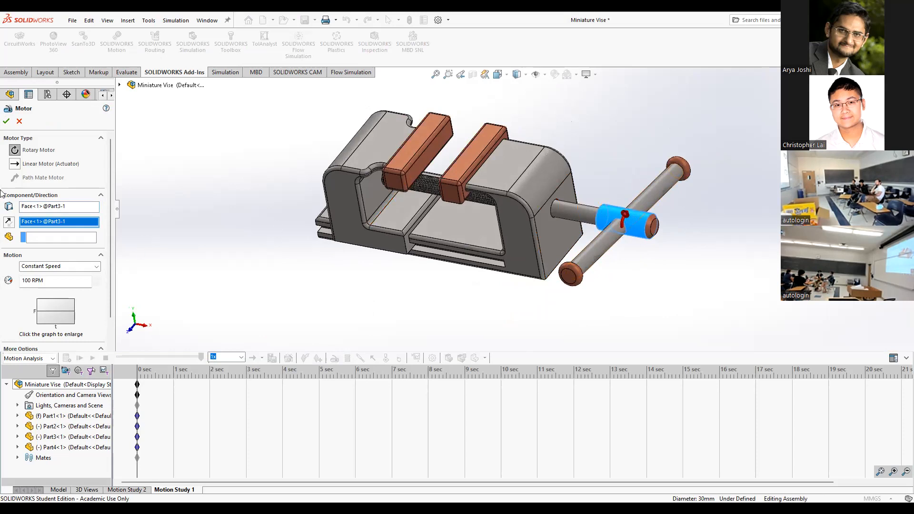
Step: Try the Oscillating motion, return the motor to Constant Speed at 100 RPM and accept it
{"action": "left_click", "coordinate": [39, 268]}
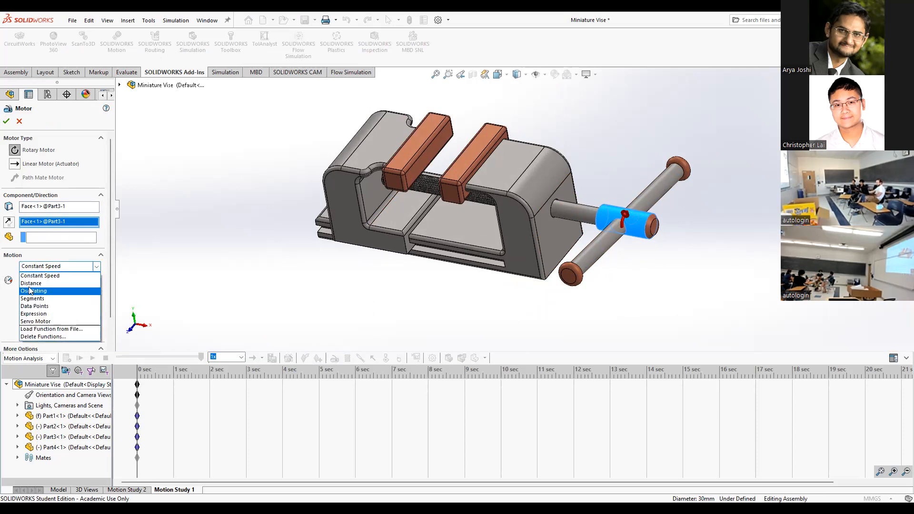
{"action": "left_click", "coordinate": [32, 291]}
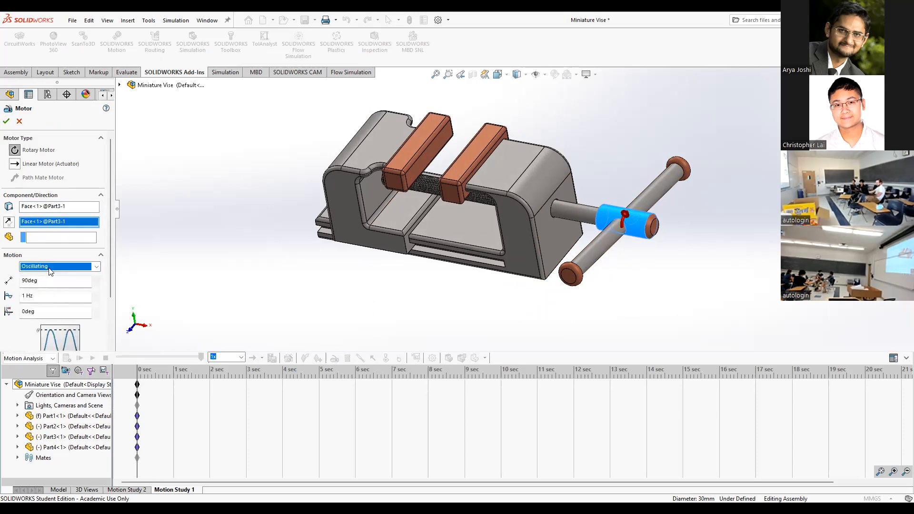
{"action": "left_click", "coordinate": [51, 270]}
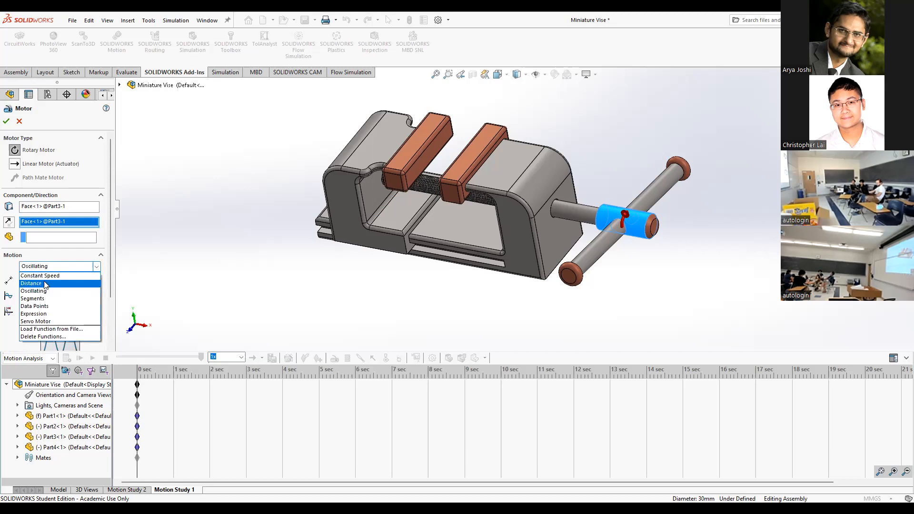
{"action": "left_click", "coordinate": [46, 276]}
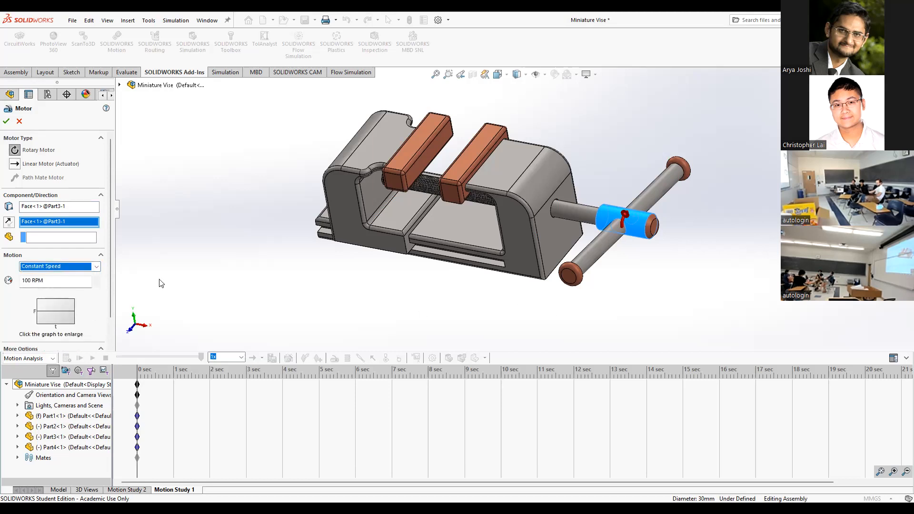
{"action": "left_click", "coordinate": [6, 123]}
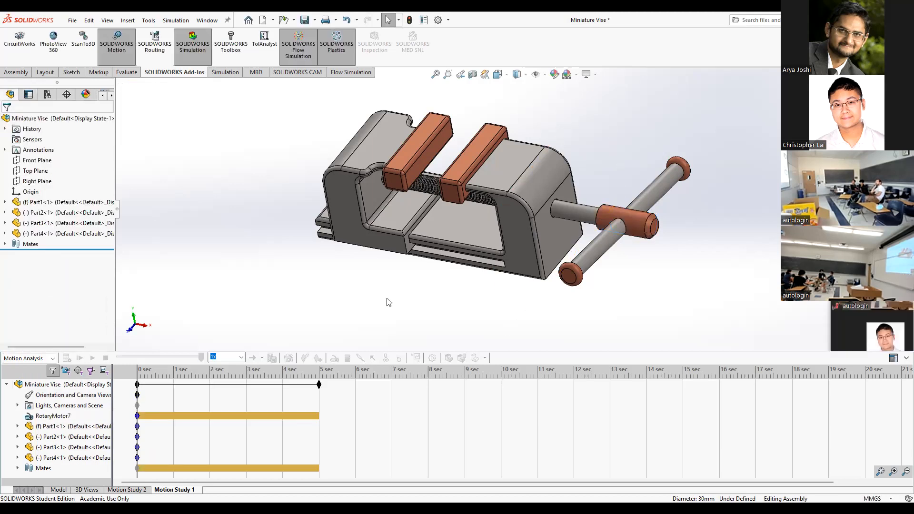
Step: Review the assembly's mates and check Motion Study 2 before returning to Motion Study 1
{"action": "middle_click_drag", "start_coordinate": [408, 303], "coordinate": [459, 125]}
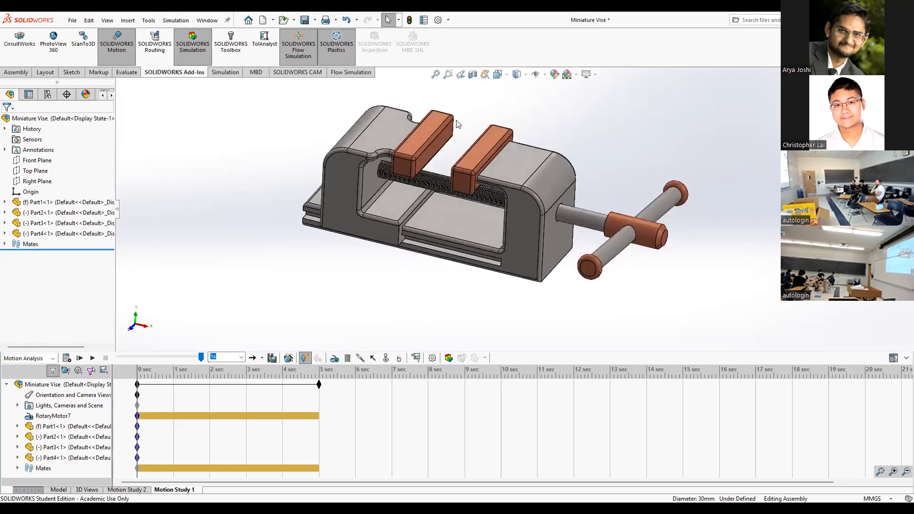
{"action": "scroll", "coordinate": [447, 155], "scroll_direction": "down", "scroll_amount": 3}
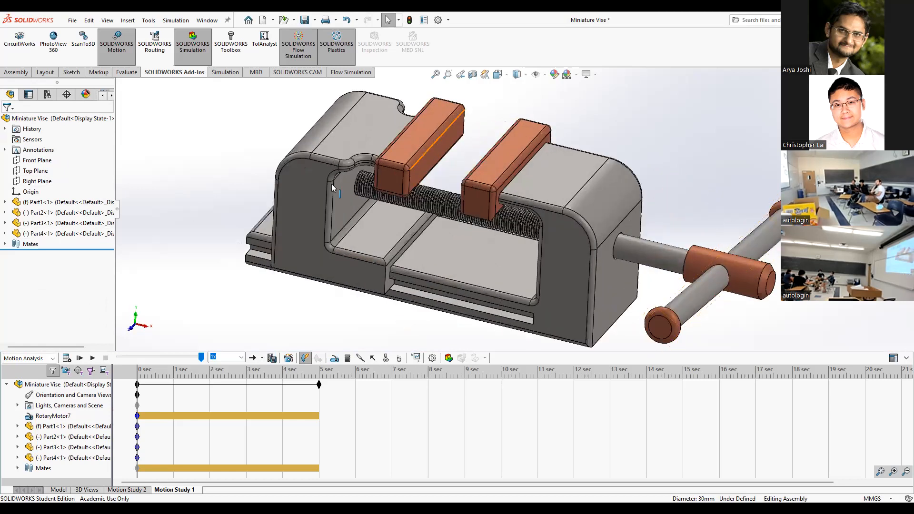
{"action": "left_click", "coordinate": [5, 245]}
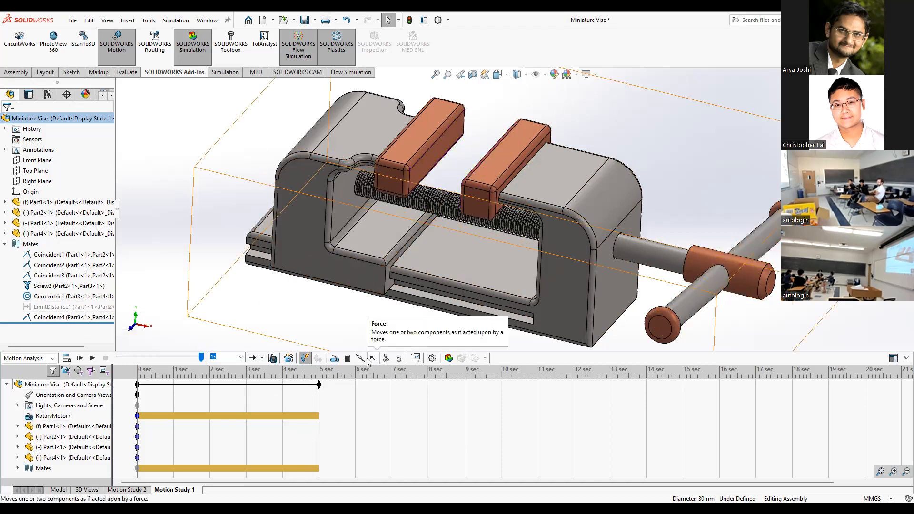
{"action": "left_click", "coordinate": [127, 490]}
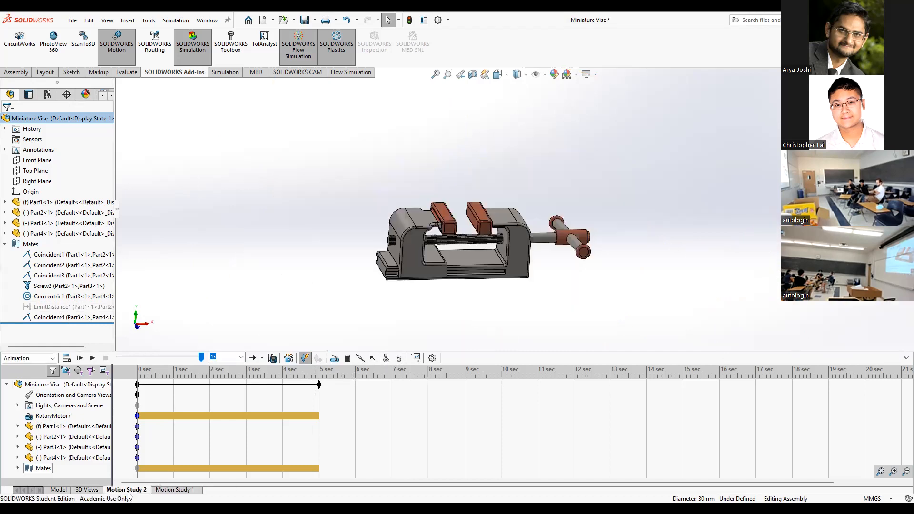
{"action": "left_click", "coordinate": [173, 490]}
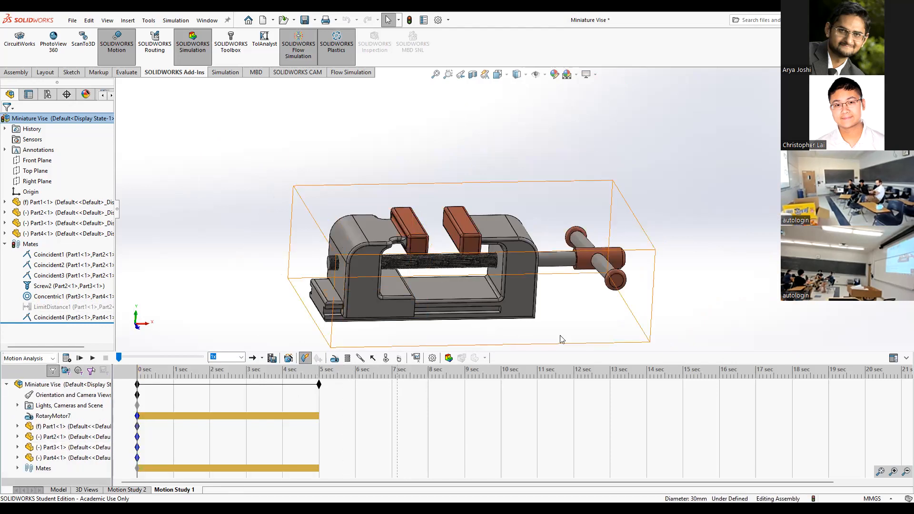
{"action": "scroll", "coordinate": [541, 264], "scroll_direction": "down", "scroll_amount": 3}
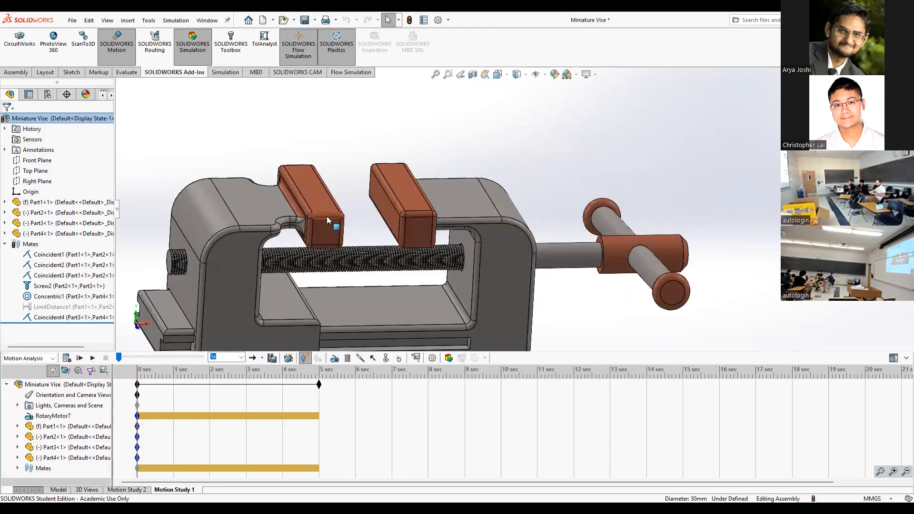
{"action": "middle_click_drag", "start_coordinate": [380, 246], "coordinate": [324, 216]}
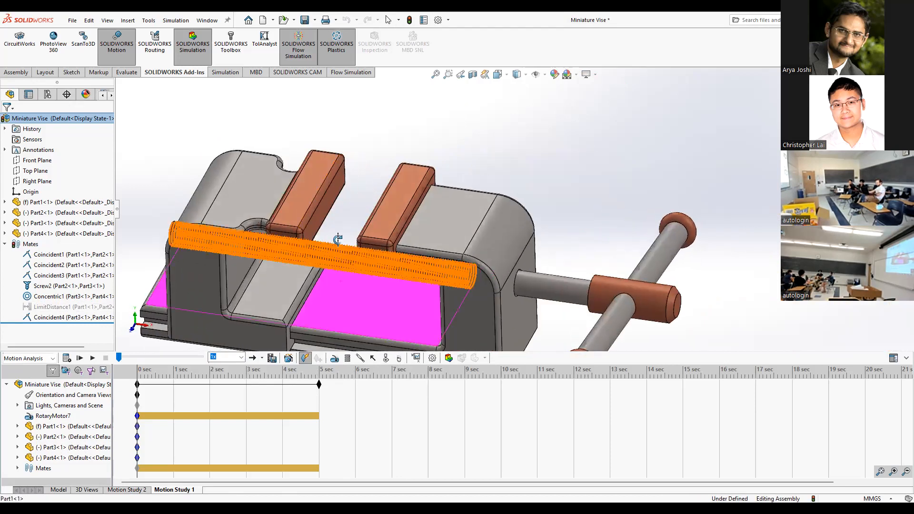
{"action": "left_click", "coordinate": [432, 169]}
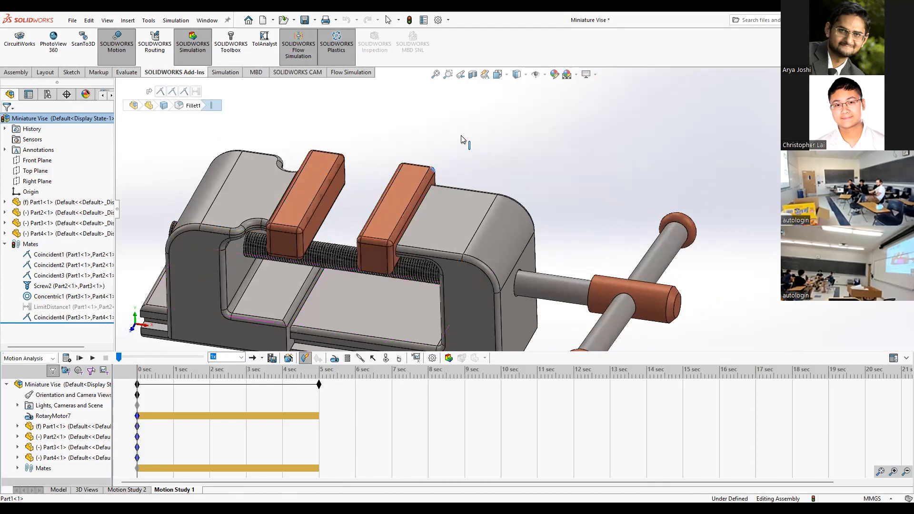
{"action": "right_click", "coordinate": [318, 201]}
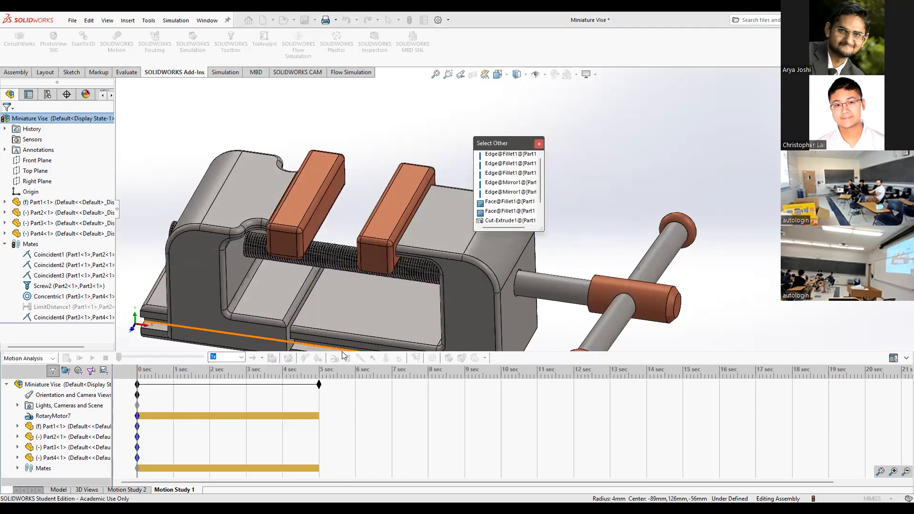
{"action": "left_click", "coordinate": [649, 214]}
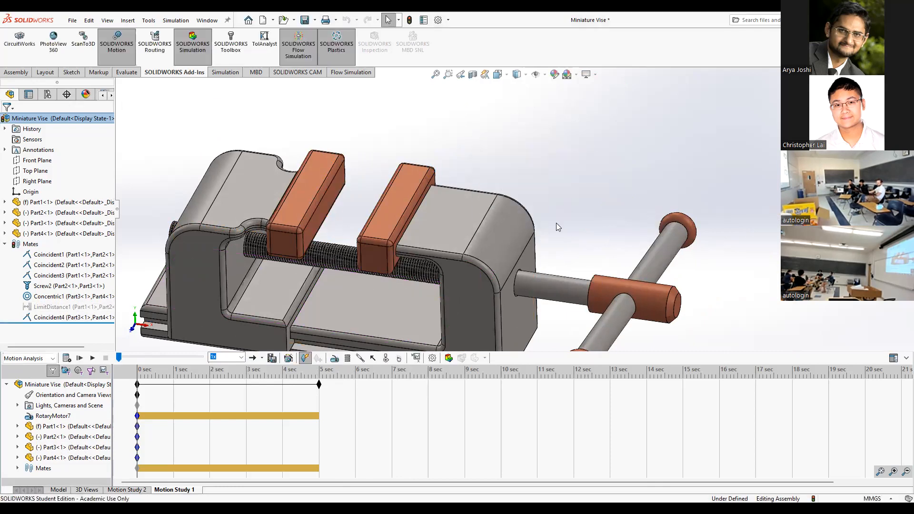
Step: Add a solid body contact between the vise's movable jaw body (Part2) and its fixed base (Part1), keeping Acrylic for both materials
{"action": "left_click", "coordinate": [387, 359]}
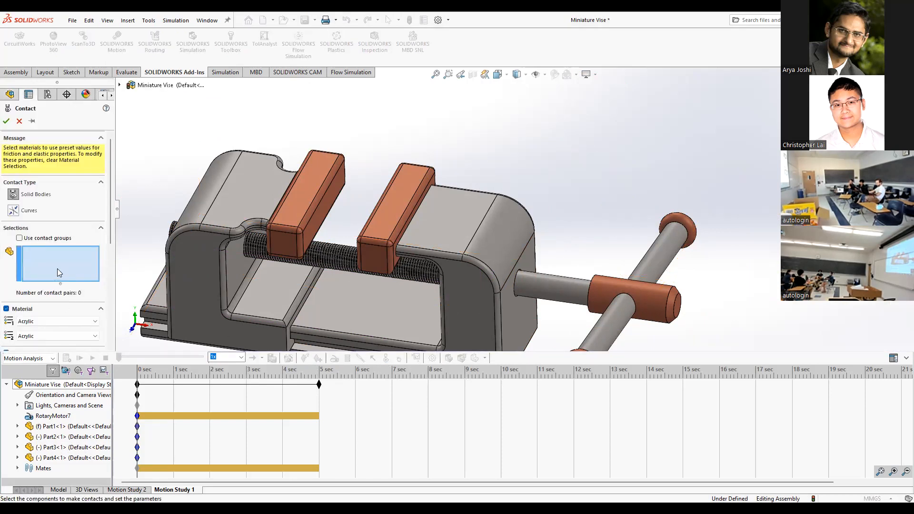
{"action": "left_click", "coordinate": [311, 231]}
{"action": "middle_click_drag", "start_coordinate": [311, 232], "coordinate": [408, 228]}
{"action": "left_click", "coordinate": [406, 230]}
{"action": "middle_click_drag", "start_coordinate": [481, 270], "coordinate": [456, 257]}
{"action": "scroll", "coordinate": [483, 282], "scroll_direction": "up", "scroll_amount": 3}
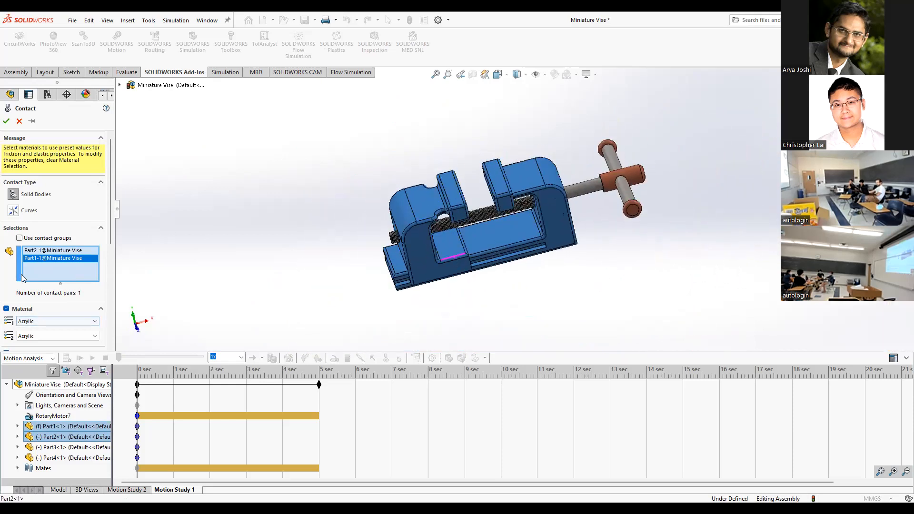
{"action": "left_click", "coordinate": [6, 120]}
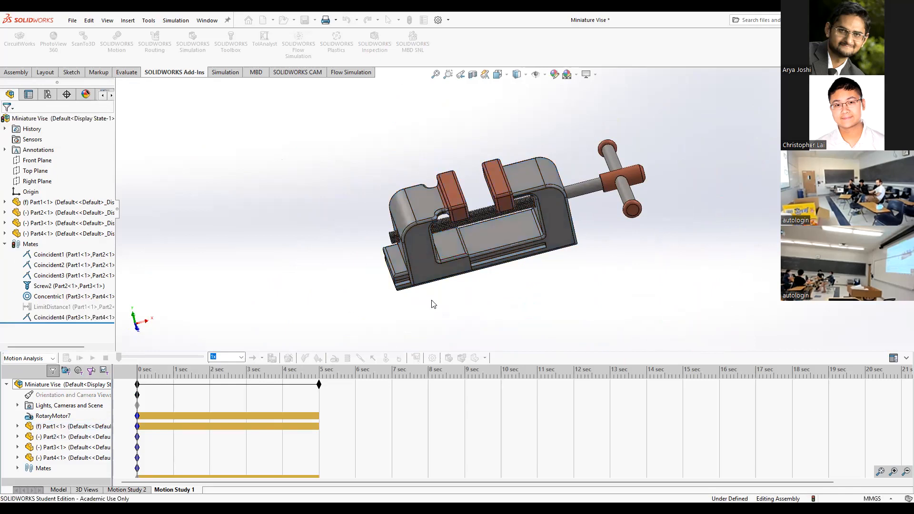
Step: Reopen the rotary motor's definition on the handle hub, check its motion settings and accept it
{"action": "scroll", "coordinate": [467, 216], "scroll_direction": "down", "scroll_amount": 3}
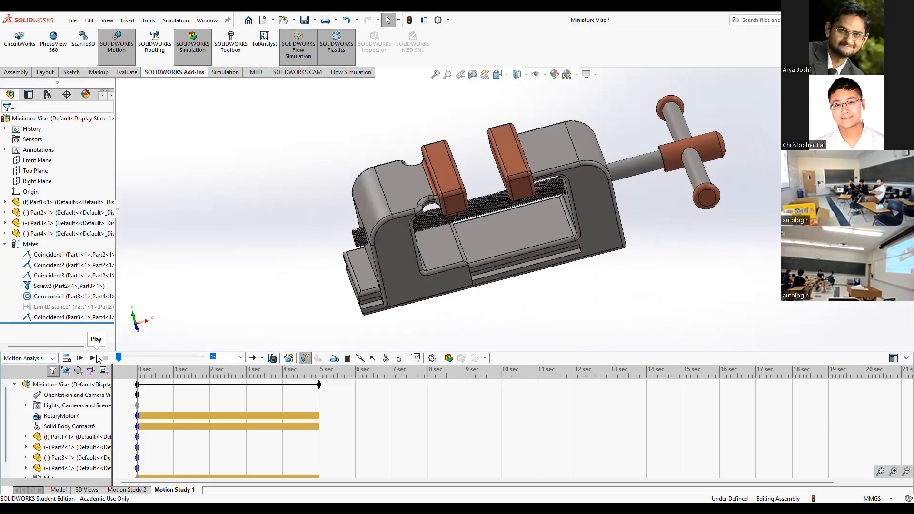
{"action": "right_click", "coordinate": [67, 419]}
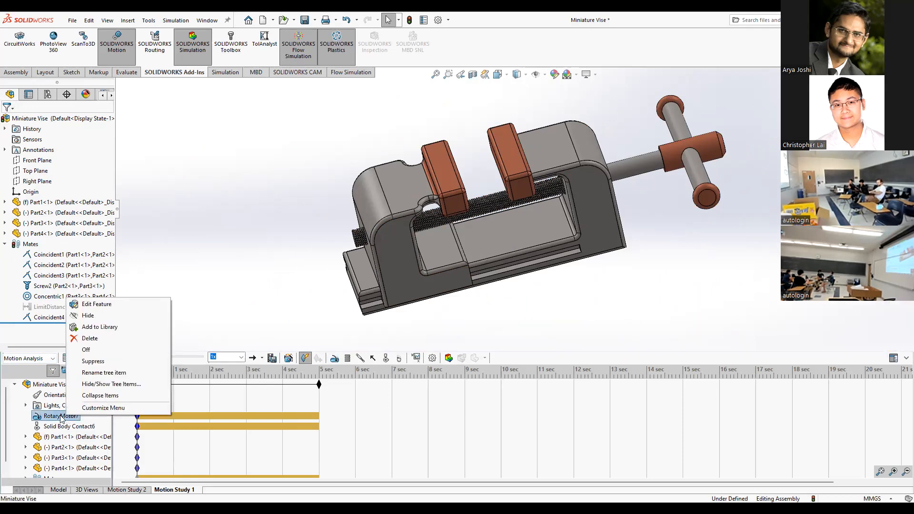
{"action": "left_click", "coordinate": [96, 305]}
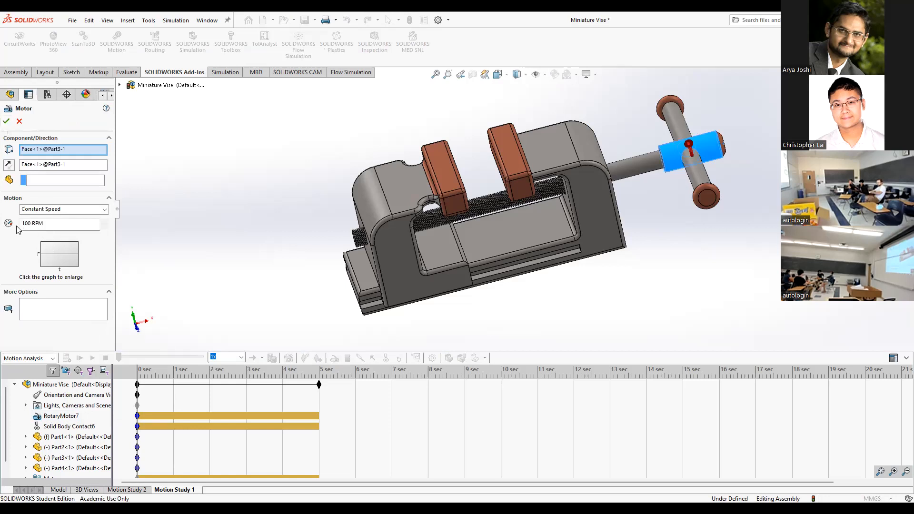
{"action": "left_click", "coordinate": [6, 121]}
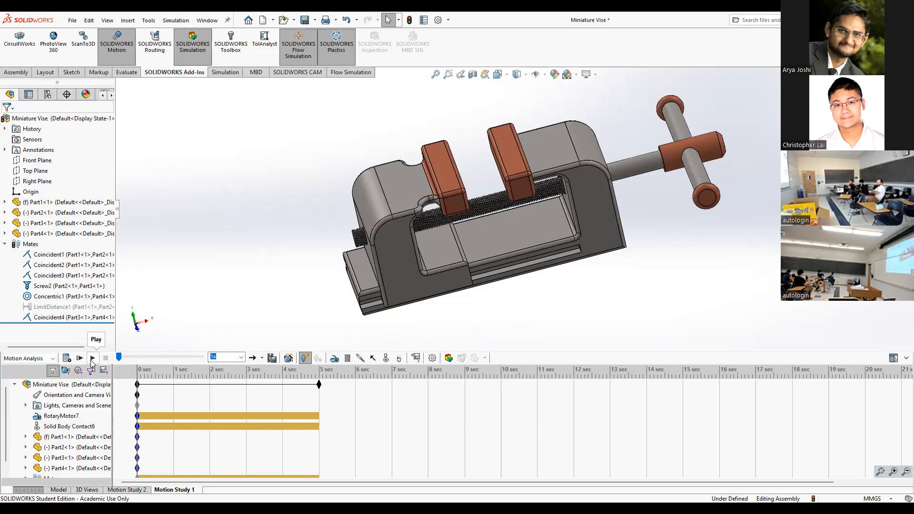
Step: Calculate Motion Study 1 and examine how the jaws, screw and handle move
{"action": "left_click", "coordinate": [67, 358]}
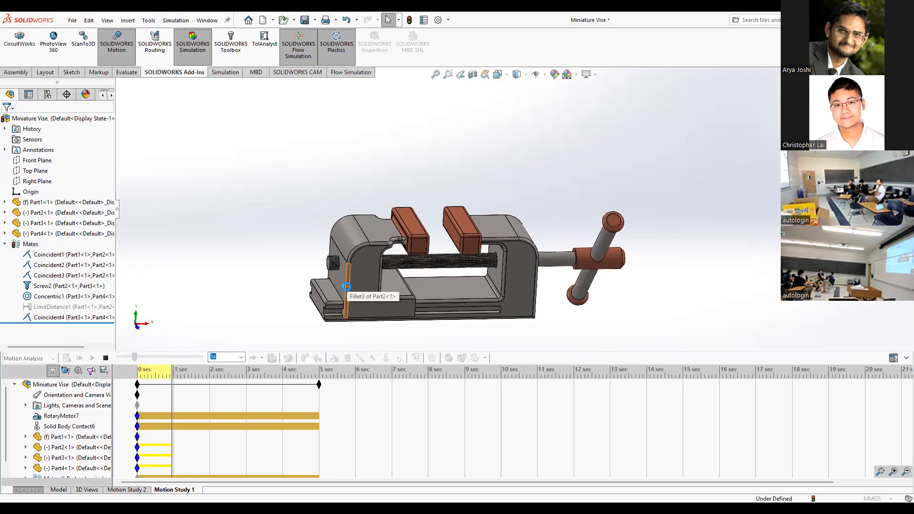
{"action": "scroll", "coordinate": [441, 259], "scroll_direction": "down", "scroll_amount": 3}
{"action": "scroll", "coordinate": [440, 260], "scroll_direction": "down", "scroll_amount": 5}
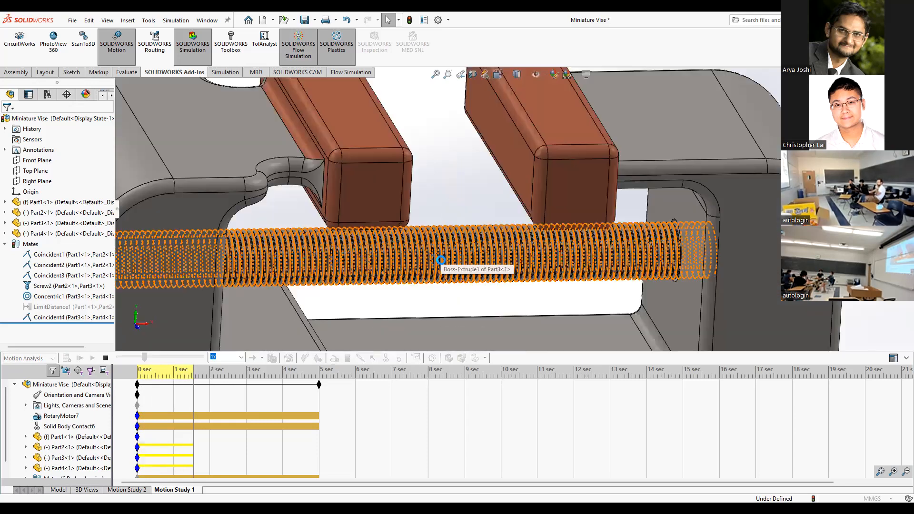
{"action": "scroll", "coordinate": [505, 181], "scroll_direction": "up", "scroll_amount": 5}
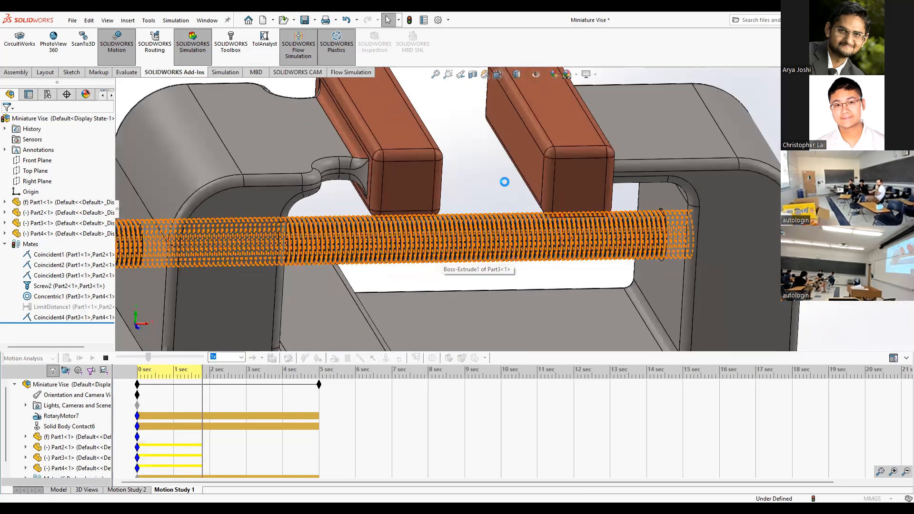
{"action": "scroll", "coordinate": [504, 181], "scroll_direction": "up", "scroll_amount": 2}
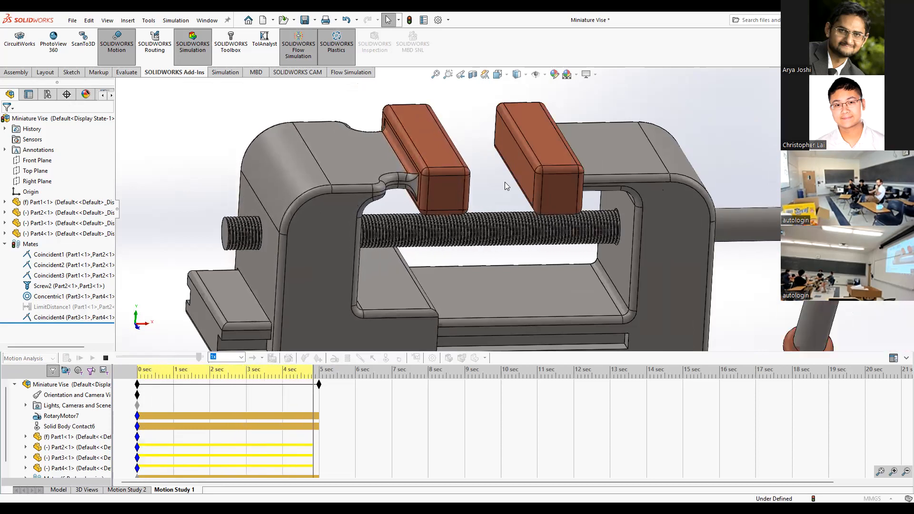
{"action": "scroll", "coordinate": [505, 194], "scroll_direction": "up", "scroll_amount": 3}
{"action": "scroll", "coordinate": [495, 214], "scroll_direction": "down", "scroll_amount": 3}
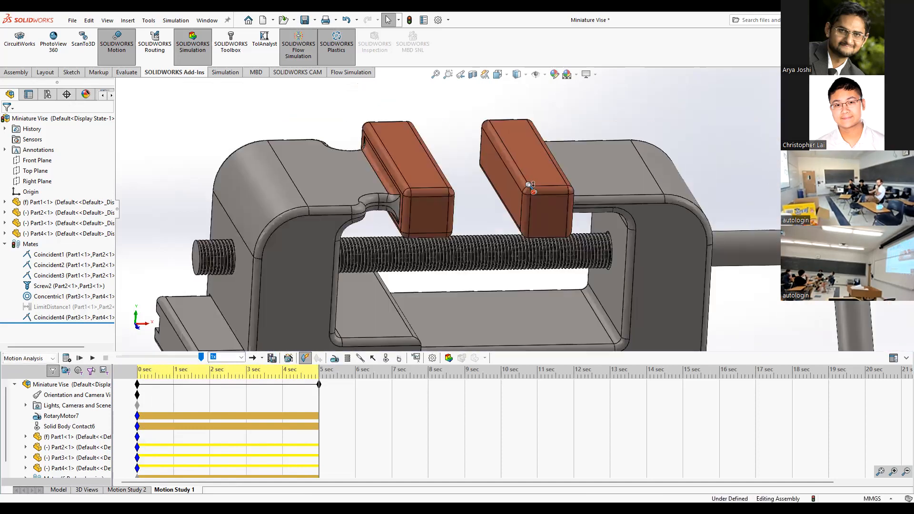
{"action": "scroll", "coordinate": [485, 236], "scroll_direction": "up", "scroll_amount": 3}
{"action": "scroll", "coordinate": [481, 260], "scroll_direction": "up", "scroll_amount": 5}
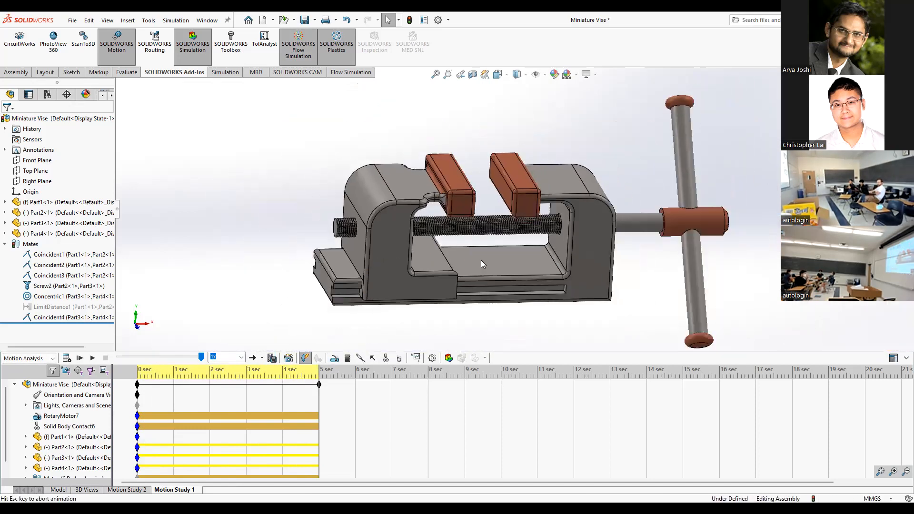
{"action": "scroll", "coordinate": [481, 205], "scroll_direction": "down", "scroll_amount": 1}
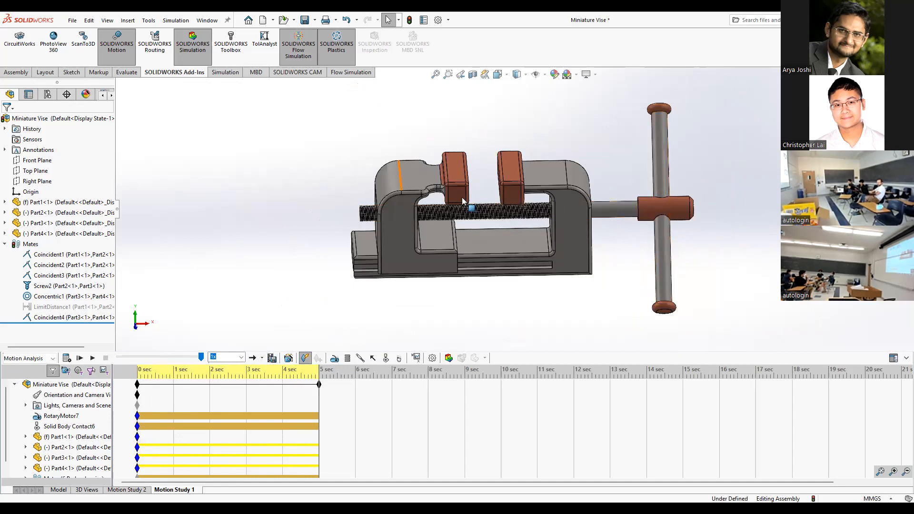
{"action": "scroll", "coordinate": [515, 171], "scroll_direction": "down", "scroll_amount": 3}
{"action": "scroll", "coordinate": [515, 171], "scroll_direction": "down", "scroll_amount": 1}
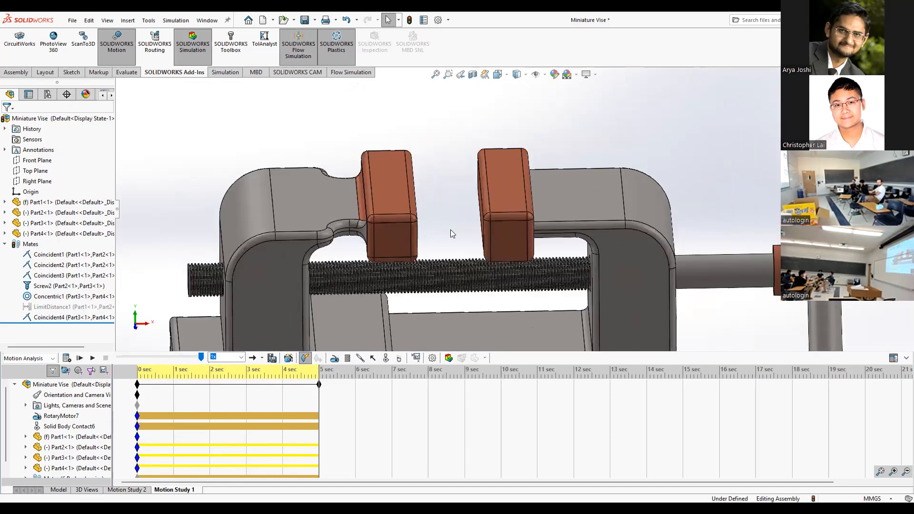
{"action": "scroll", "coordinate": [449, 232], "scroll_direction": "up", "scroll_amount": 3}
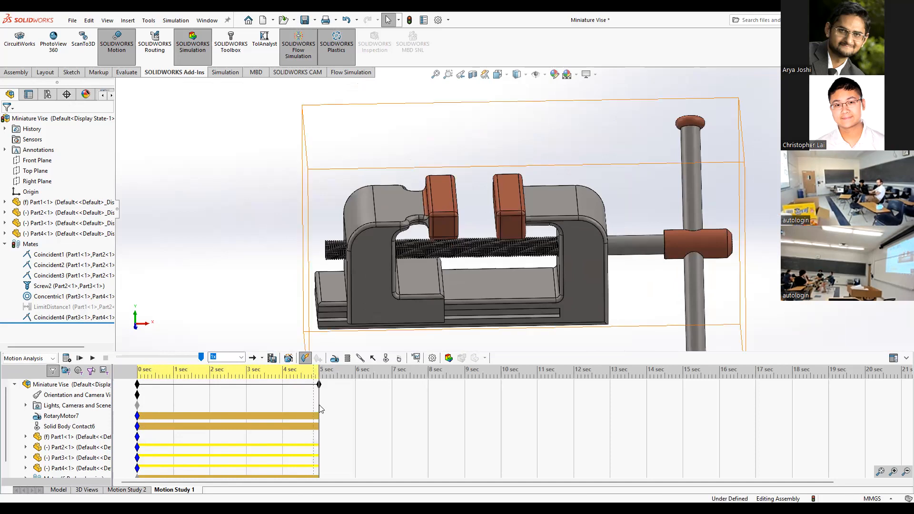
Step: Move the time bar to 10 seconds, recalculate the motion study and check the jaws
{"action": "left_click_drag", "start_coordinate": [319, 397], "coordinate": [500, 394]}
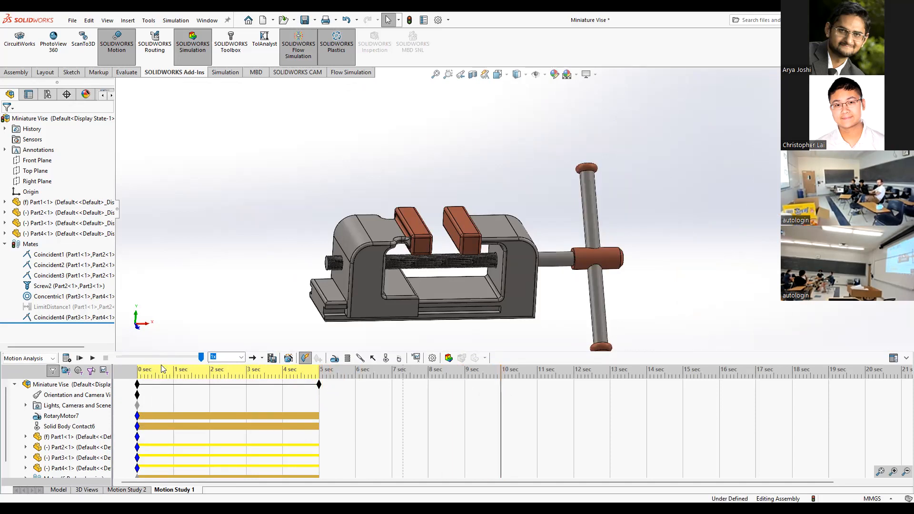
{"action": "left_click", "coordinate": [66, 358]}
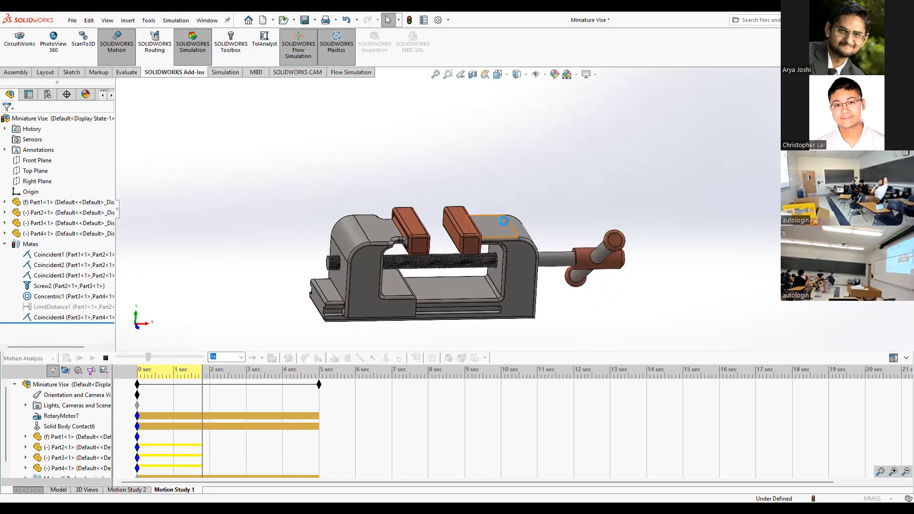
{"action": "scroll", "coordinate": [388, 238], "scroll_direction": "down", "scroll_amount": 3}
{"action": "scroll", "coordinate": [397, 294], "scroll_direction": "up", "scroll_amount": 1}
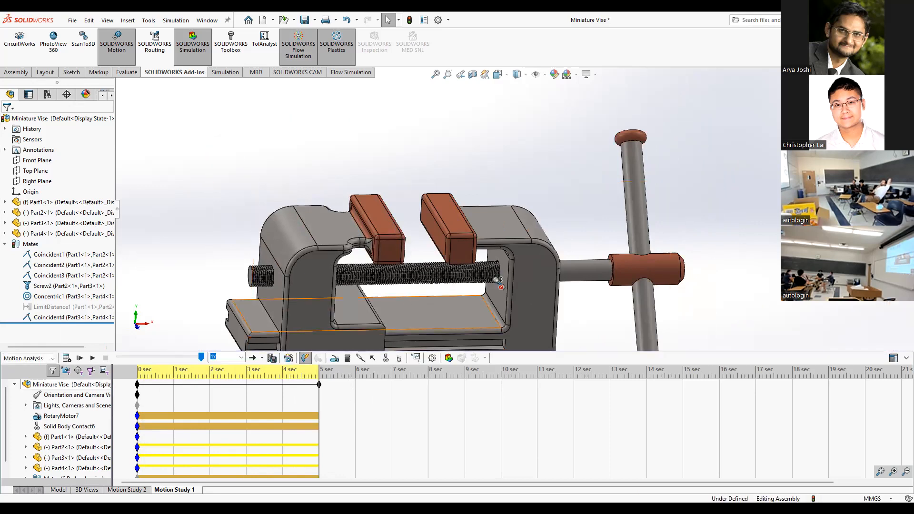
{"action": "scroll", "coordinate": [512, 283], "scroll_direction": "up", "scroll_amount": 4}
{"action": "scroll", "coordinate": [514, 282], "scroll_direction": "down", "scroll_amount": 3}
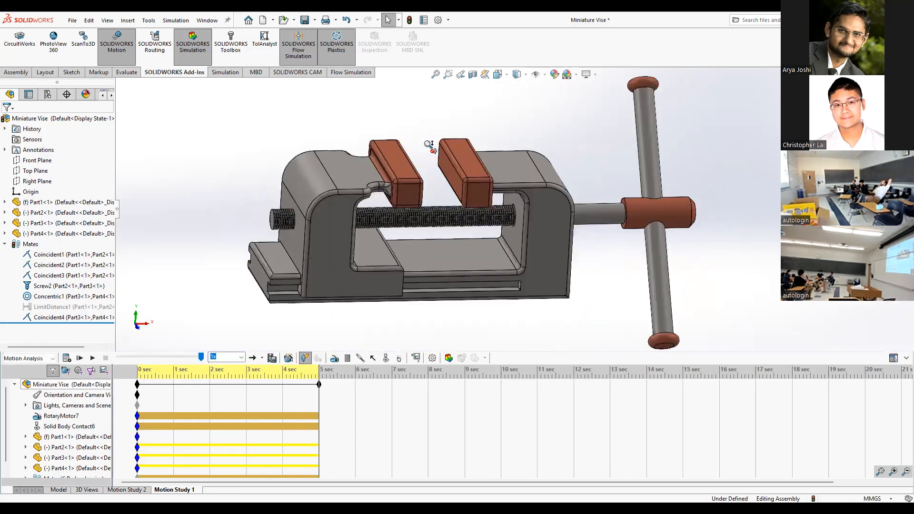
{"action": "scroll", "coordinate": [428, 145], "scroll_direction": "down", "scroll_amount": 3}
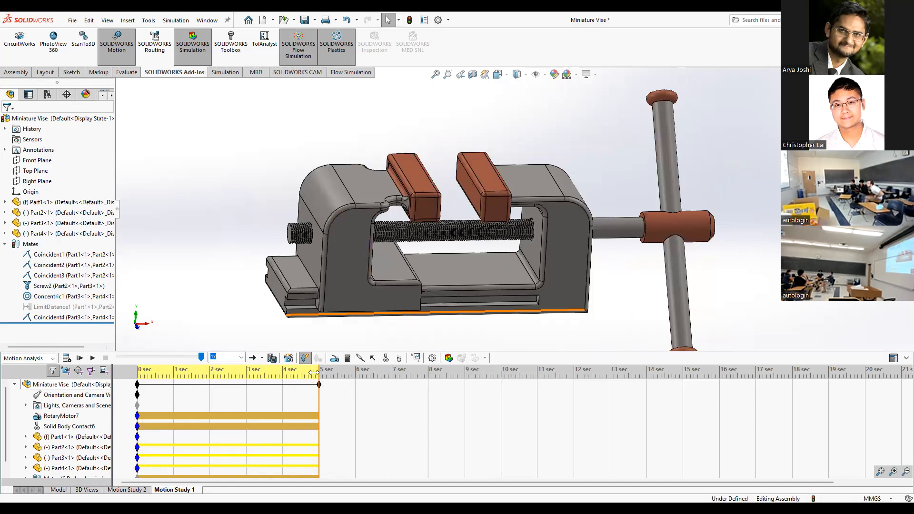
Step: Extend the motion study to 10 seconds by moving the assembly's end key, and set the current time to 10 seconds
{"action": "left_click", "coordinate": [325, 389]}
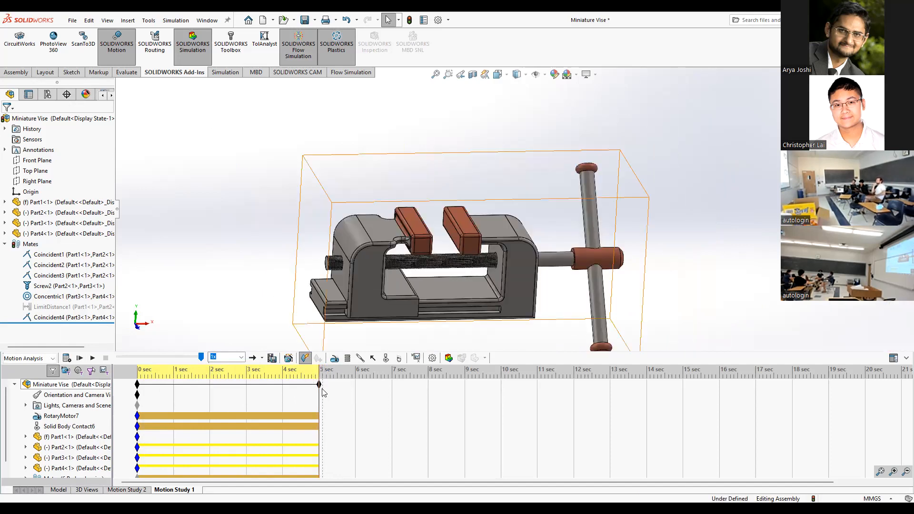
{"action": "left_click_drag", "start_coordinate": [319, 383], "coordinate": [501, 396]}
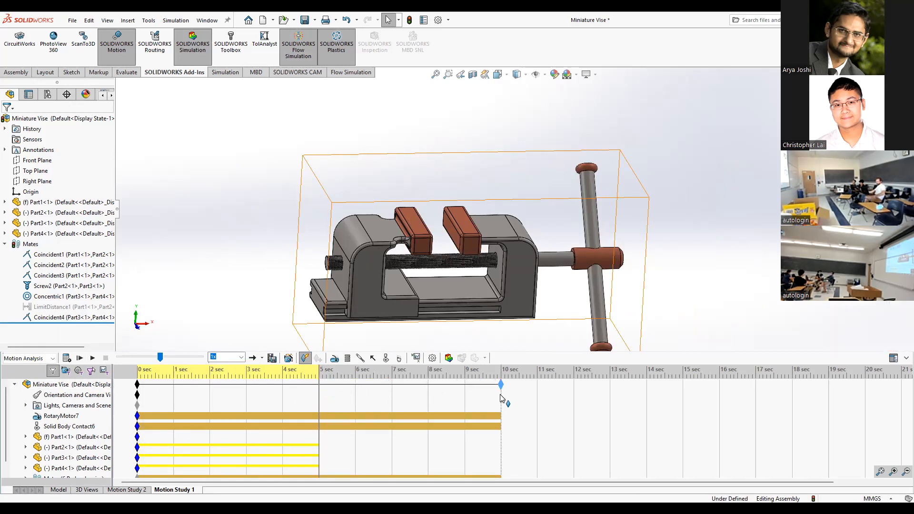
{"action": "left_click_drag", "start_coordinate": [319, 381], "coordinate": [501, 385]}
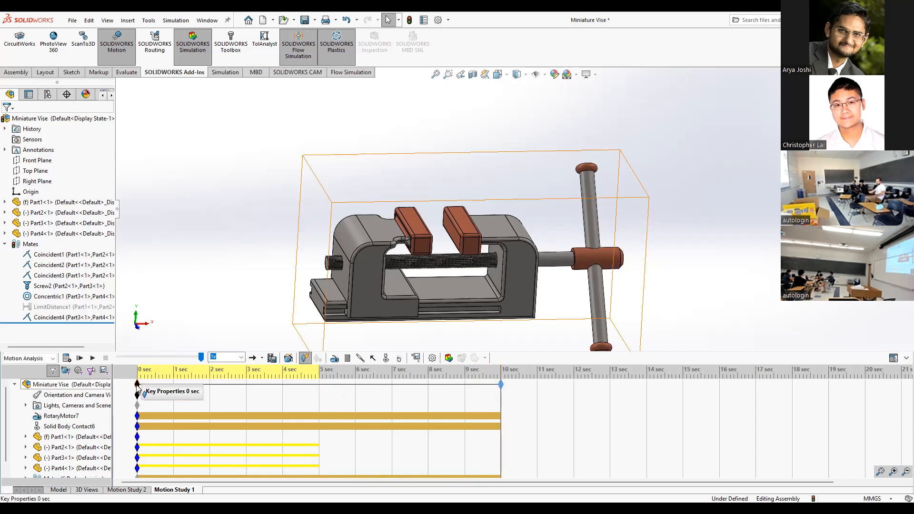
Step: Recalculate the study over its full 10 seconds and examine the jaw gap and screw from several angles
{"action": "left_click", "coordinate": [66, 358]}
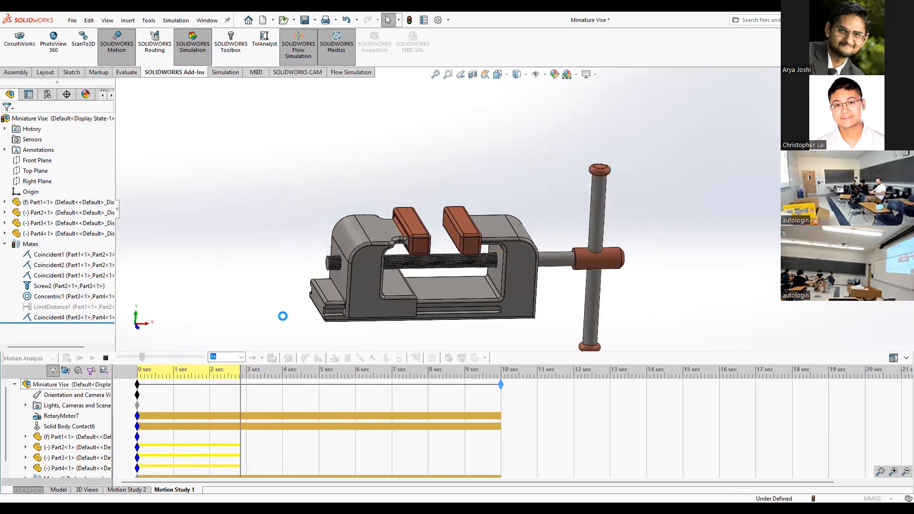
{"action": "scroll", "coordinate": [402, 263], "scroll_direction": "down", "scroll_amount": 4}
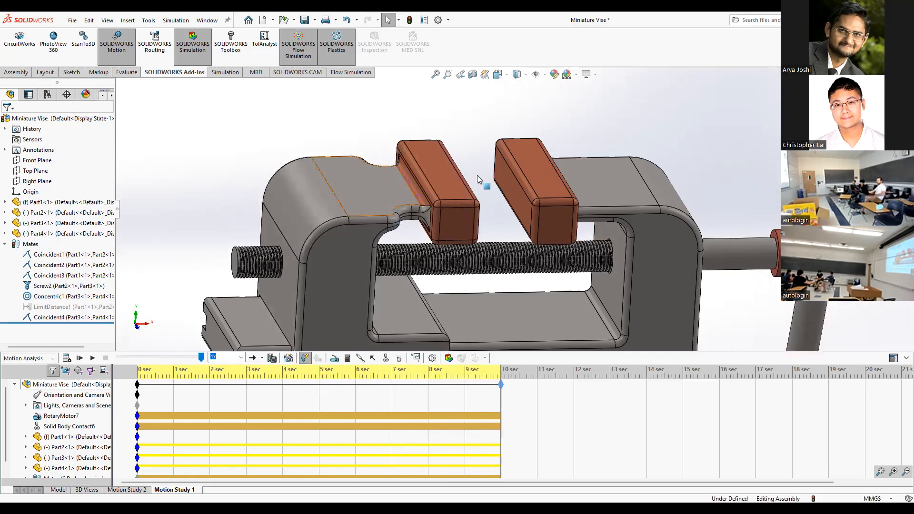
{"action": "middle_click_drag", "start_coordinate": [581, 160], "coordinate": [552, 166]}
{"action": "scroll", "coordinate": [495, 201], "scroll_direction": "up", "scroll_amount": 3}
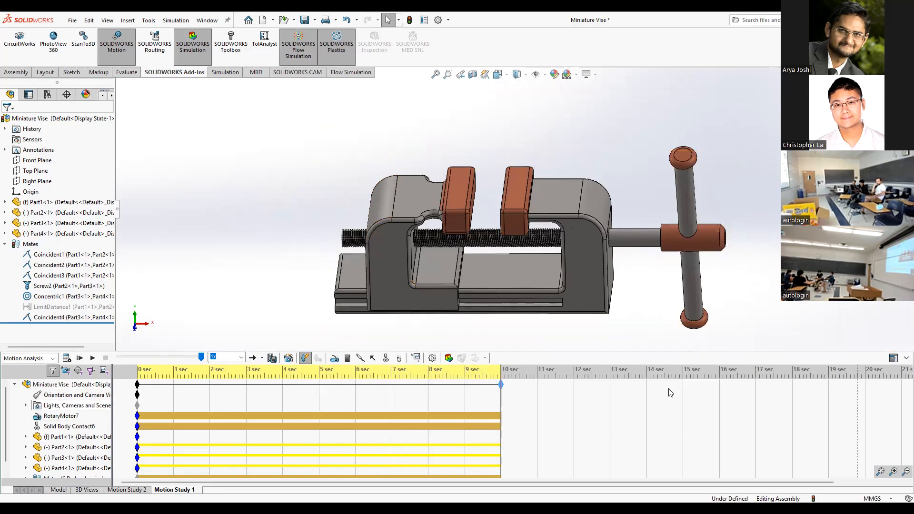
{"action": "scroll", "coordinate": [465, 238], "scroll_direction": "down", "scroll_amount": 4}
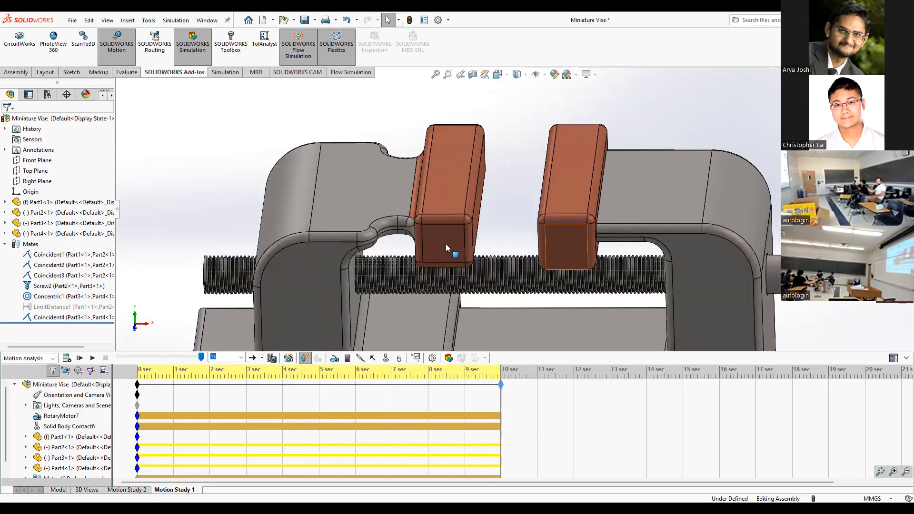
{"action": "scroll", "coordinate": [543, 259], "scroll_direction": "up", "scroll_amount": 2}
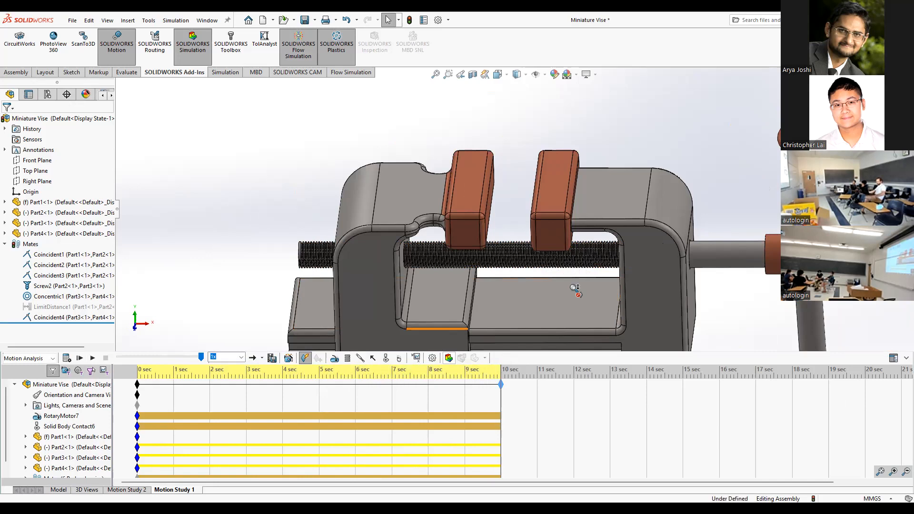
{"action": "scroll", "coordinate": [575, 289], "scroll_direction": "up", "scroll_amount": 4}
{"action": "mouse_move", "coordinate": [561, 255]}
{"action": "middle_mouse_down"}
{"action": "mouse_move", "coordinate": [569, 248]}
{"action": "mouse_move", "coordinate": [559, 240]}
{"action": "middle_mouse_up"}
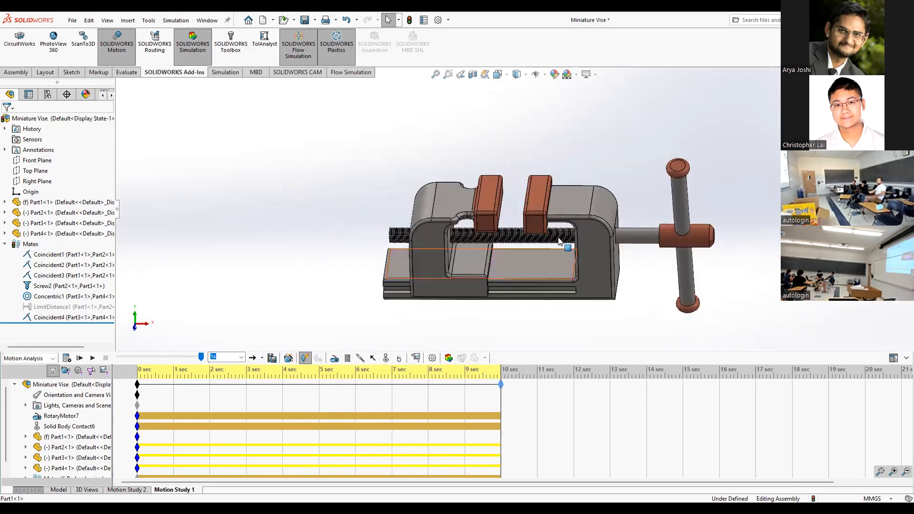
Step: Open the Save Animation to File options, view the available file types and close them without saving
{"action": "left_click", "coordinate": [273, 358]}
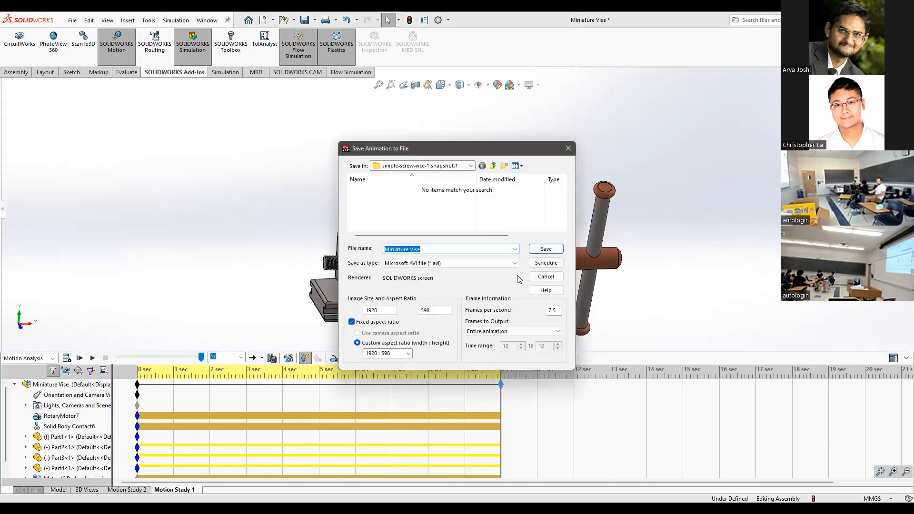
{"action": "left_click", "coordinate": [490, 263]}
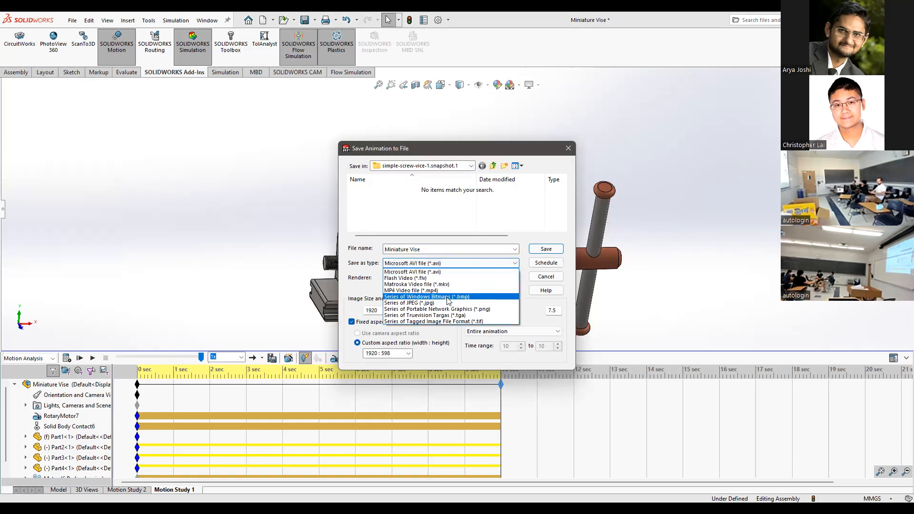
{"action": "left_click", "coordinate": [568, 151]}
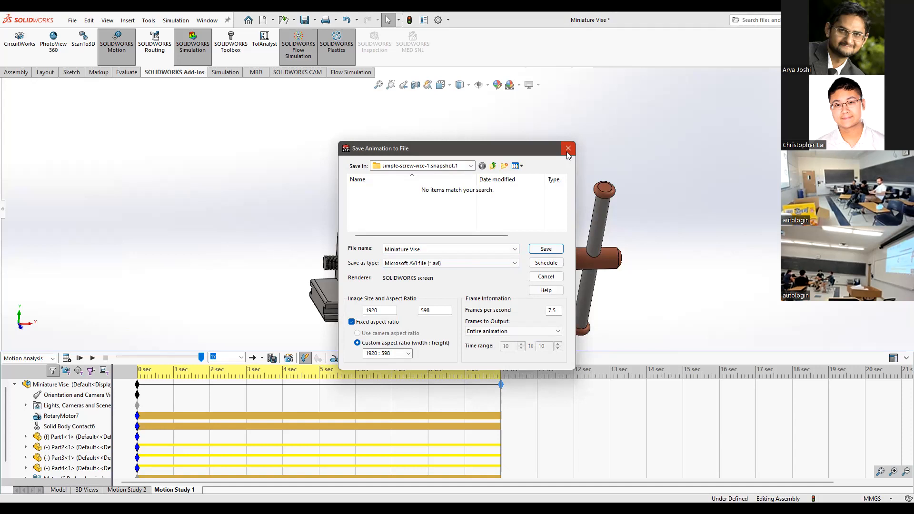
{"action": "left_click", "coordinate": [568, 150]}
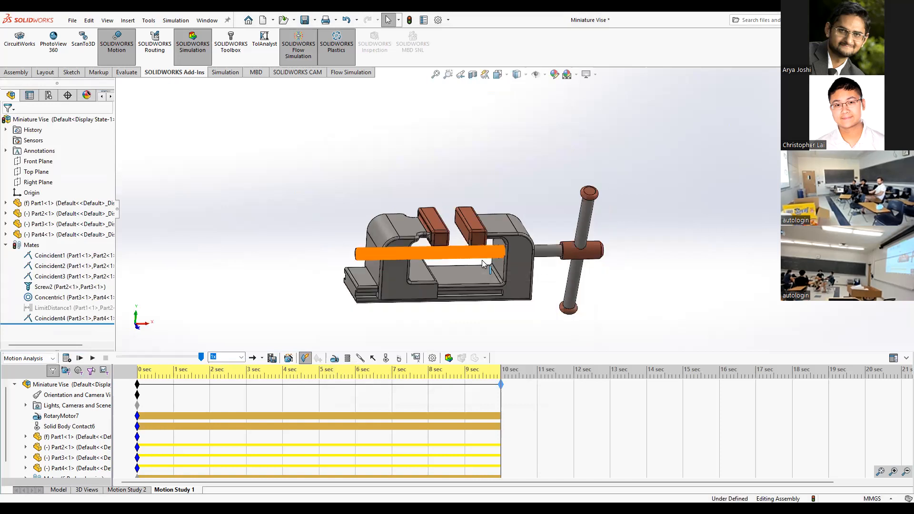